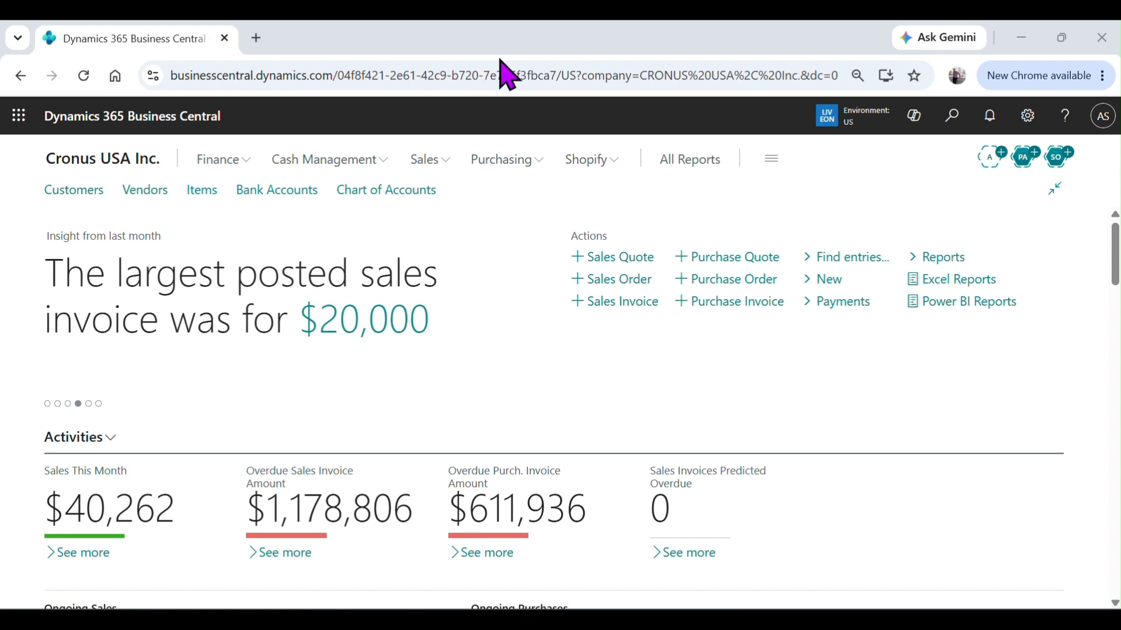
Search for "fixed asset" and open the Fixed Assets list.
left_click(956, 116)
type("xed")
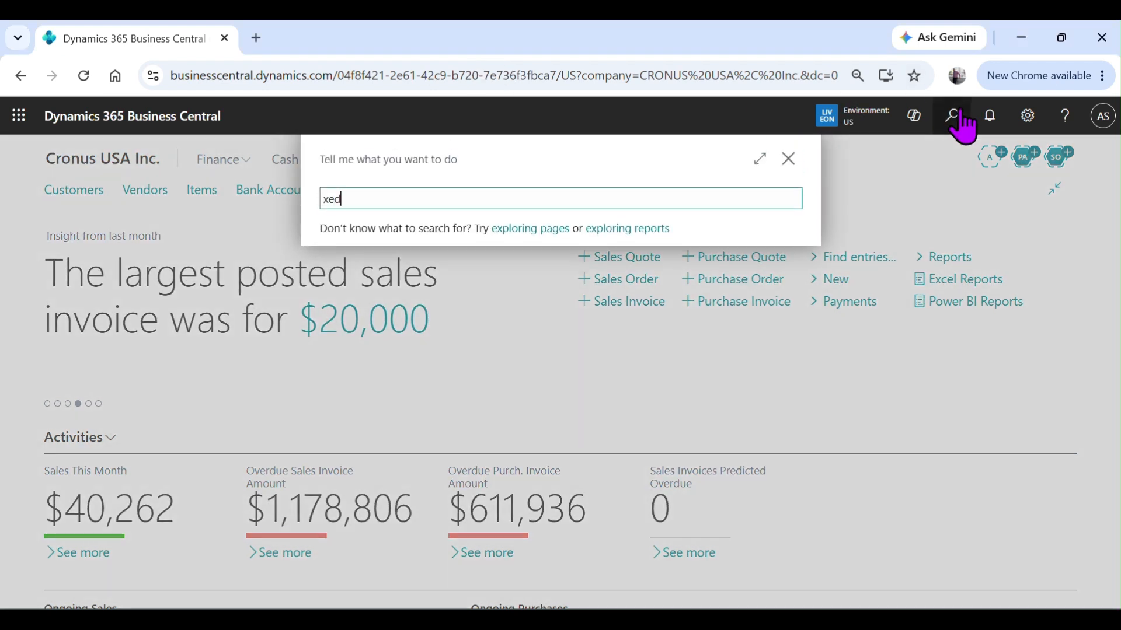
key("BackSpace")
key("BackSpace")
key("BackSpace")
type("fixed asset")
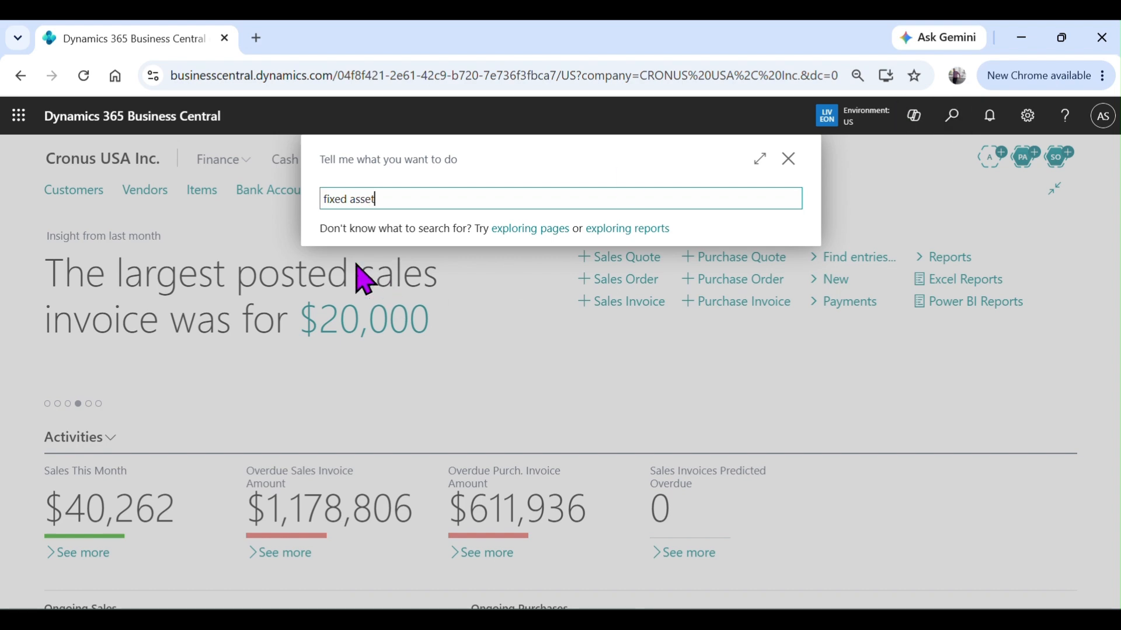
left_click(386, 445)
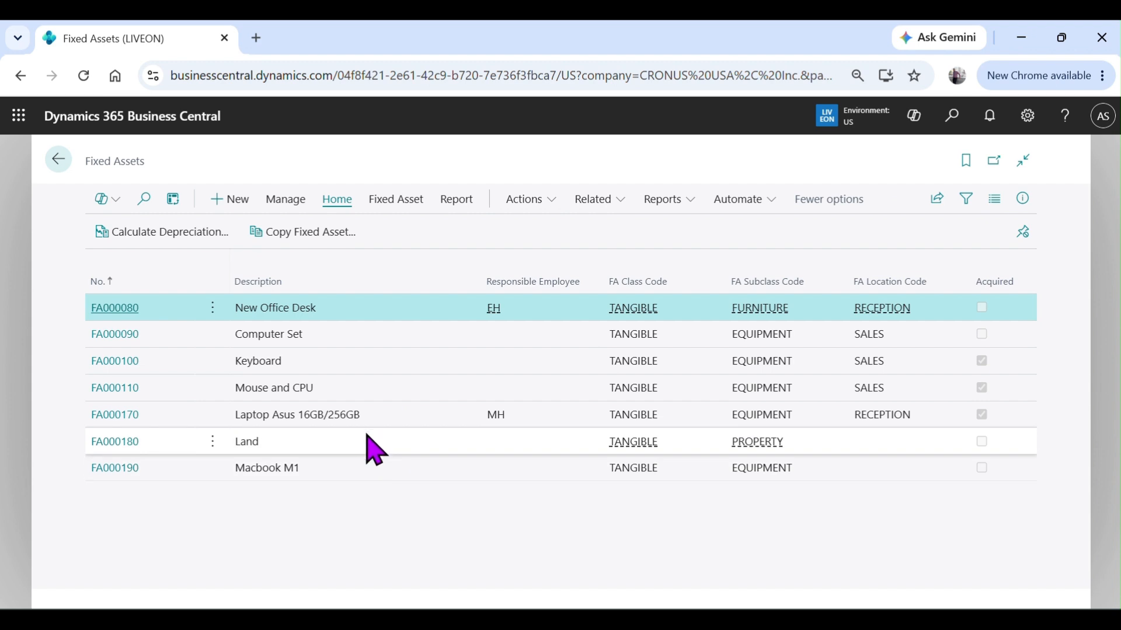
Check the Land and Macbook M1 records in the Fixed Assets list and return to the home page.
left_click(368, 442)
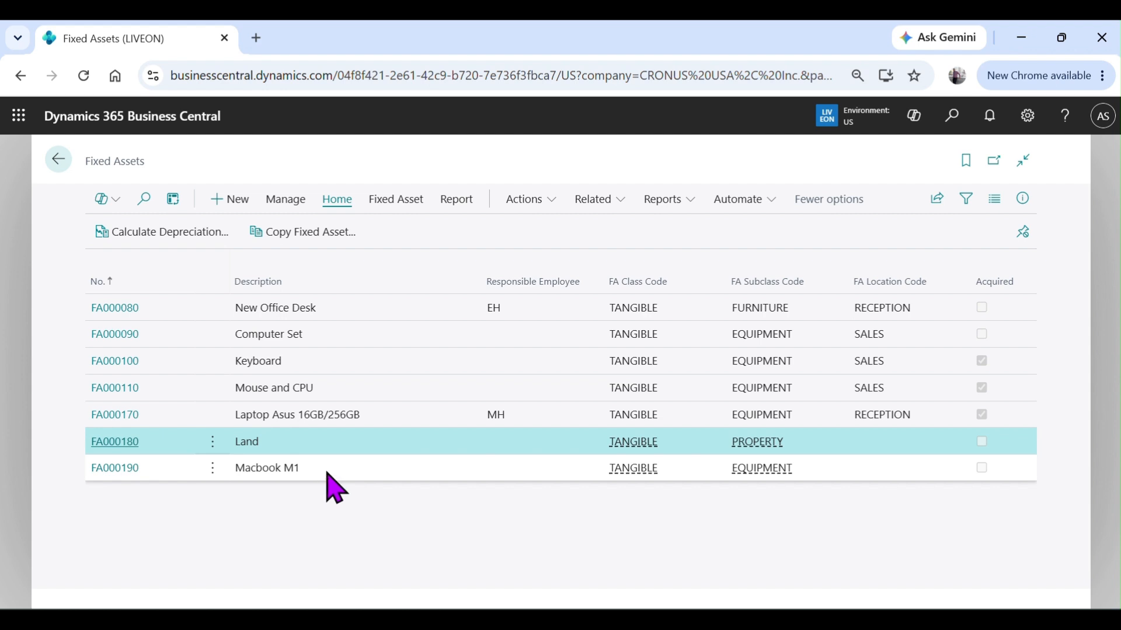
left_click(334, 473)
left_click(56, 163)
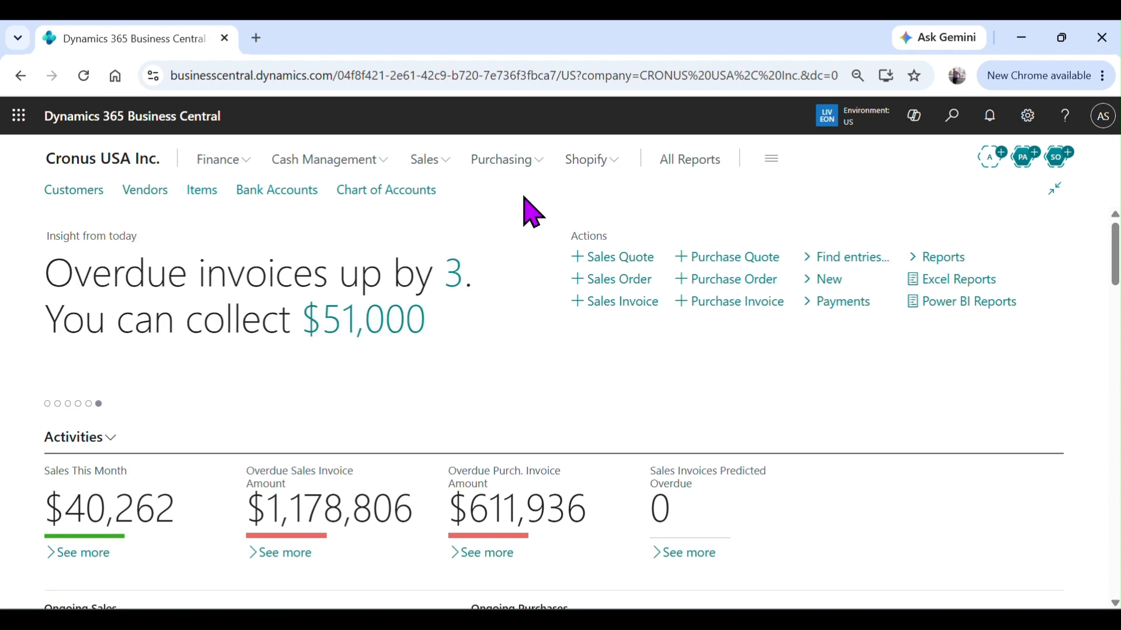
Create a new purchase invoice for the vendor Wide World Importers.
left_click(499, 163)
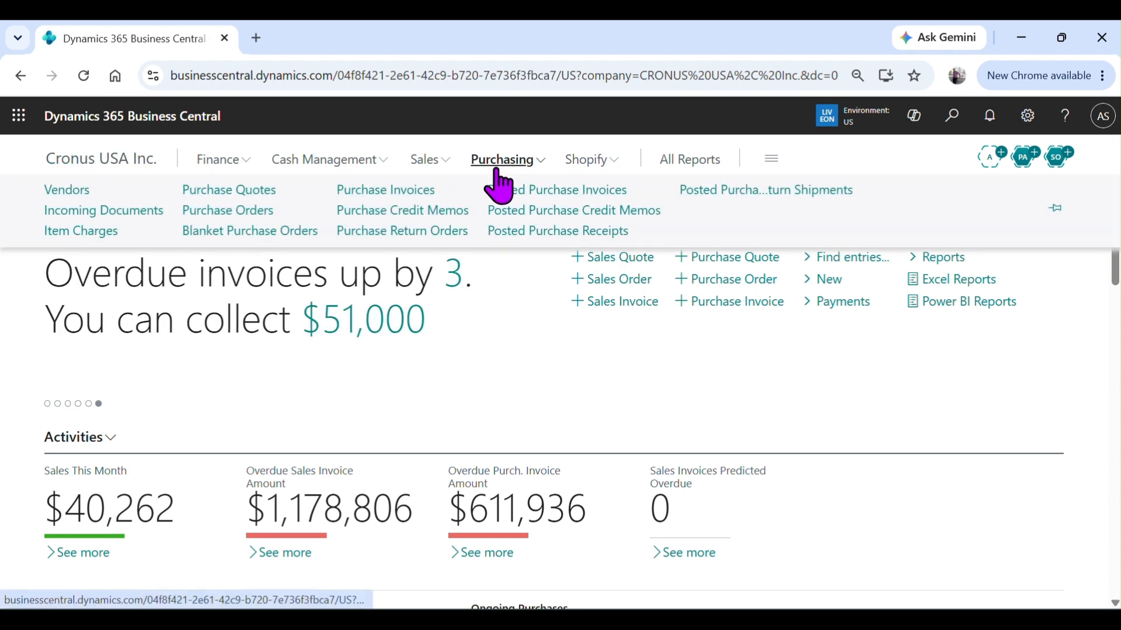
left_click(405, 188)
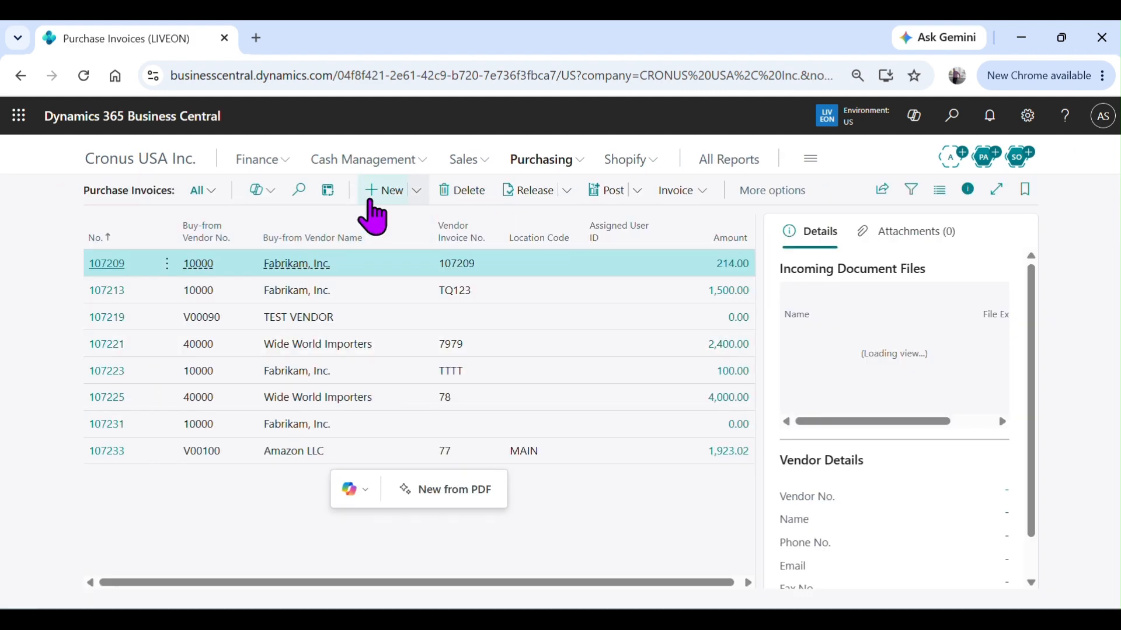
left_click(374, 199)
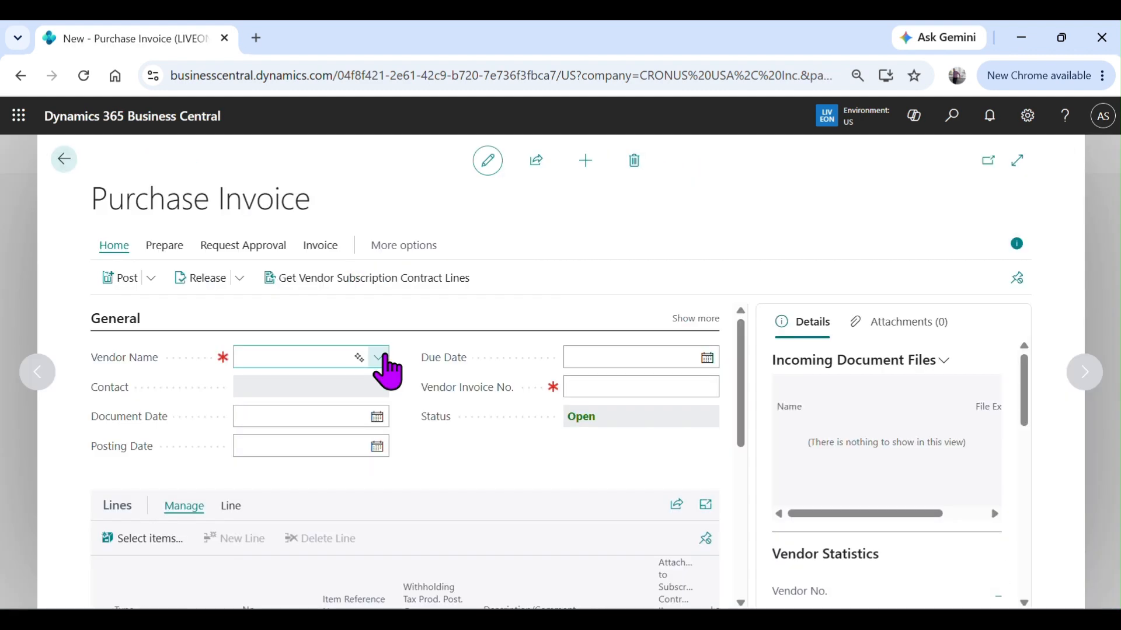
left_click(379, 357)
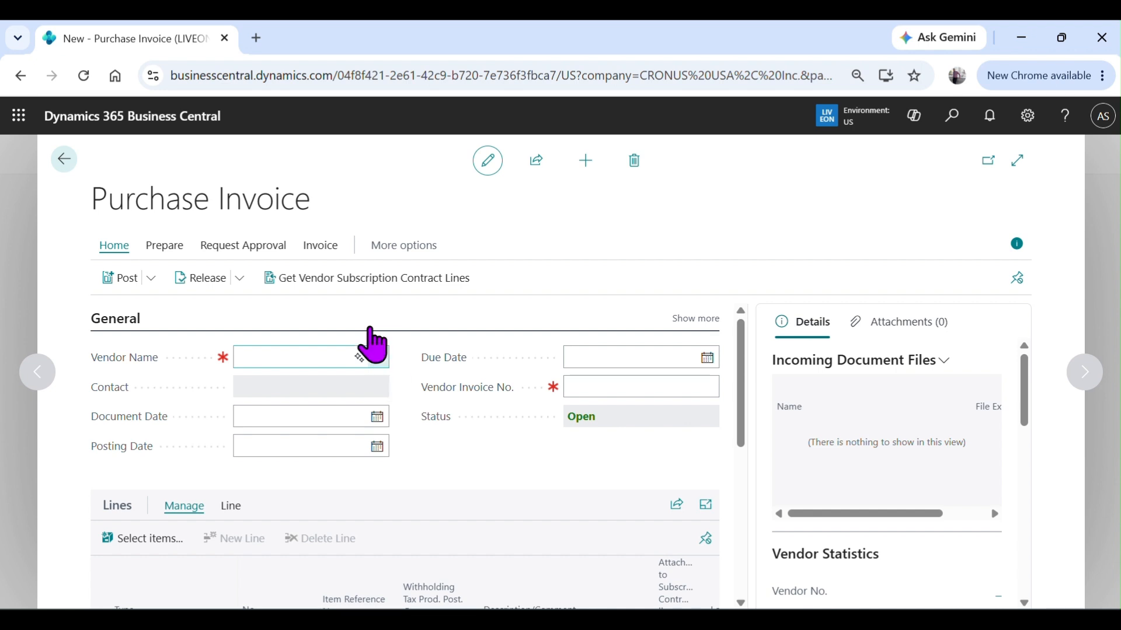
left_click(358, 489)
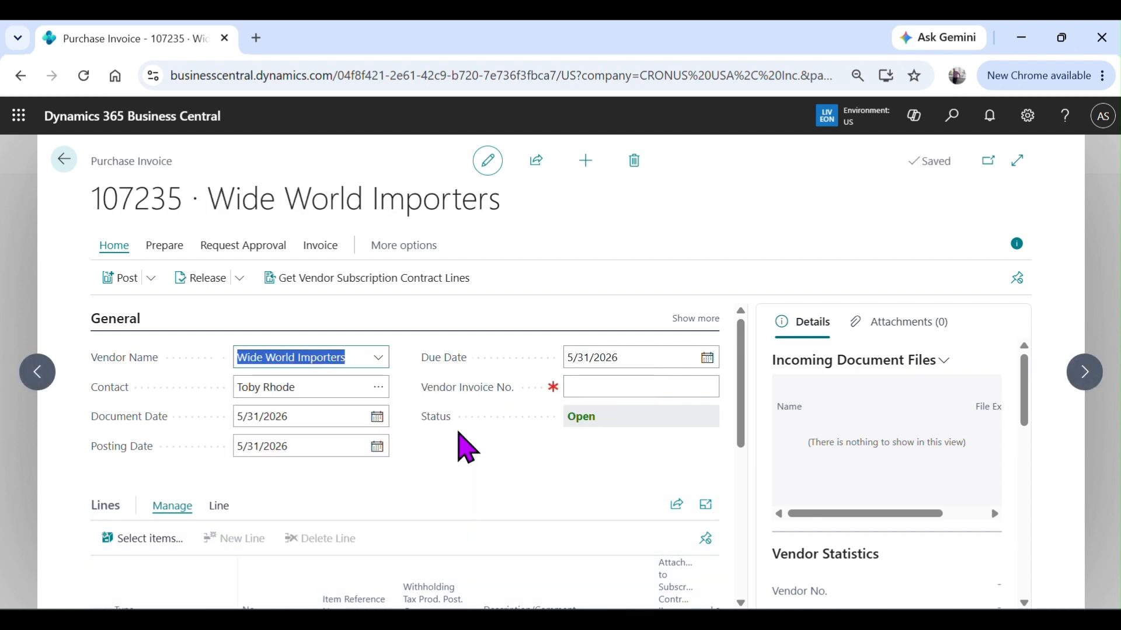
Set the invoice's posting date to 12/24/2024 and its vendor invoice number to 76.
key("Tab")
key("Tab")
key("Tab")
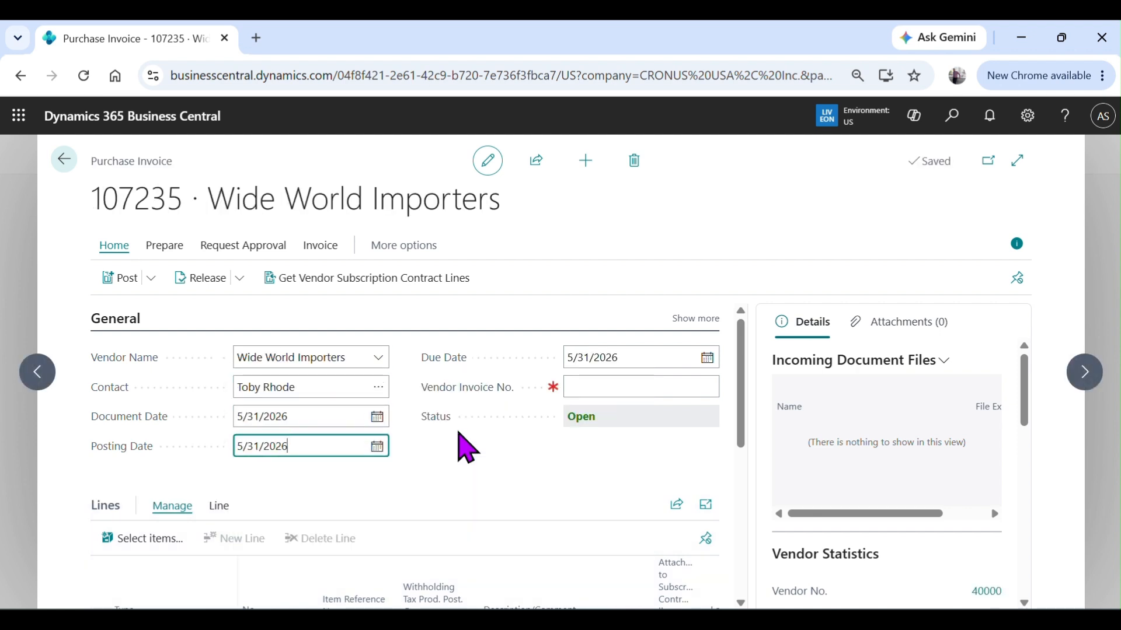
key("BackSpace")
type("12242024")
key("Tab")
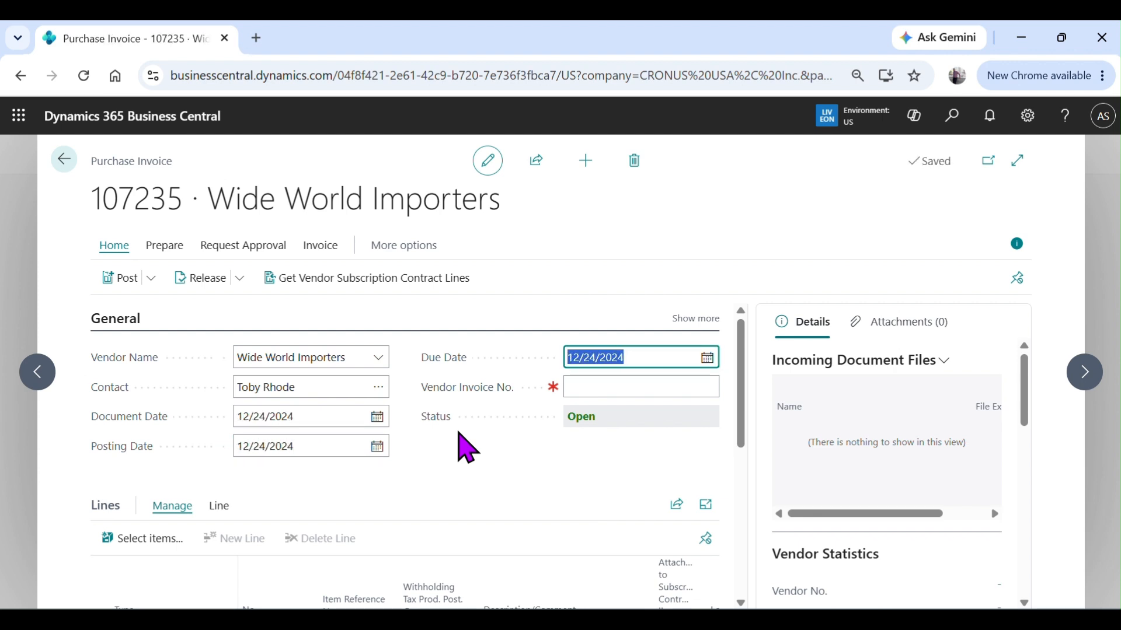
key("Tab")
type("70")
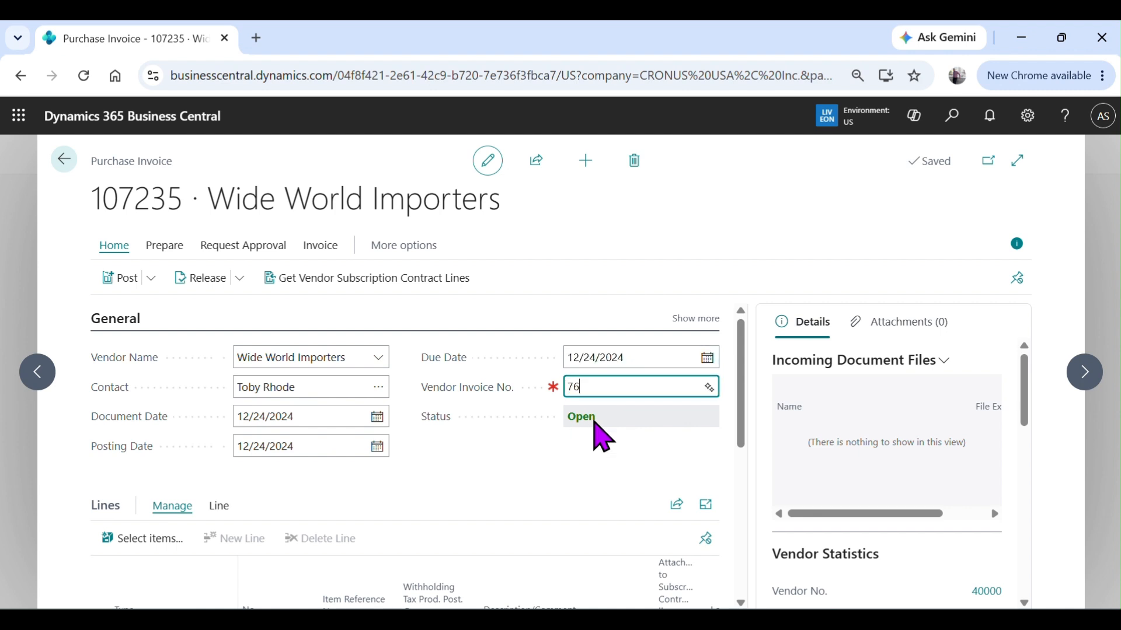
key("Tab")
Set the first invoice line's type to Fixed Asset and choose the Land asset, FA000180.
scroll(461, 452, "down", 3)
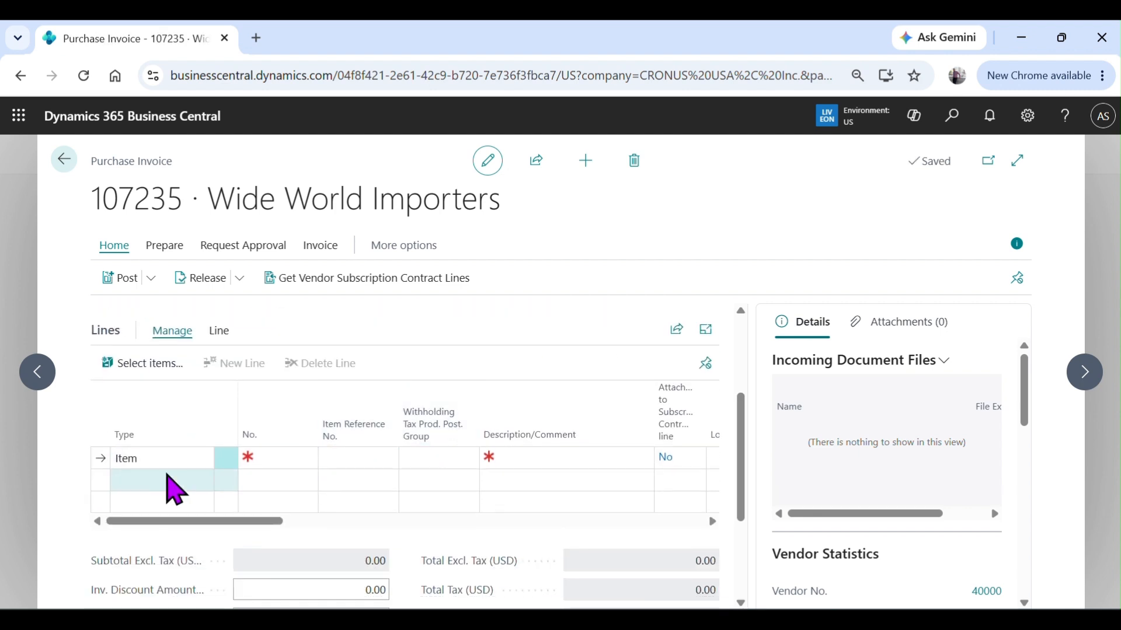
left_click(176, 462)
type("f")
key("Tab")
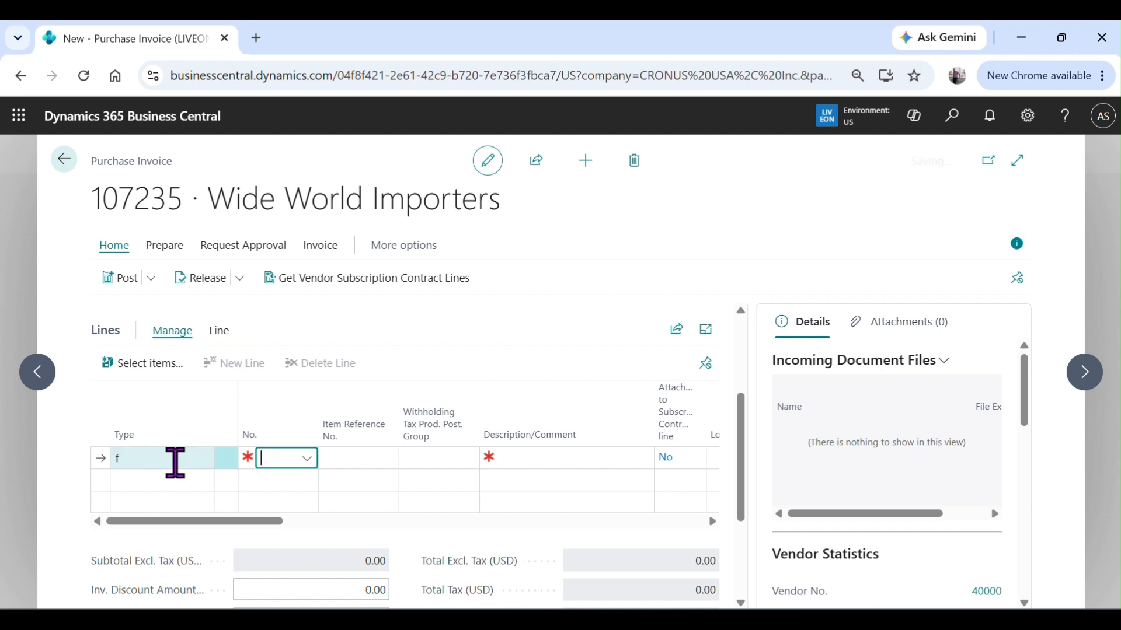
type("land")
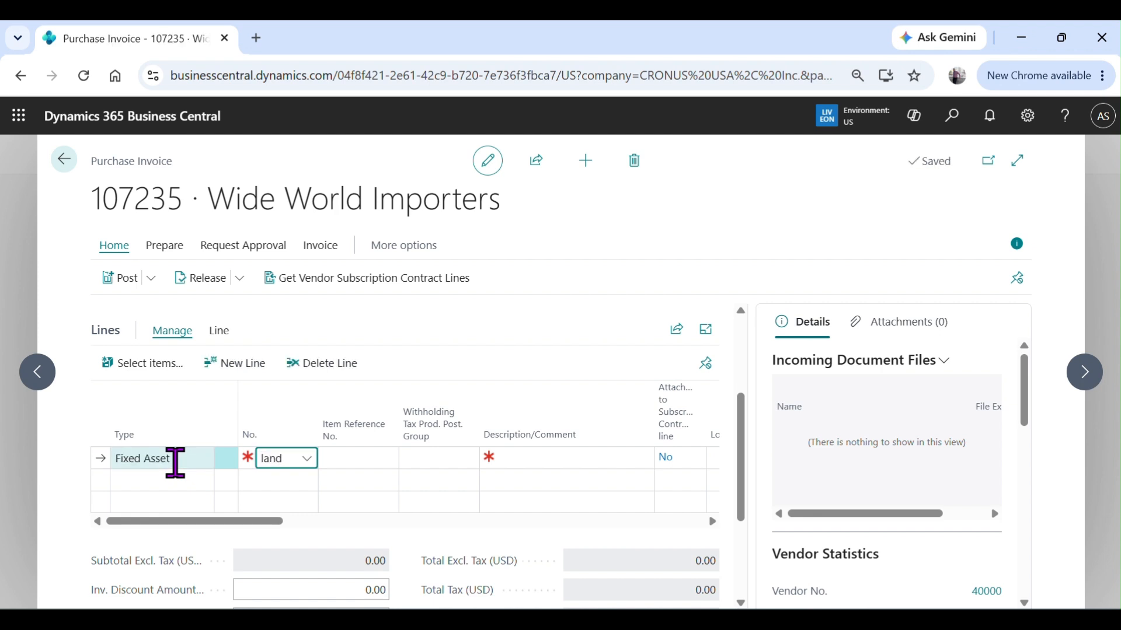
key("Tab")
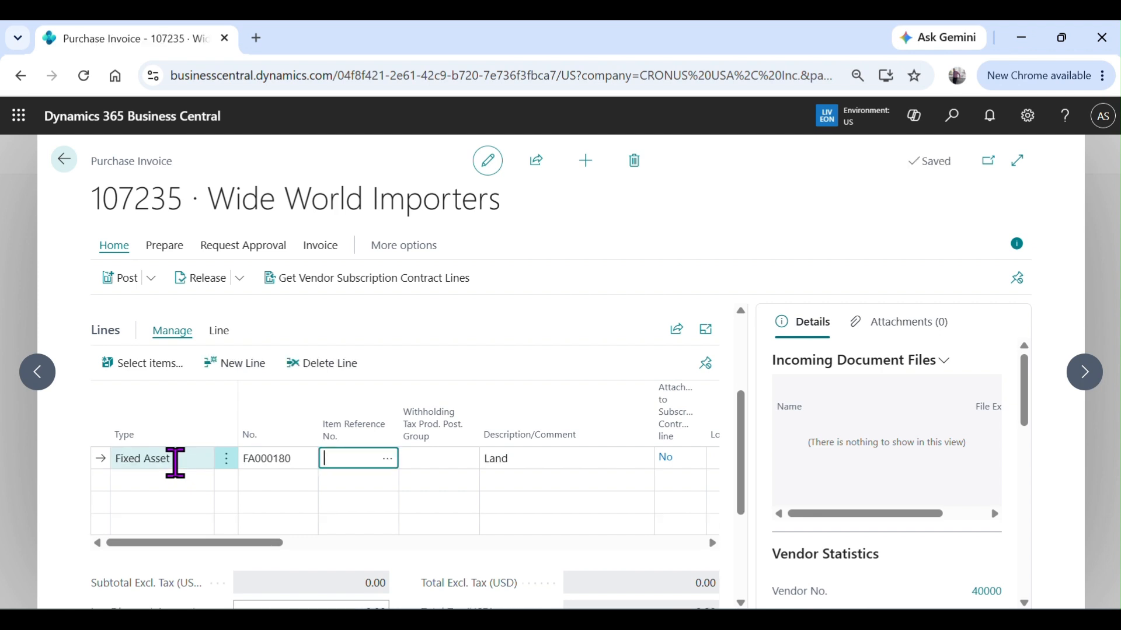
Add a second Fixed Asset line for the Macbook M1 asset, FA000190.
key("shift+Tab")
key("Down")
type("macb")
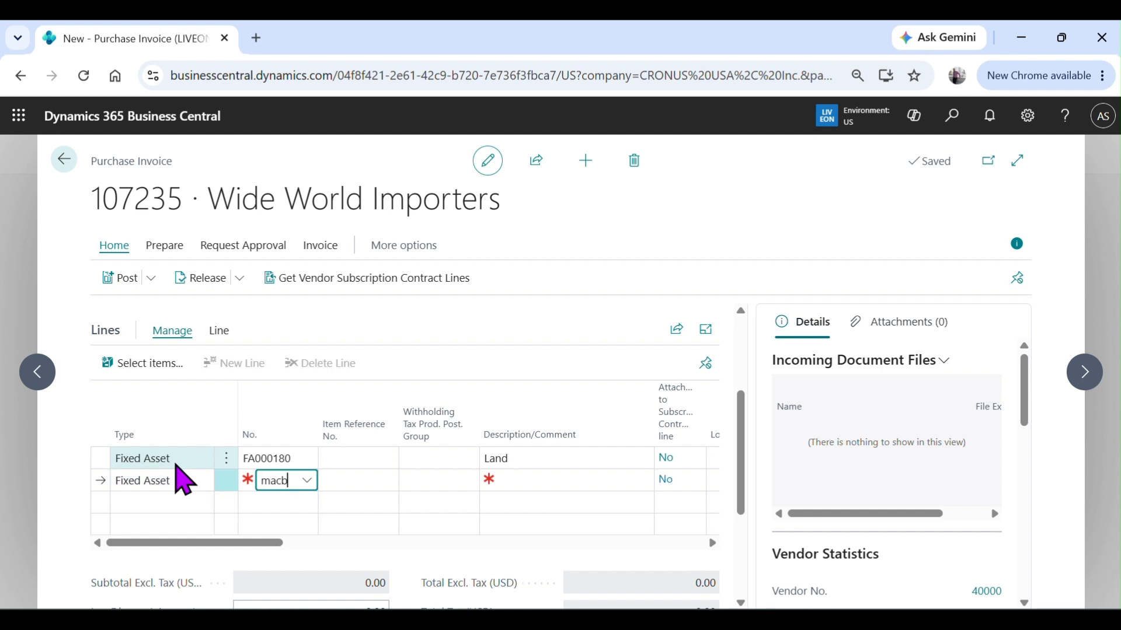
key("Tab")
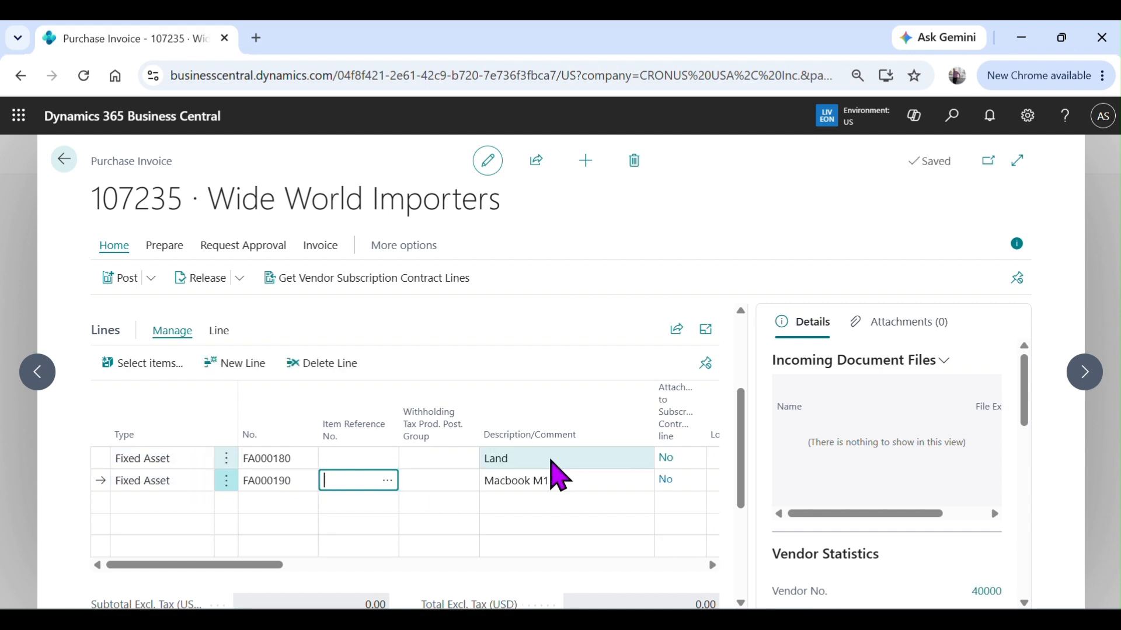
Set the quantity to 1 on both the Land and Macbook M1 lines.
left_click_drag(265, 576, 381, 587)
left_click(430, 466)
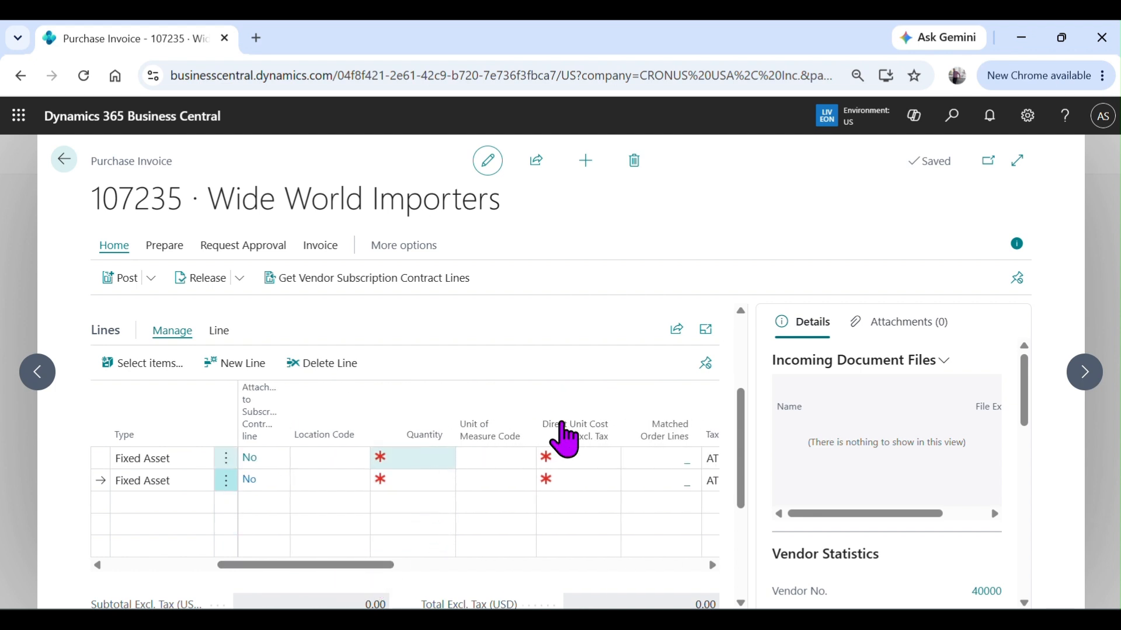
type("1")
key("Tab")
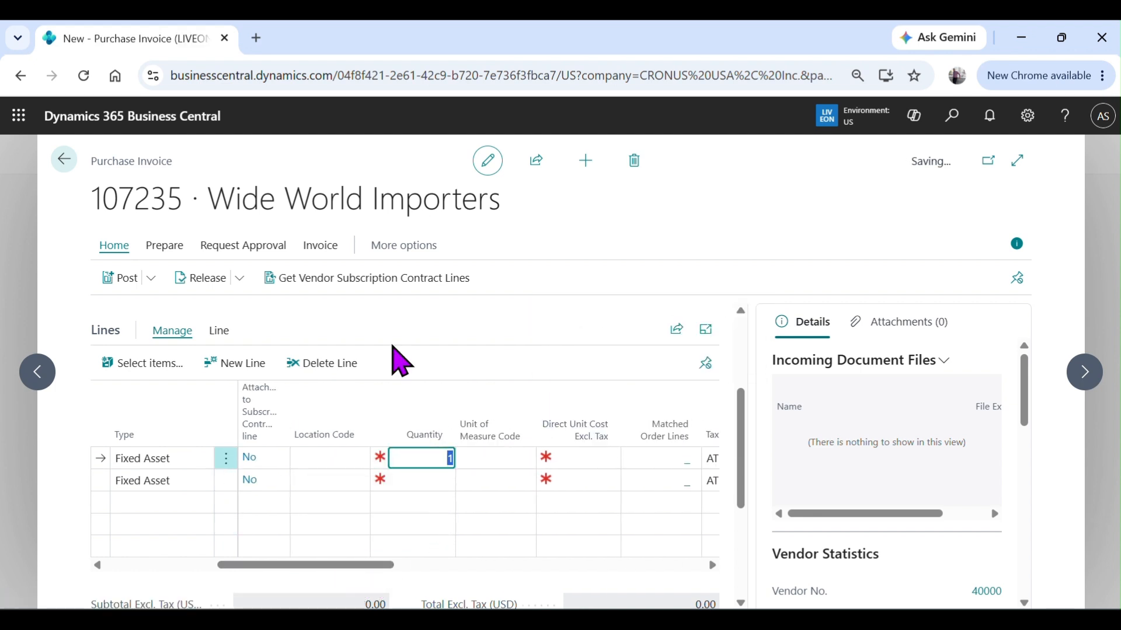
key("Return")
type("1")
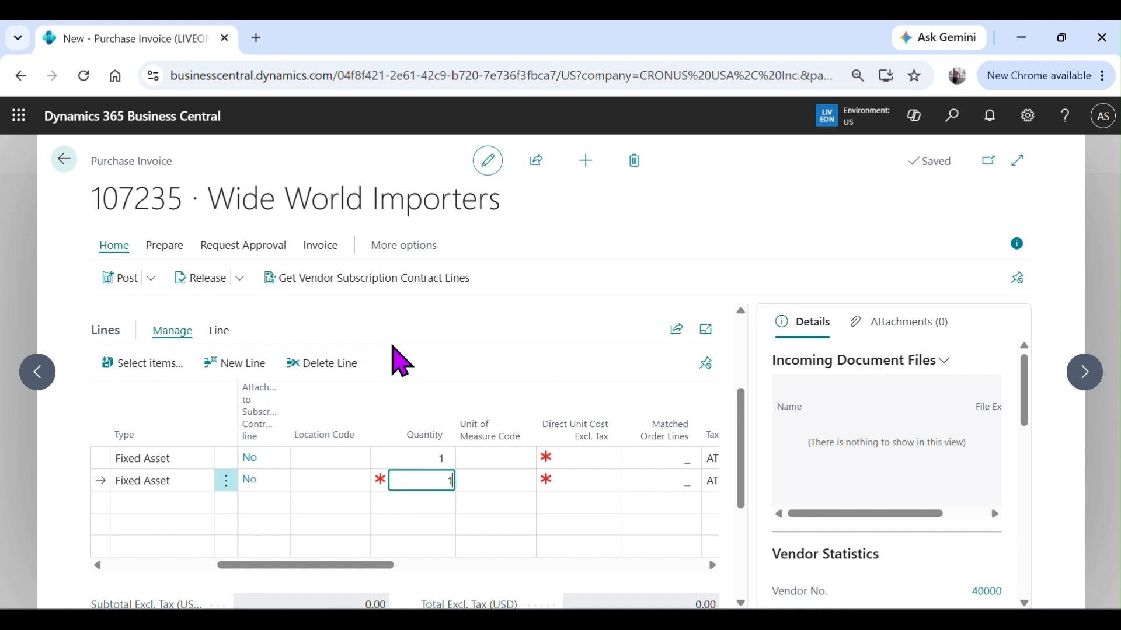
key("Tab")
Set the unit of measure code to EA on both fixed asset lines.
key("Up")
type("ea")
key("Tab")
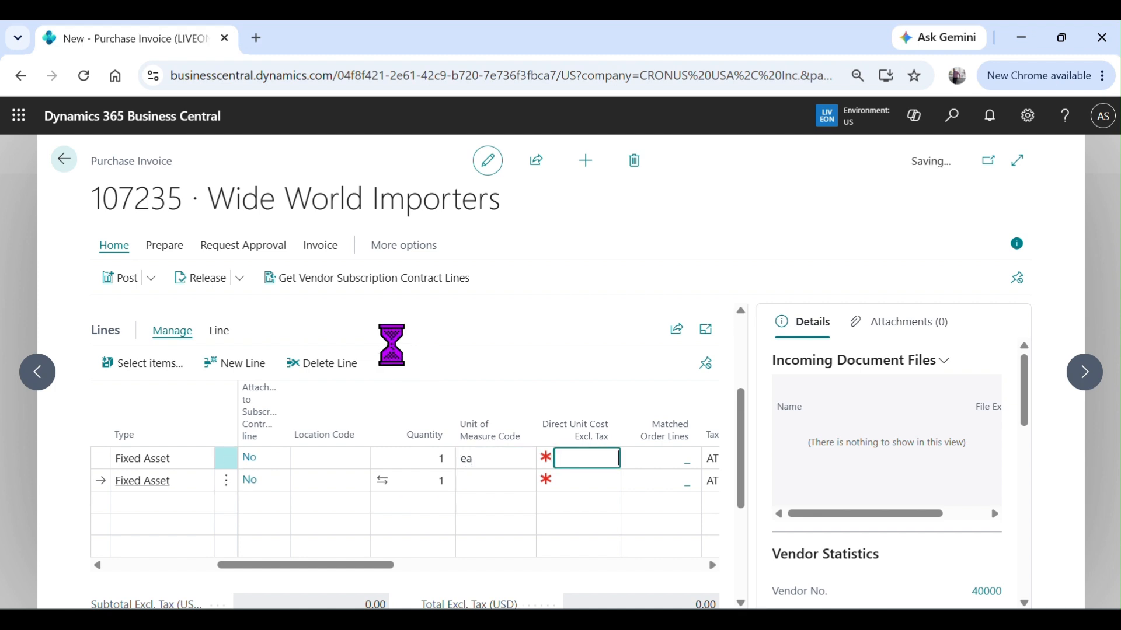
key("Down")
key("shift+Tab")
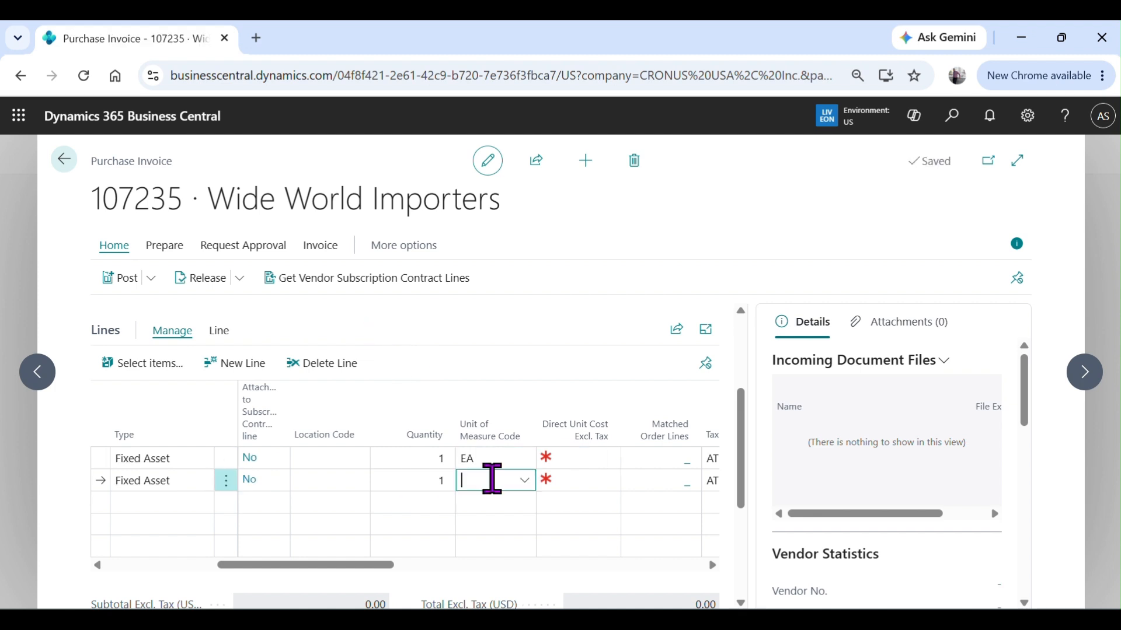
key("Tab")
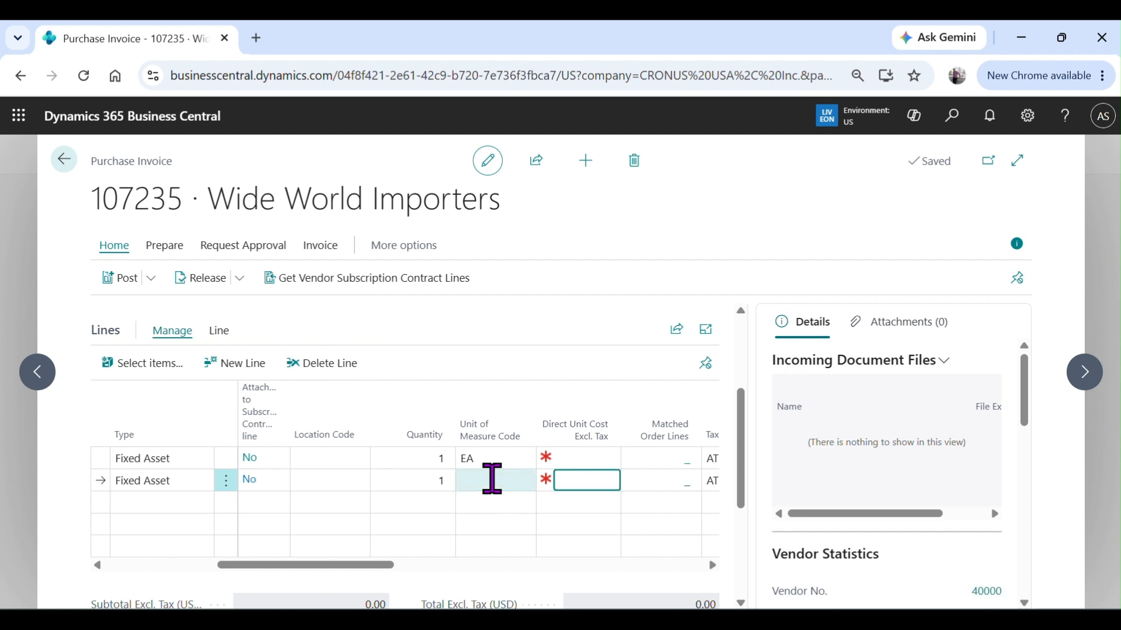
left_click(492, 478)
type("e")
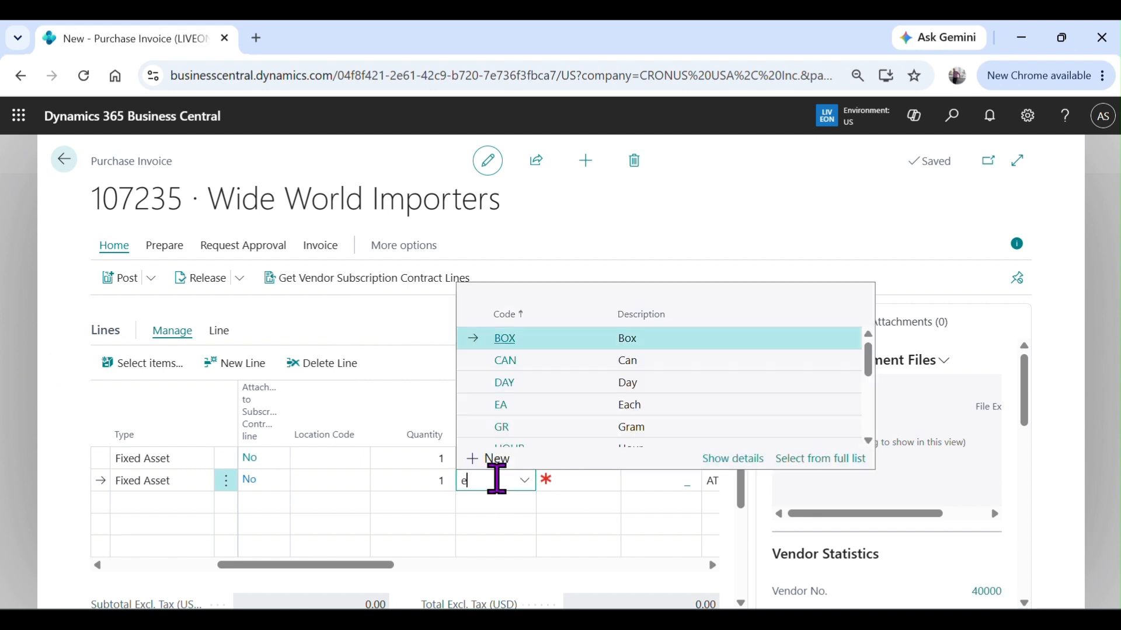
key("Tab")
Set the direct unit cost excluding tax to 1,000,000 for Land and 10,000 for Macbook M1.
left_click(585, 460)
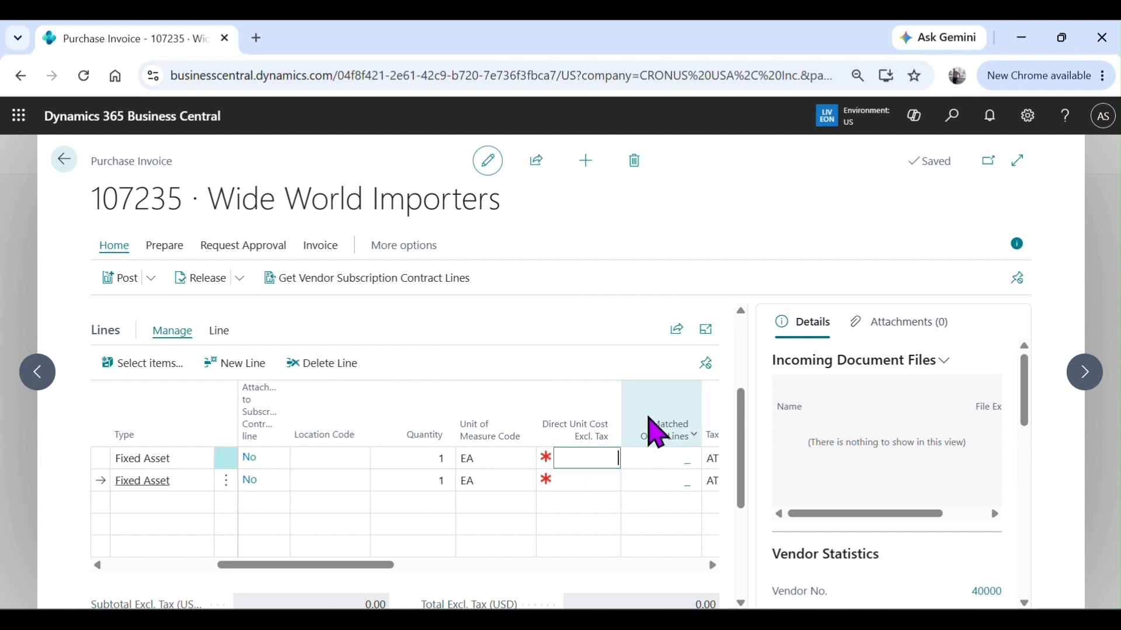
type("1000000")
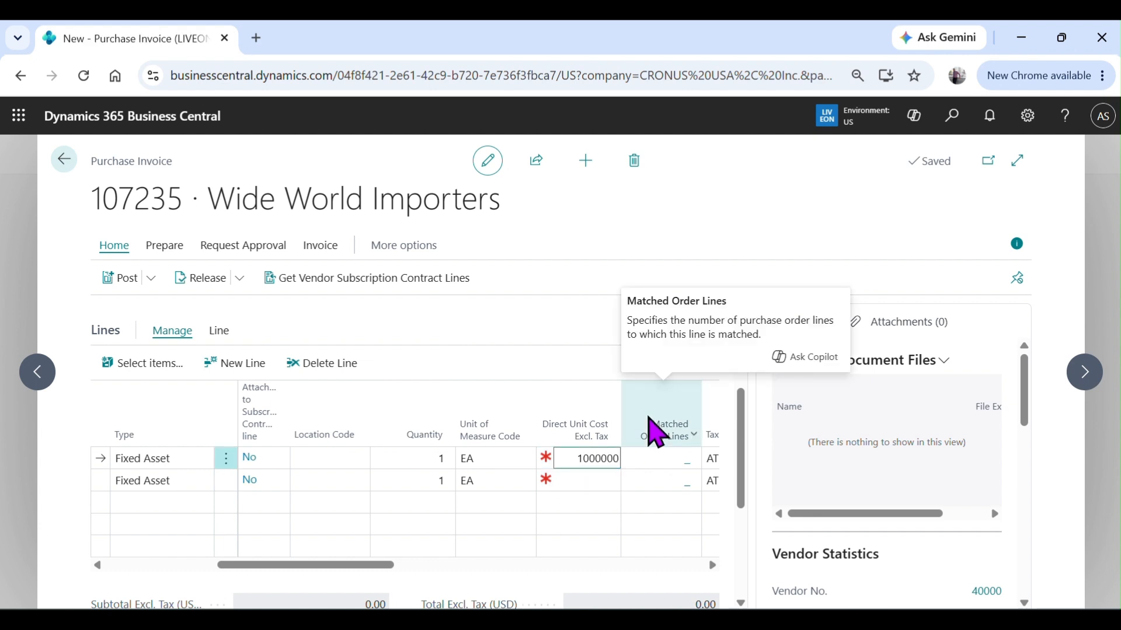
key("Down")
type("1")
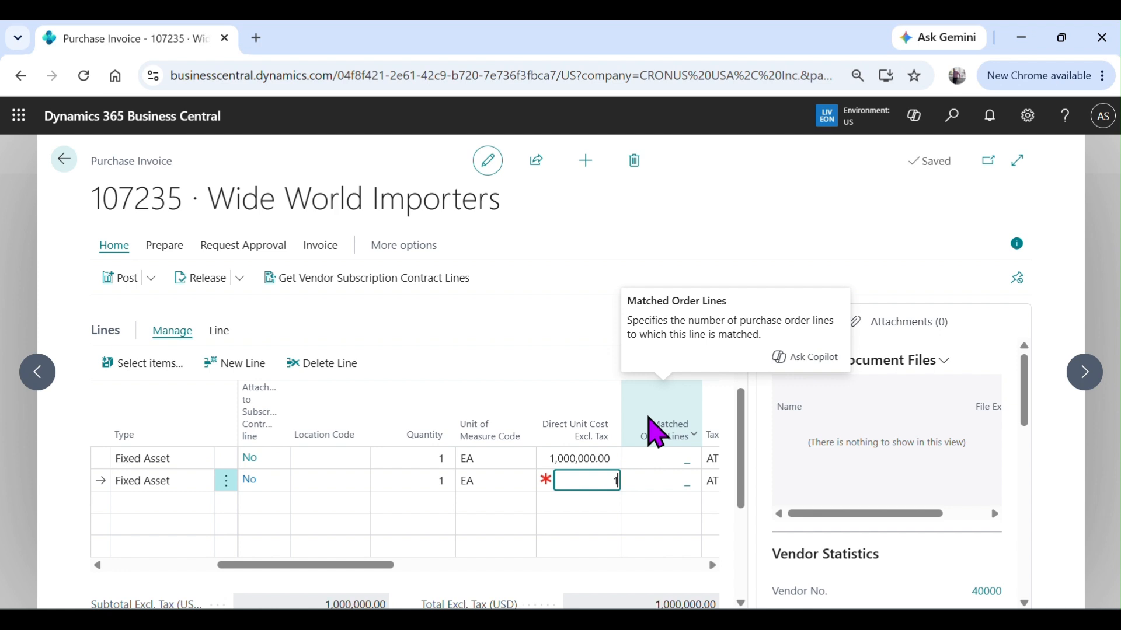
type("0000")
key("Up")
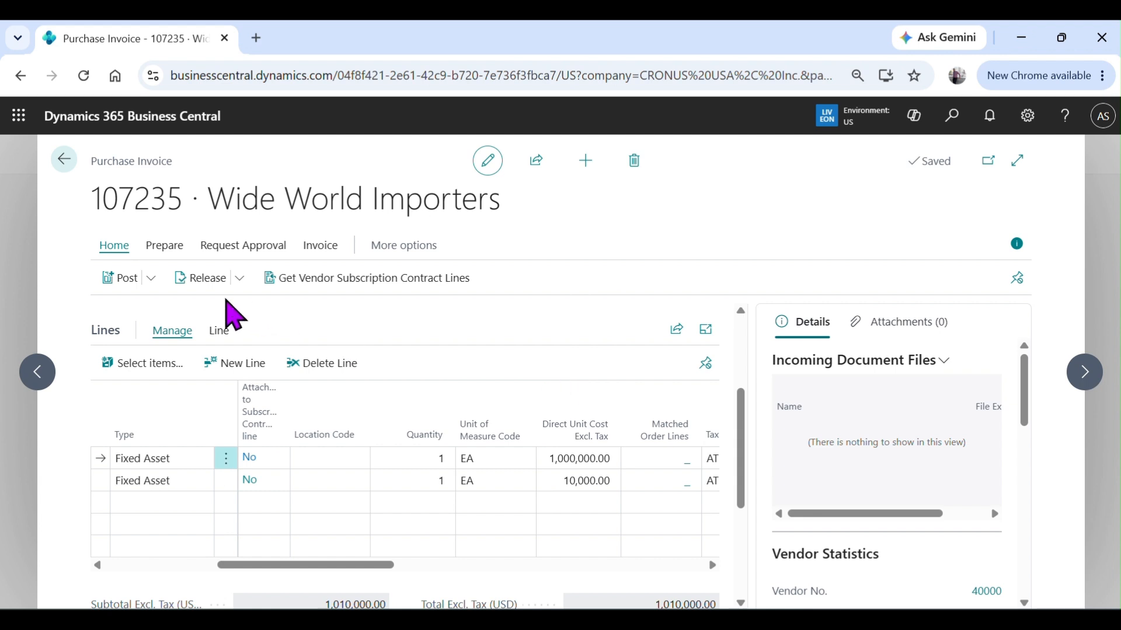
Preview the invoice posting, examine the amounts and posting types of its FA ledger entries, and return to the invoice.
left_click(153, 280)
left_click(166, 341)
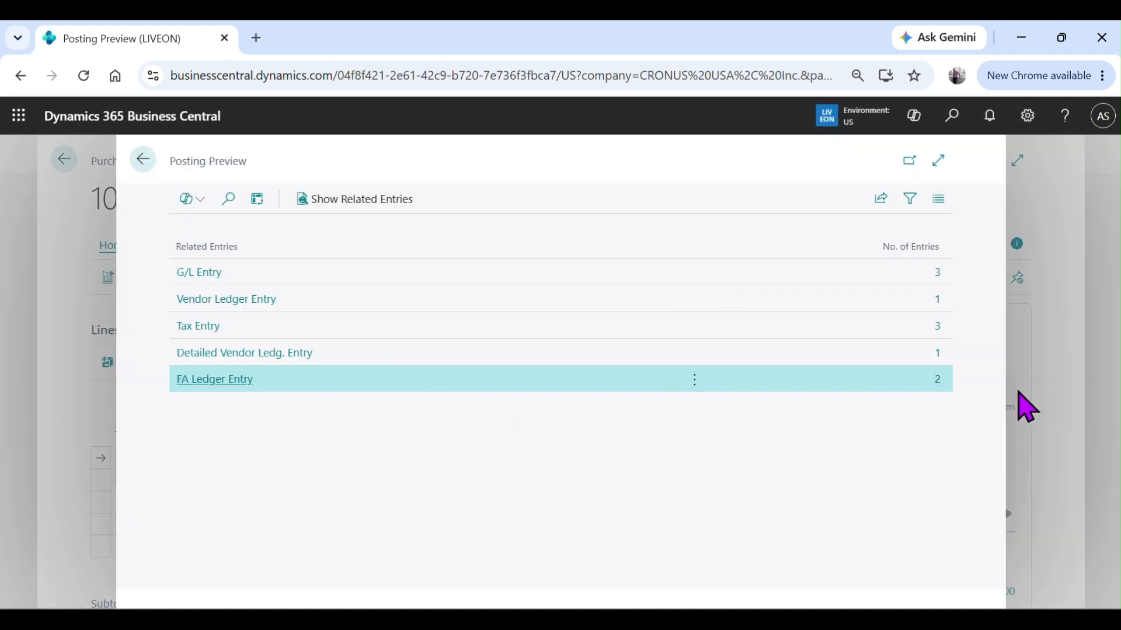
left_click(937, 379)
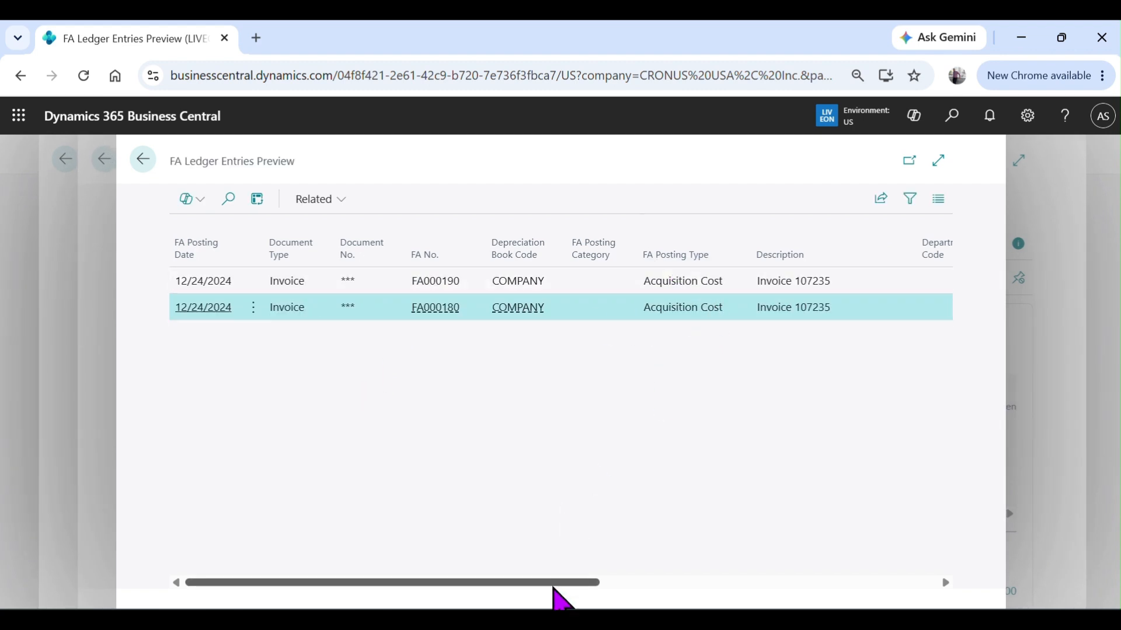
left_click_drag(554, 583, 820, 561)
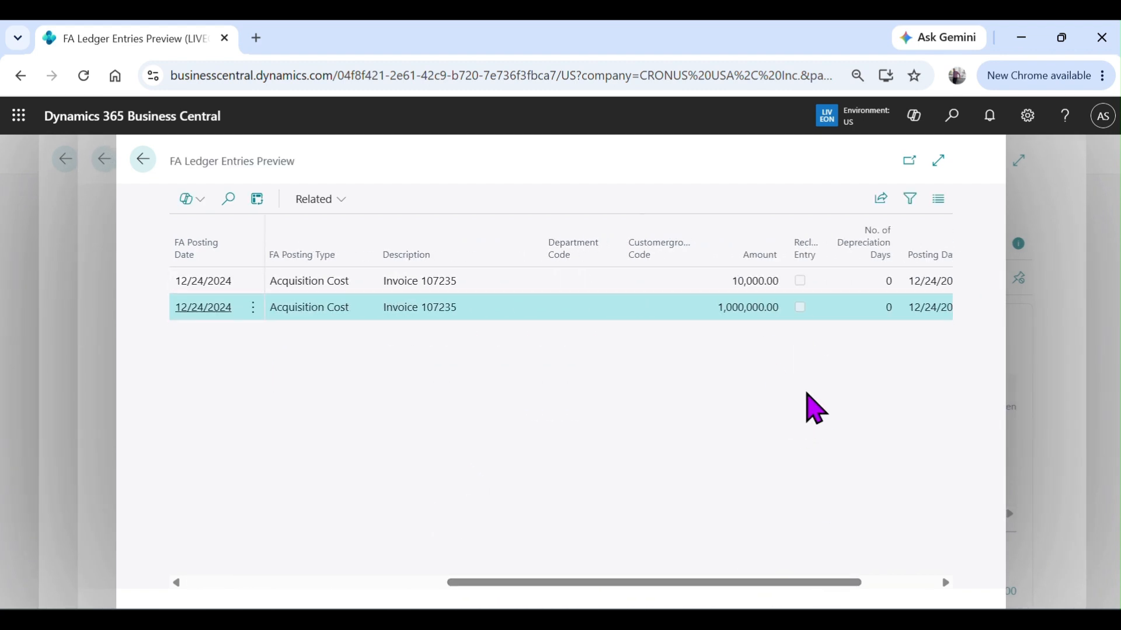
left_click(134, 160)
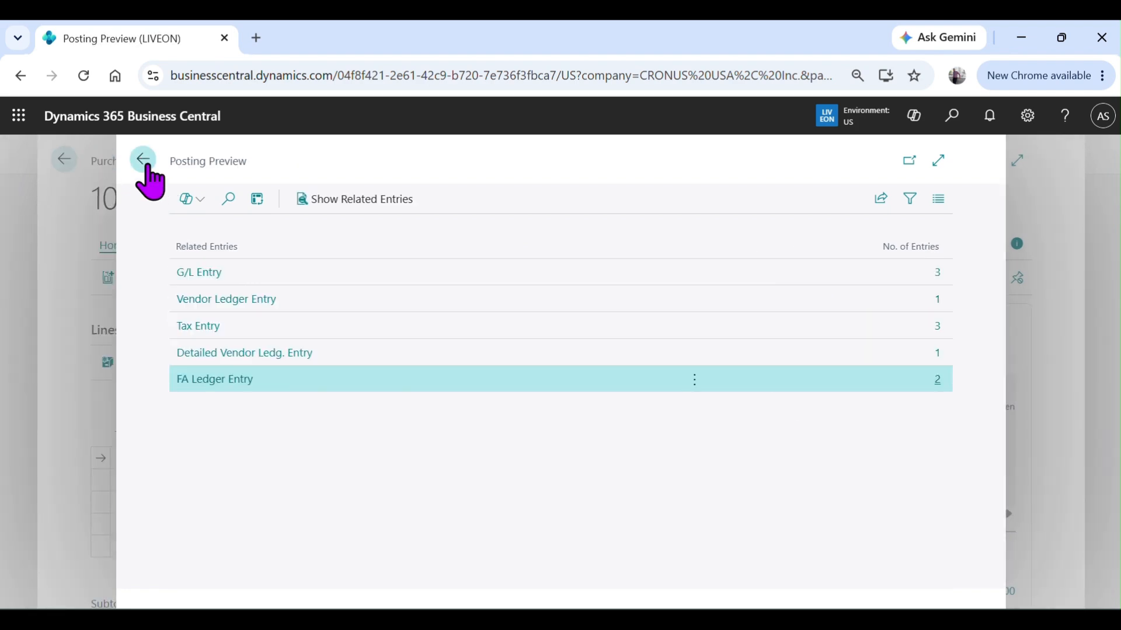
key("Escape")
Post the Wide World Importers purchase invoice and decline opening the posted invoice.
left_click(117, 279)
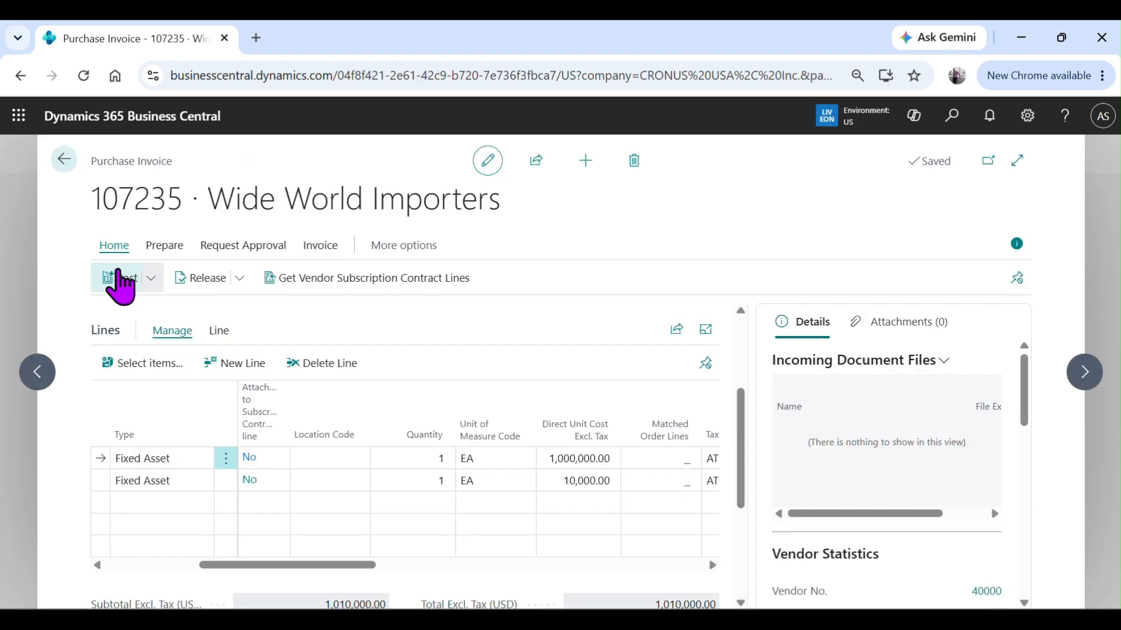
left_click(630, 412)
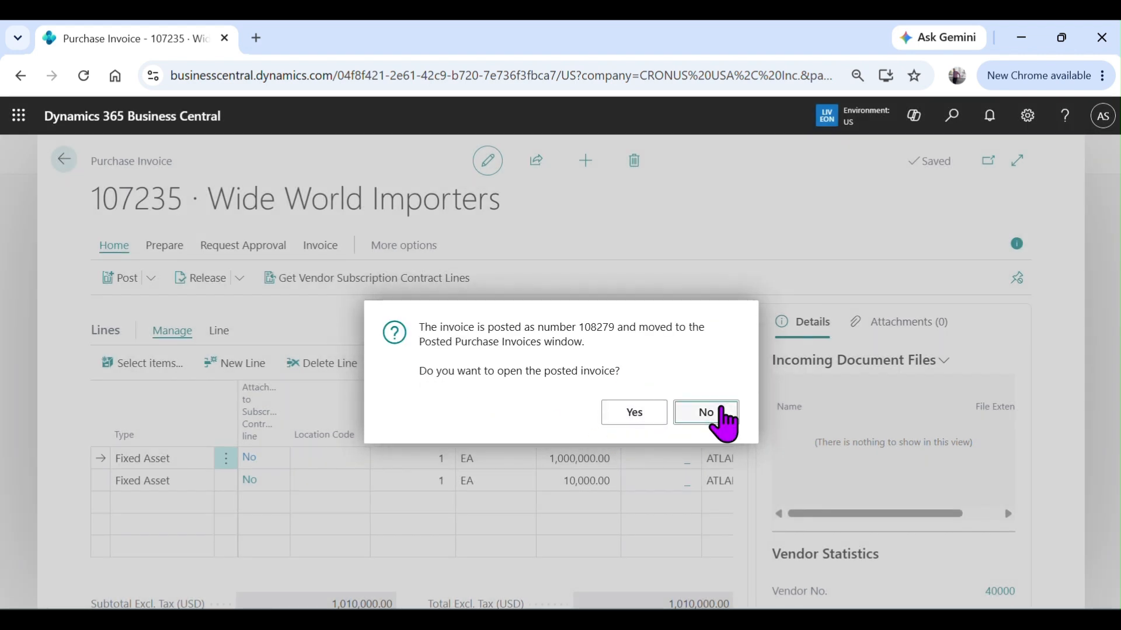
left_click(721, 415)
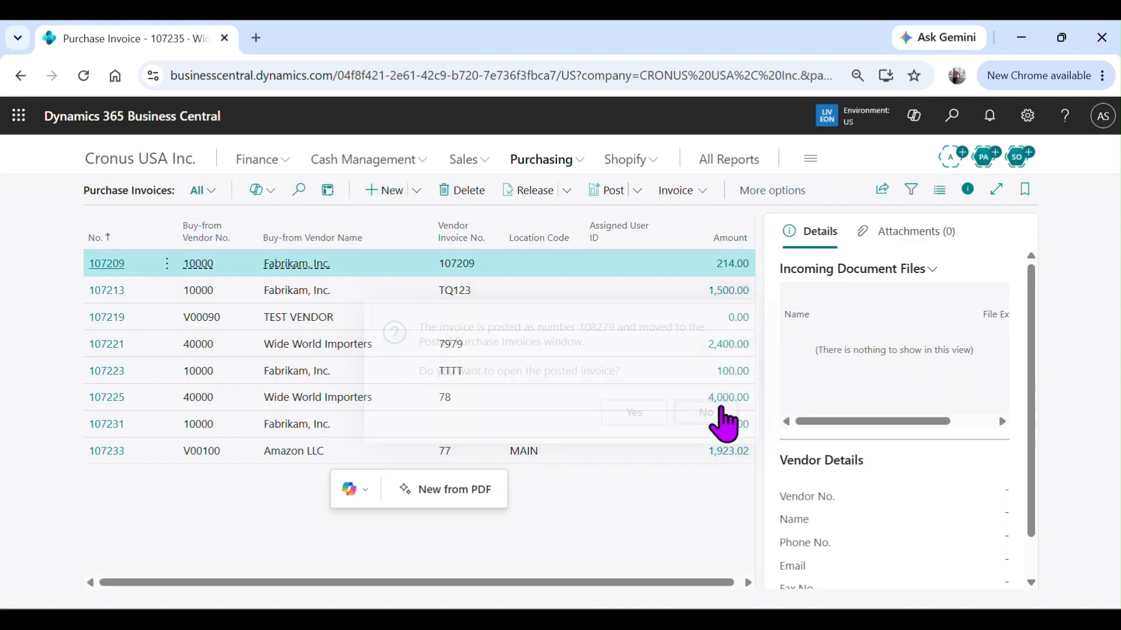
Open the Fixed Assets list and examine the acquired status, acquisition cost and depreciation book details of the Land asset.
left_click(952, 115)
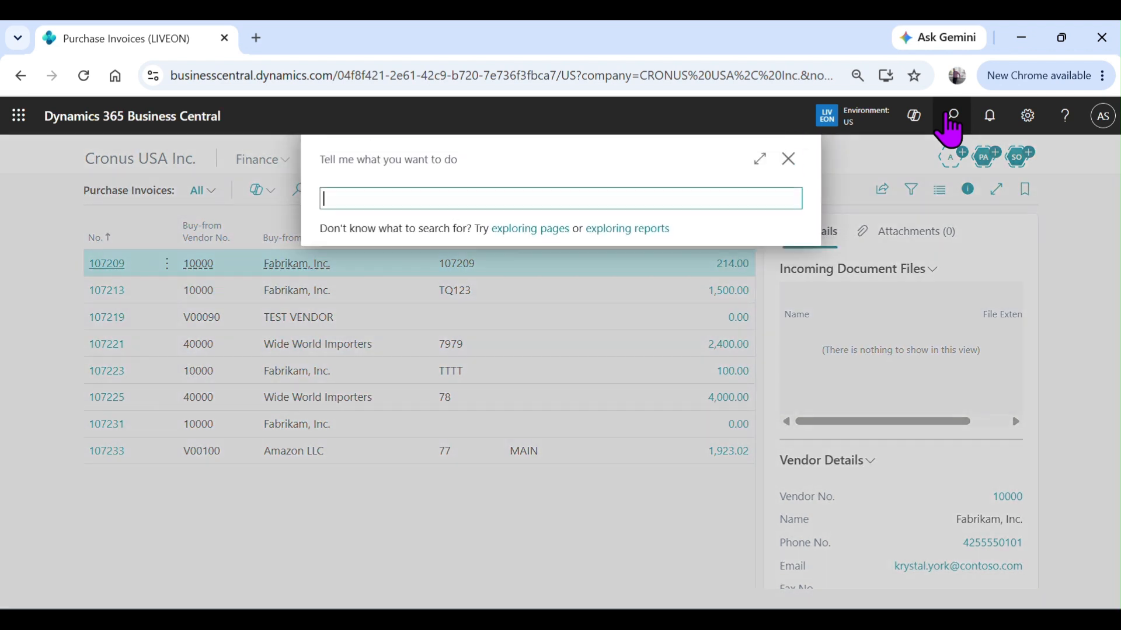
type("fixed asset")
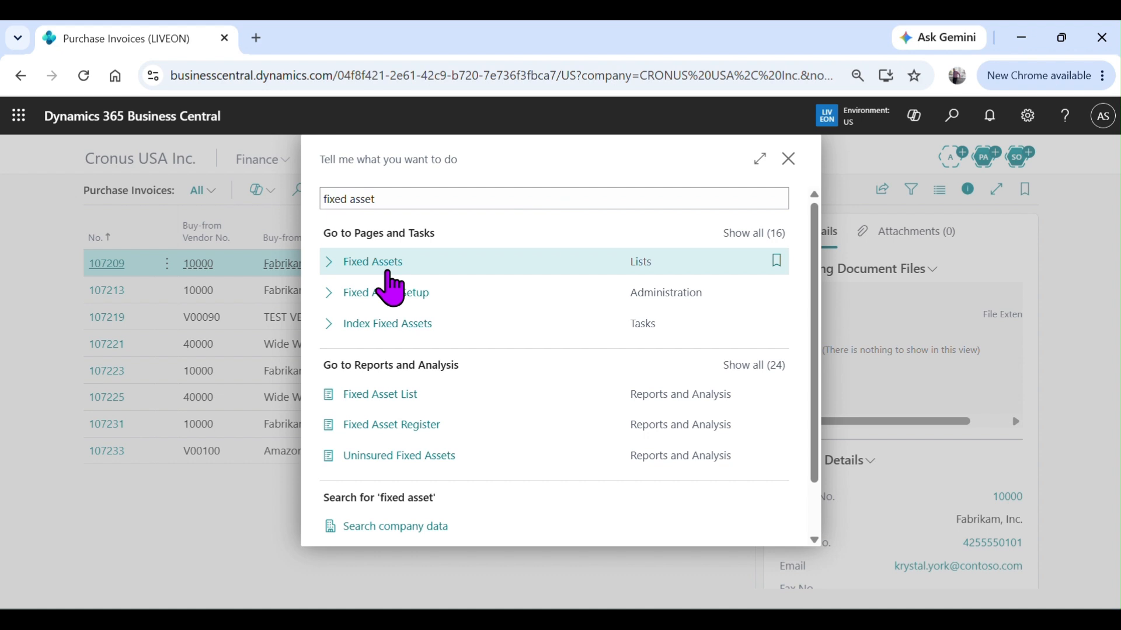
left_click(388, 272)
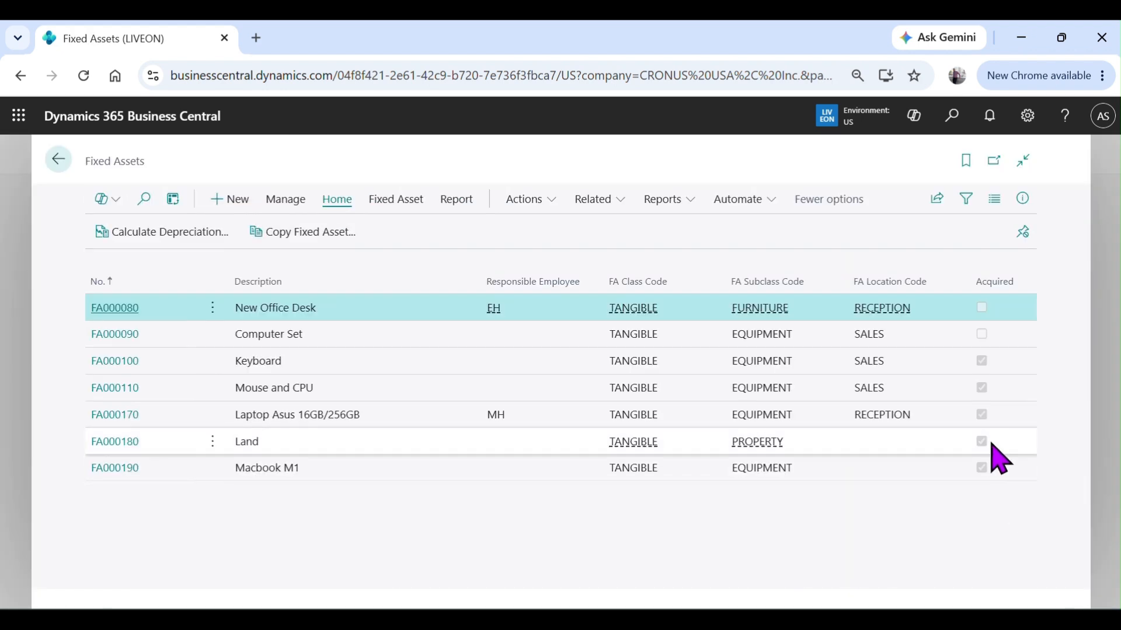
left_click(993, 445)
left_click(120, 443)
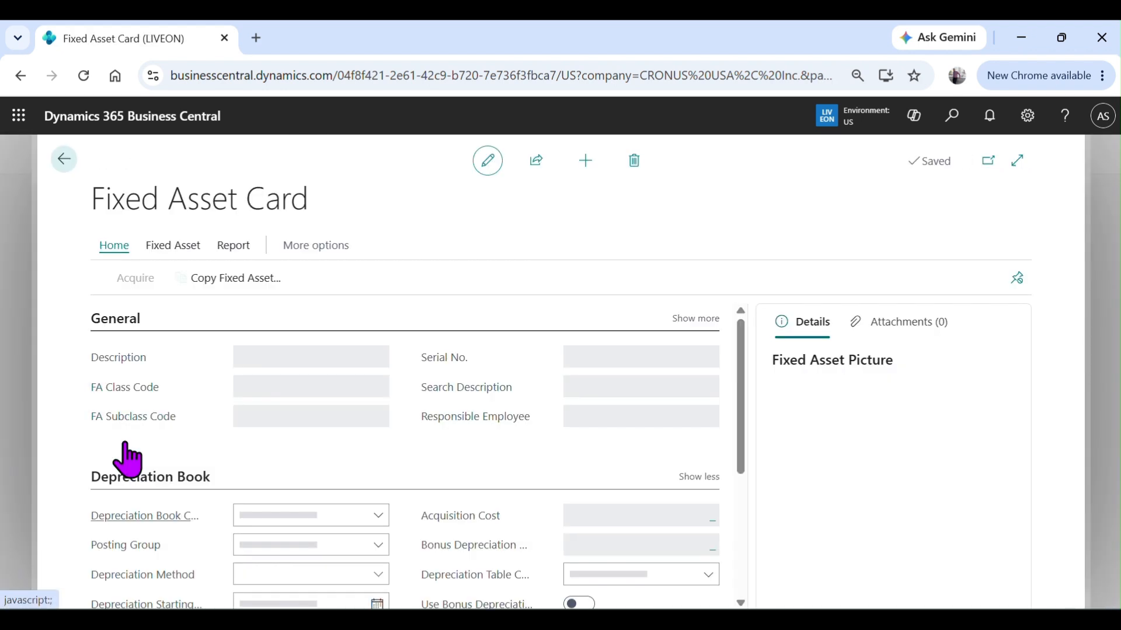
scroll(471, 468, "down", 2)
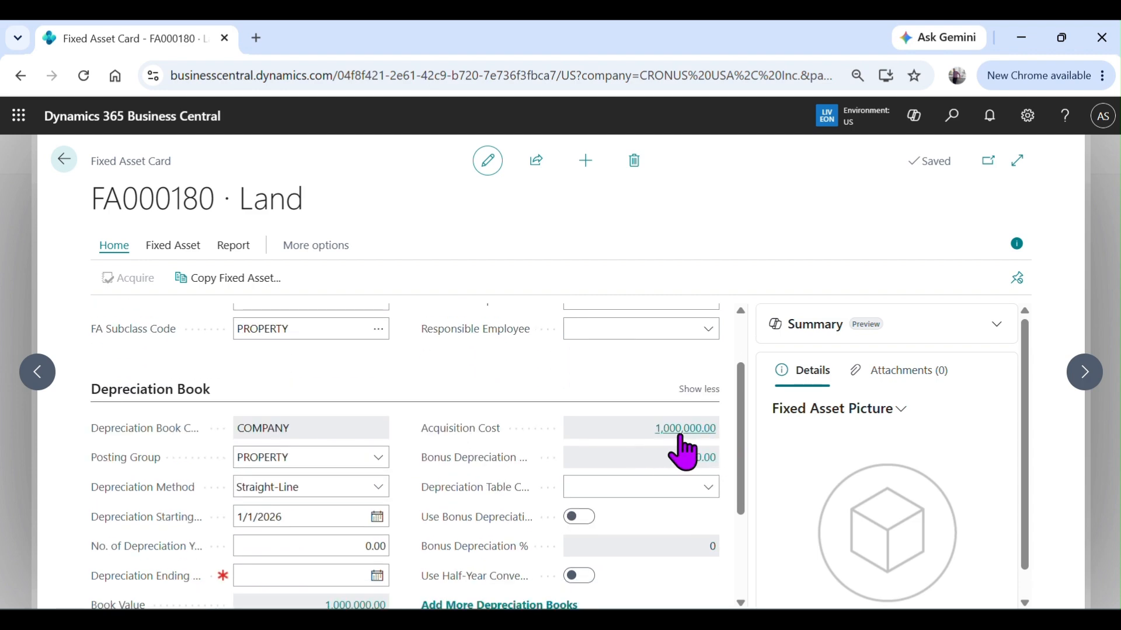
scroll(686, 420, "down", 3)
scroll(985, 380, "up", 3)
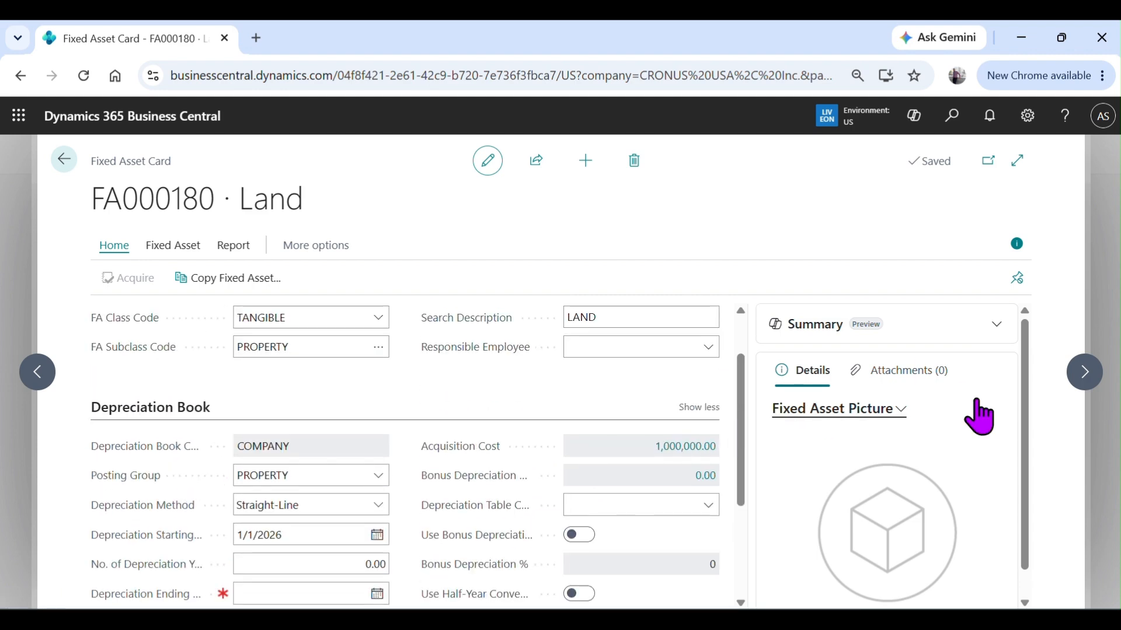
Examine the acquisition cost and depreciation book on the Macbook M1 card, then close the card and the Fixed Assets list.
left_click(1077, 377)
scroll(490, 490, "down", 2)
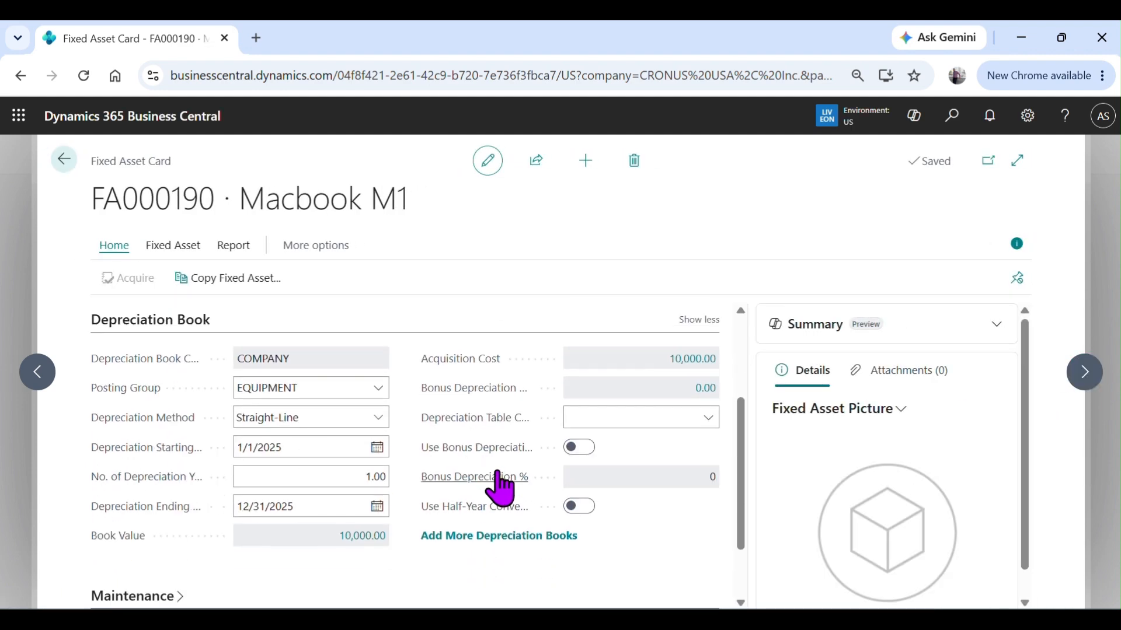
scroll(501, 488, "up", 2)
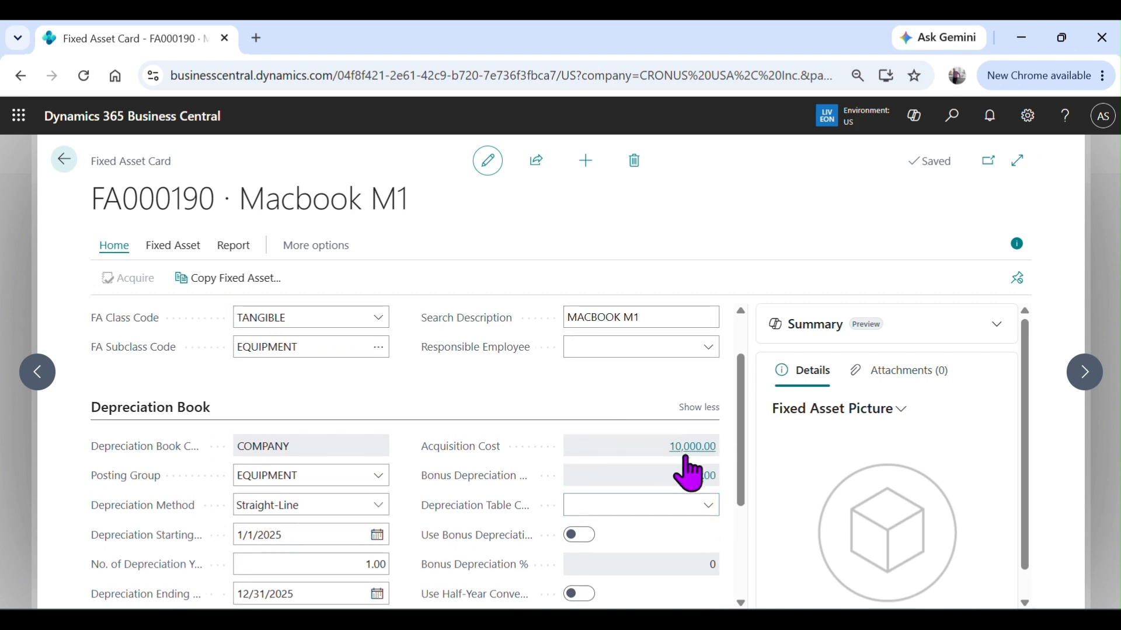
left_click(65, 158)
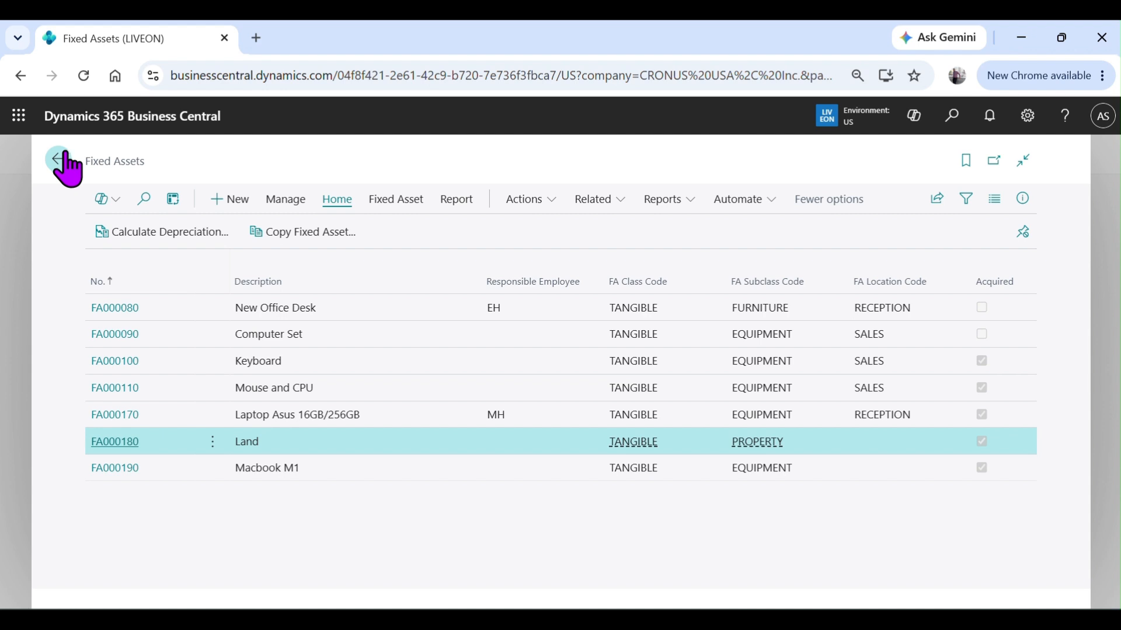
left_click(58, 158)
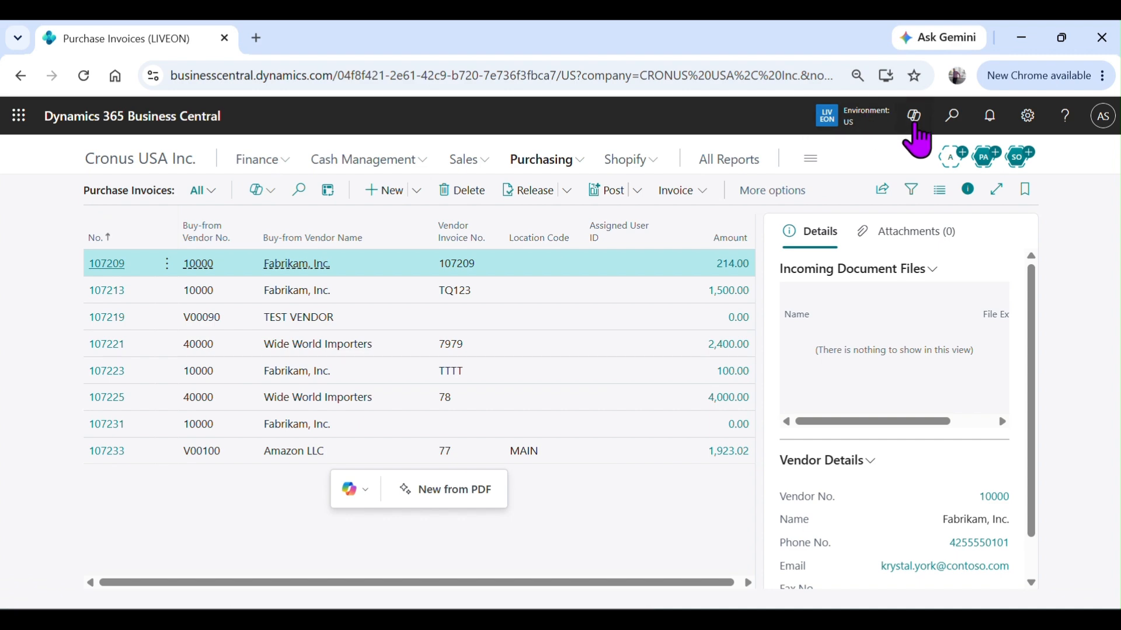
Search for and open the Fixed Asset G/L Journals page.
left_click(951, 117)
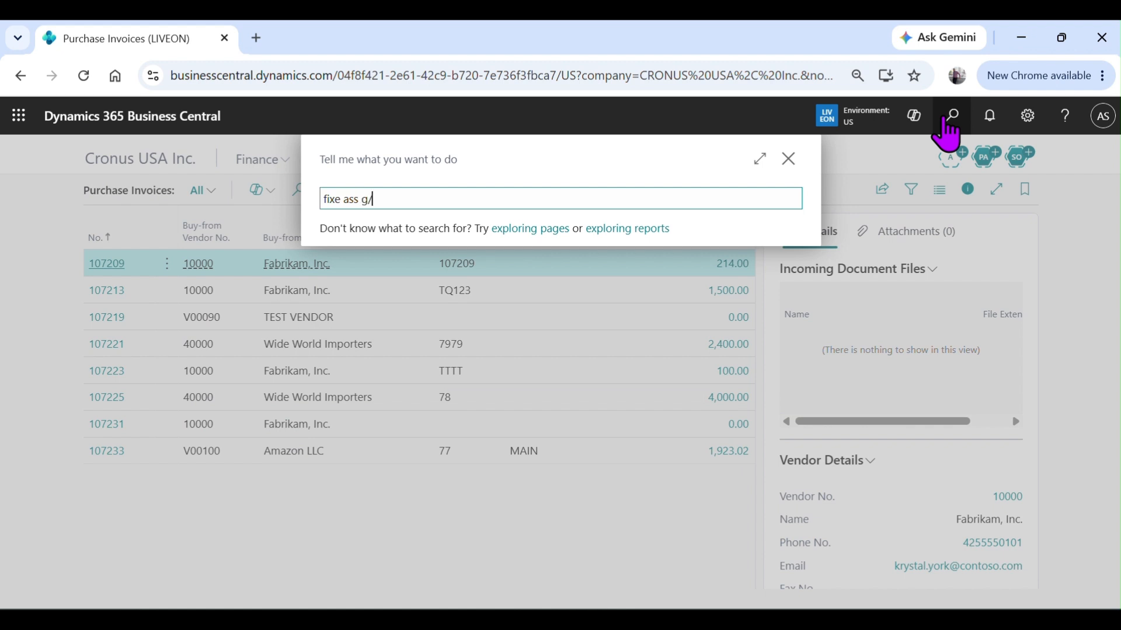
type("fixe ass g/l")
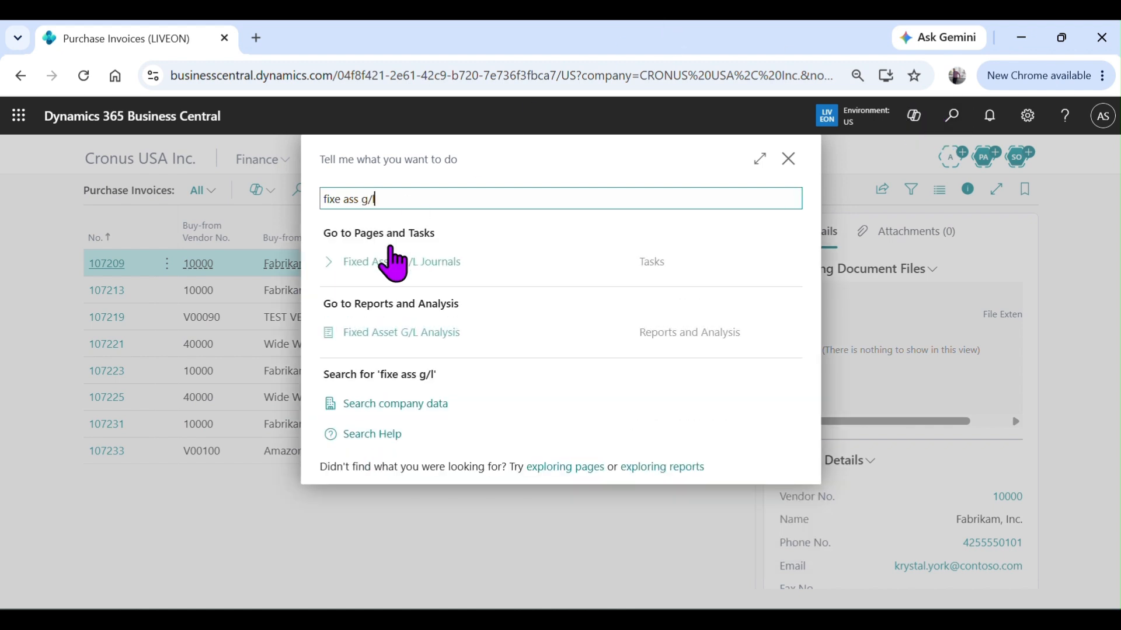
left_click(412, 274)
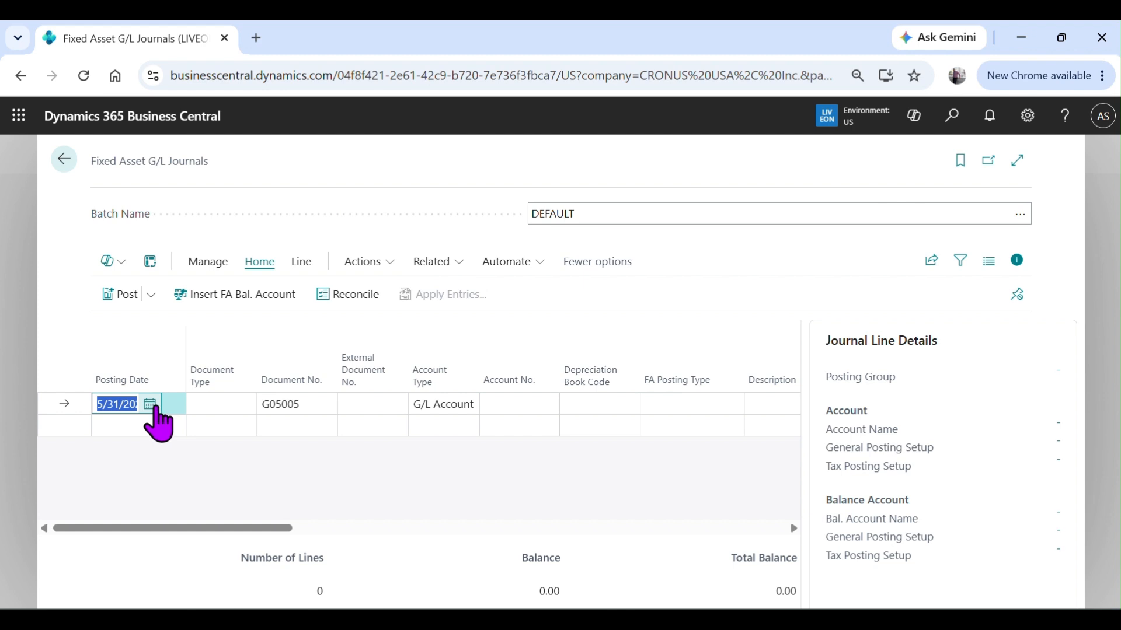
Set the posting date of the first journal line to 2/28/2025.
left_click(154, 407)
left_click(150, 194)
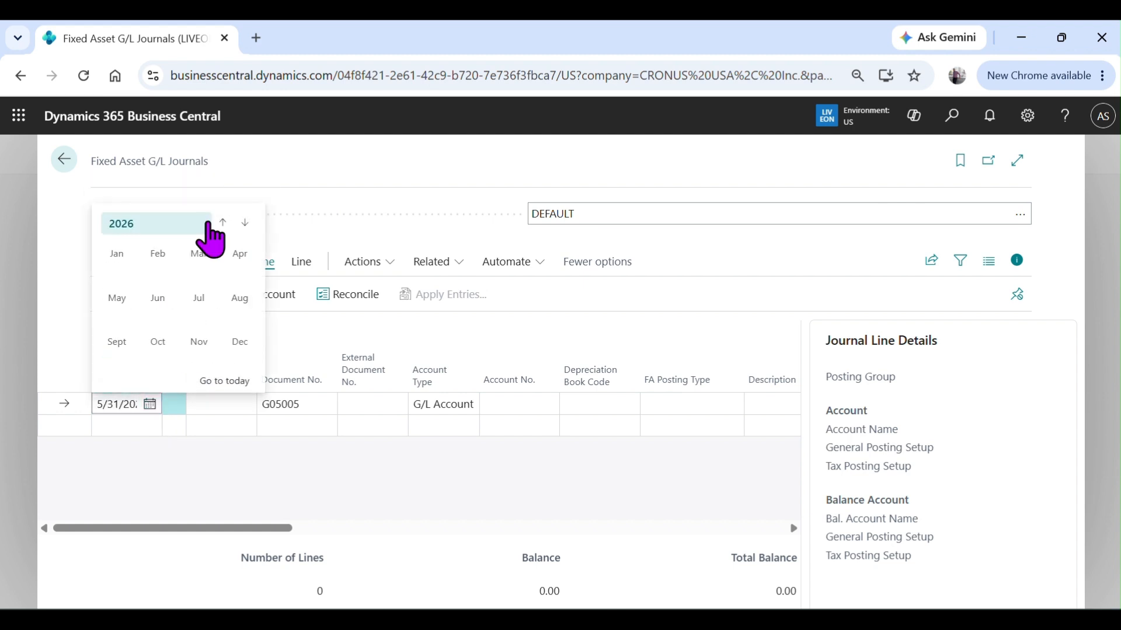
left_click(222, 225)
left_click(158, 254)
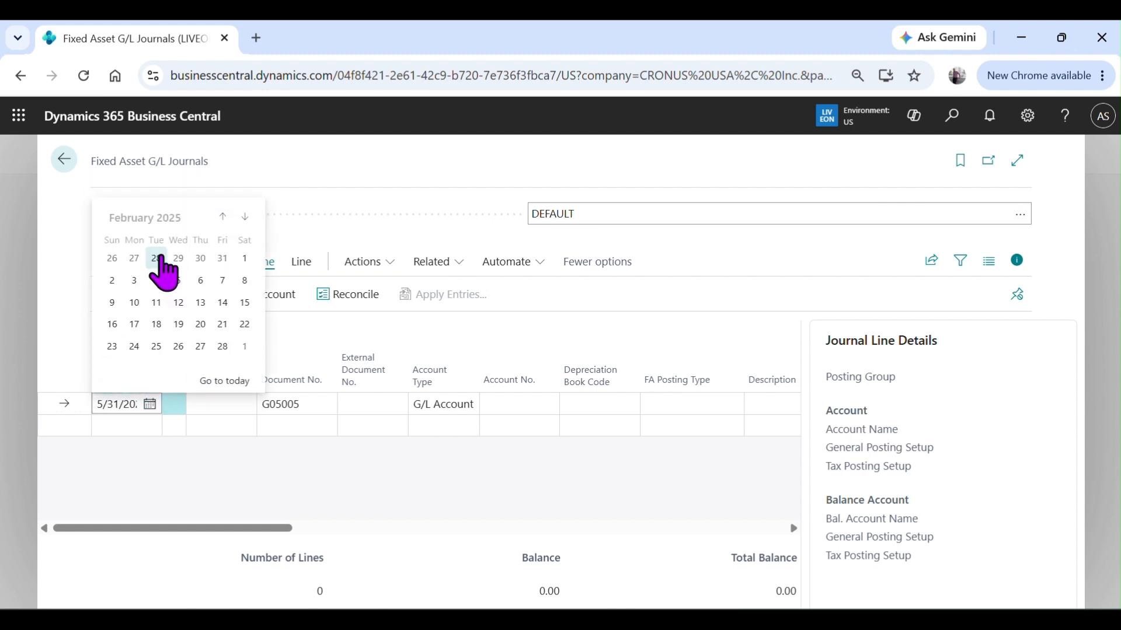
left_click(221, 350)
key("Tab")
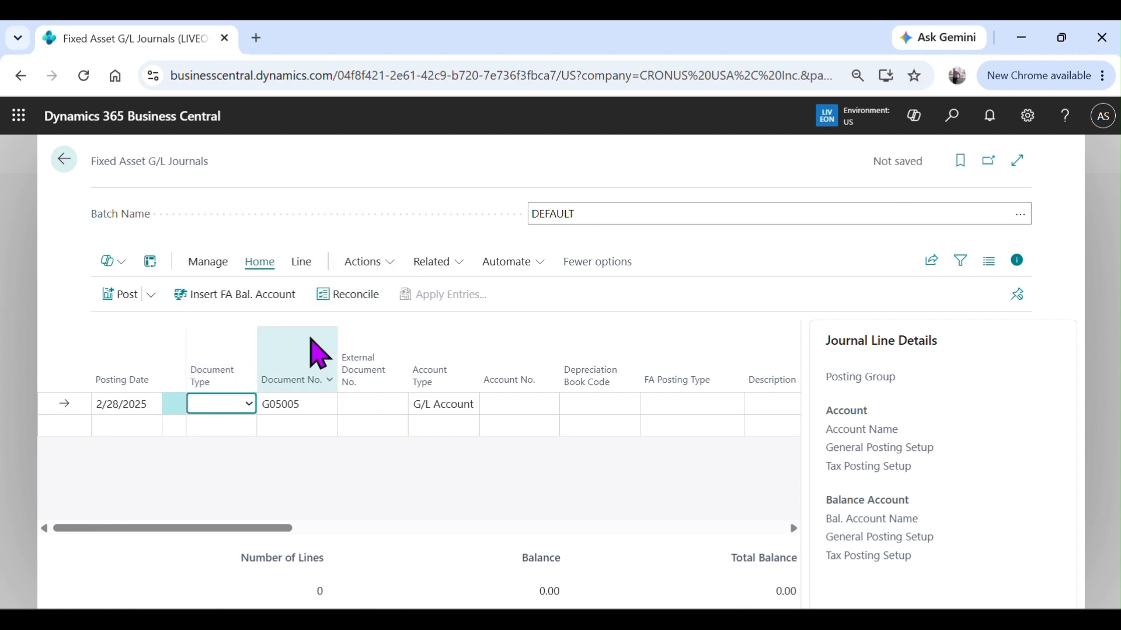
Set the journal line's account type to Fixed Asset and its account number to FA000180 for Land.
key("Tab")
key("Tab")
key("Tab")
type("f")
key("Tab")
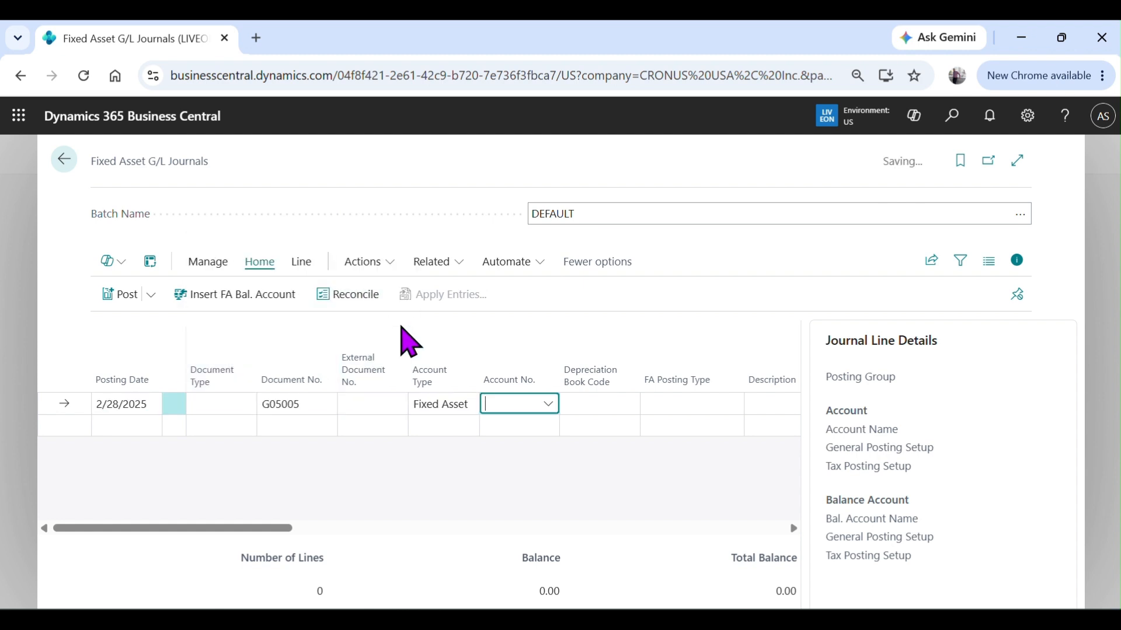
type("FA000180")
key("Tab")
key("Tab")
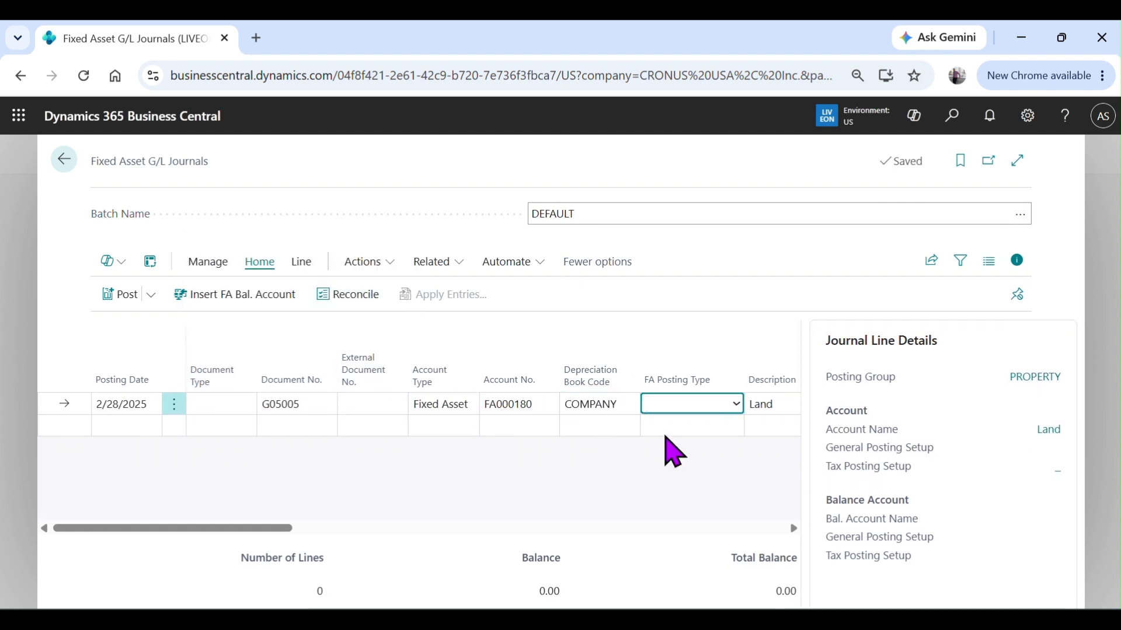
Set the FA posting type of the Land journal line to Appreciation.
left_click(720, 403)
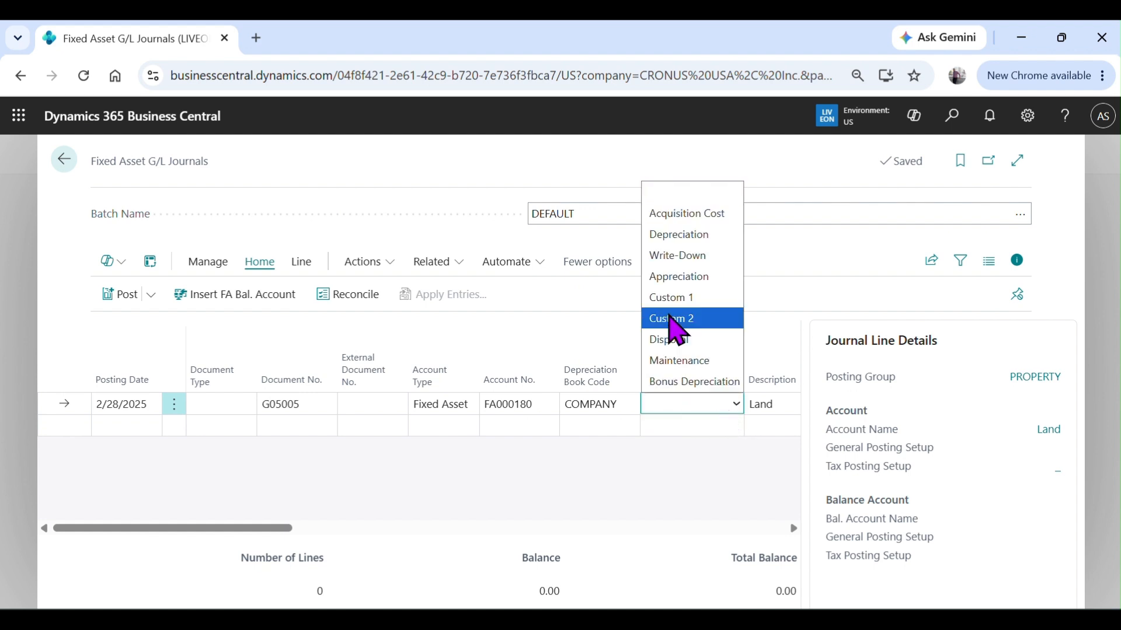
left_click(680, 281)
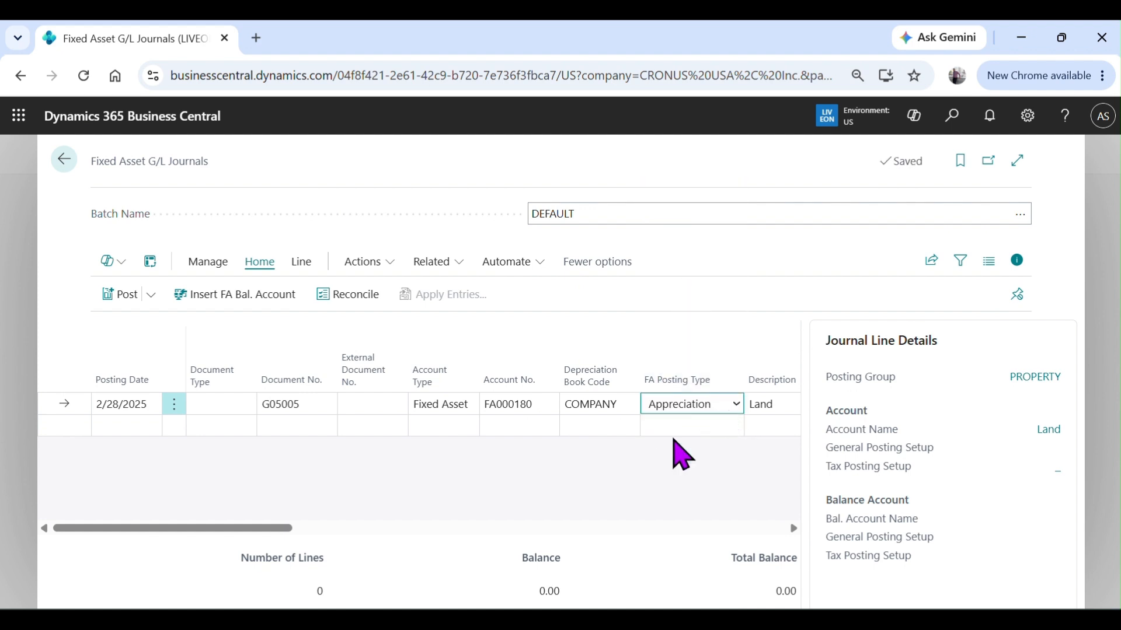
key("Tab")
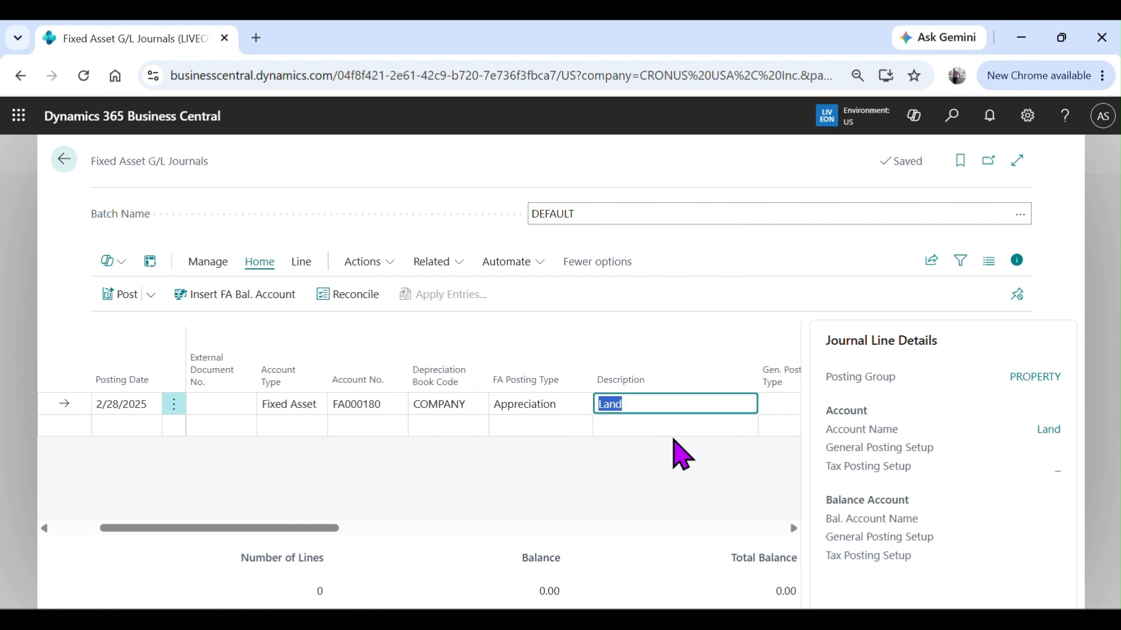
Enter an amount of 100,000 on the Land appreciation line.
key("Tab")
key("Tab")
key("Tab")
key("Tab")
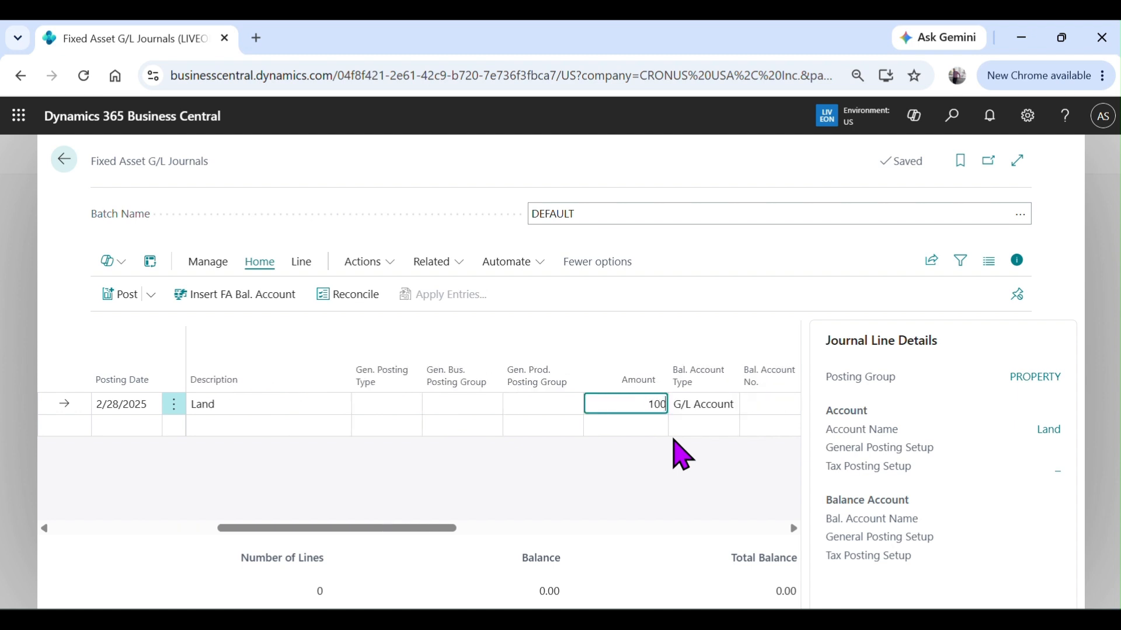
type("100000")
key("Tab")
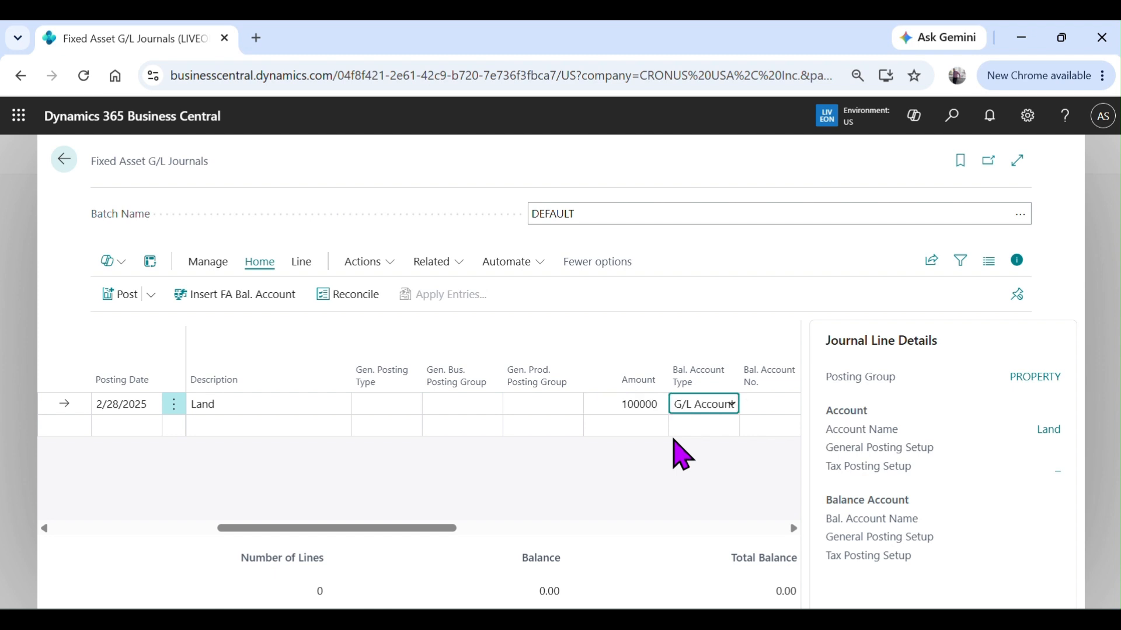
Set the balancing account of the Land appreciation line to G/L account 61600.
key("Tab")
type("6")
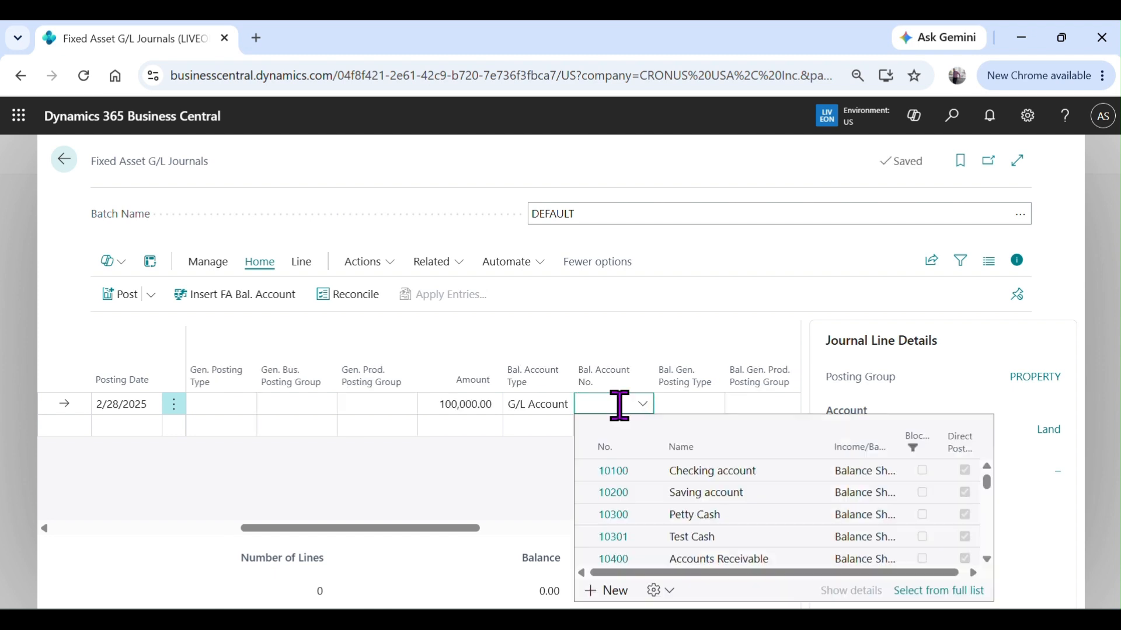
type("1600")
key("Tab")
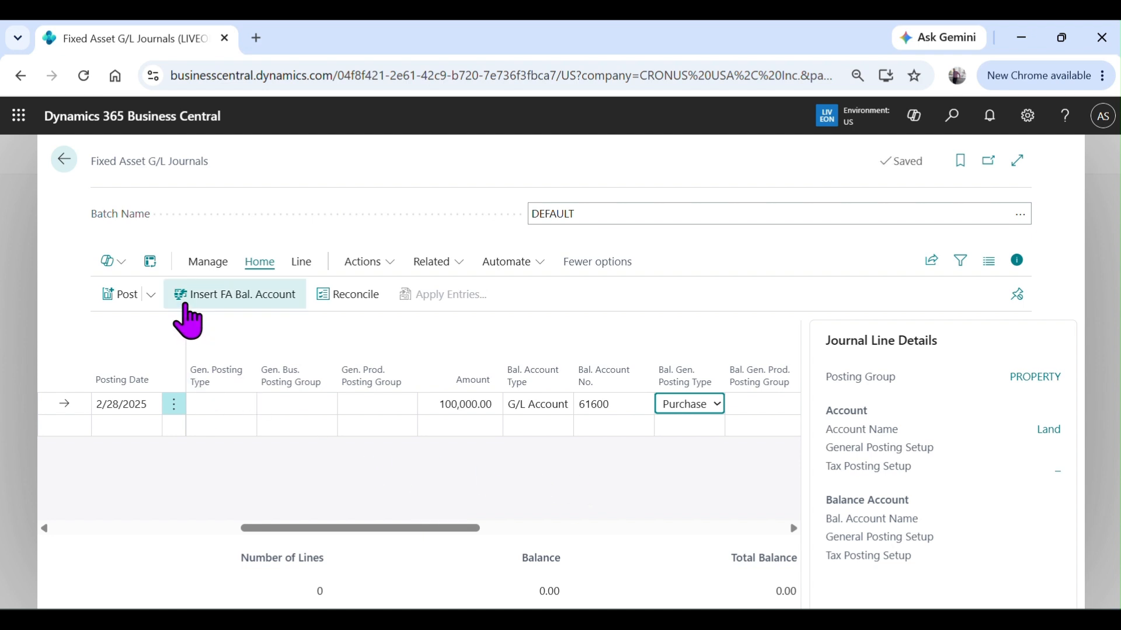
Preview the journal posting, examine the posting type and amount of its FA ledger entry, and return to the journal.
left_click(151, 295)
left_click(167, 357)
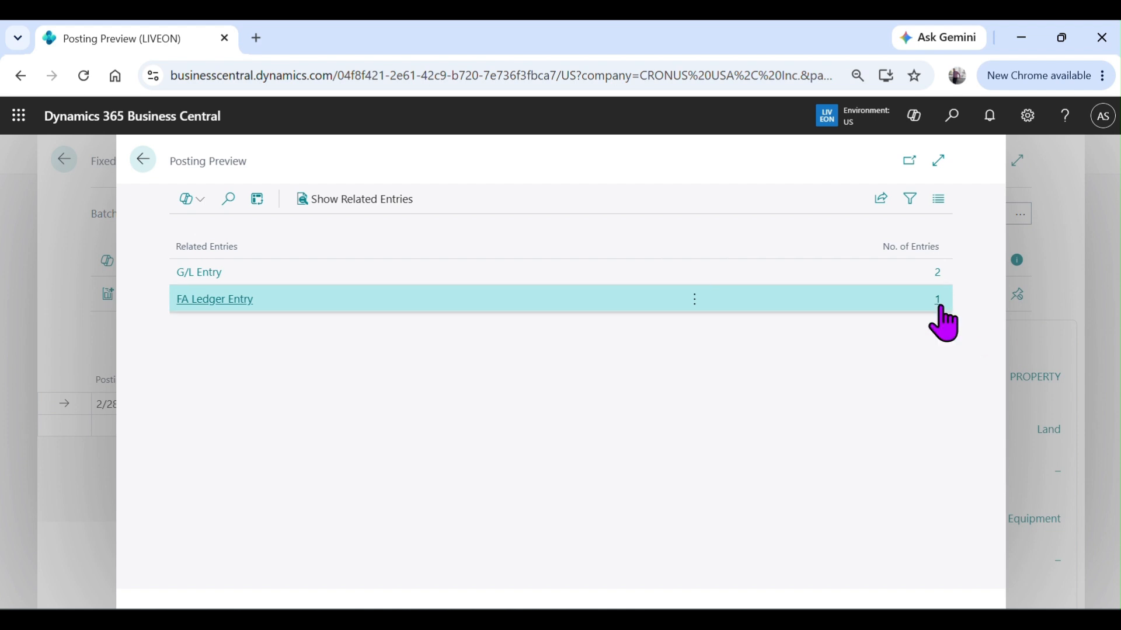
left_click(936, 301)
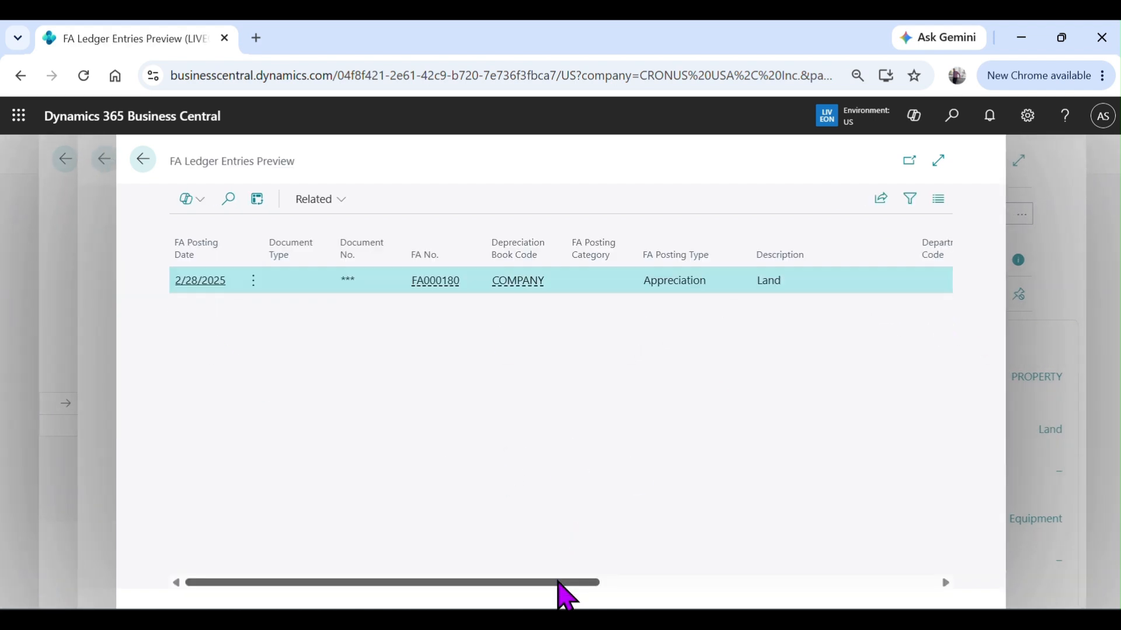
left_click_drag(559, 583, 841, 582)
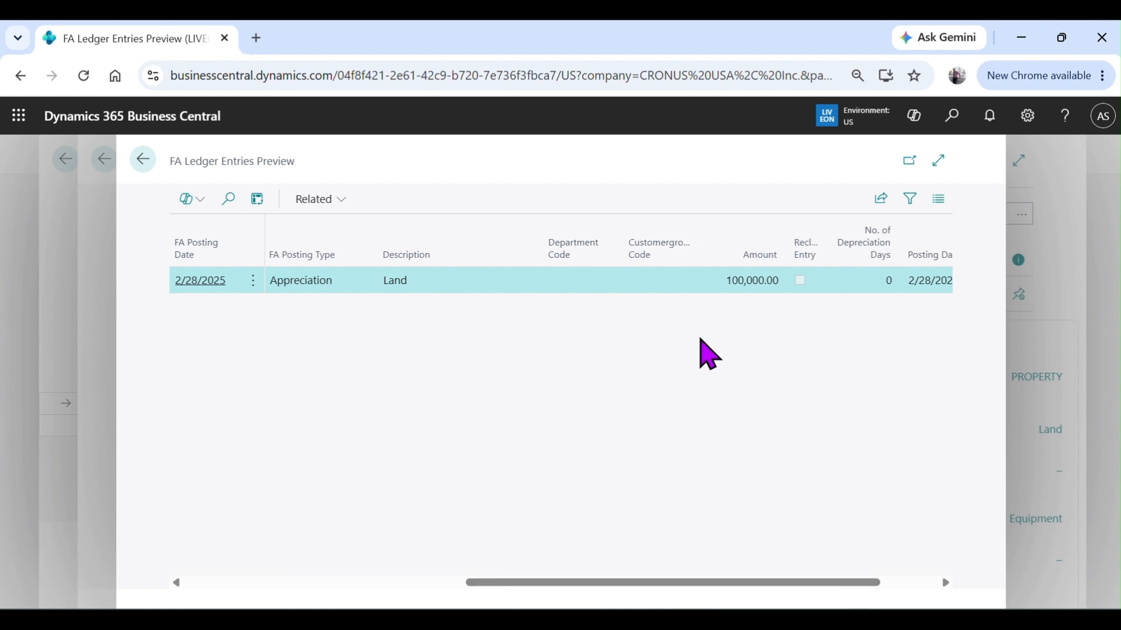
left_click(143, 159)
left_click(143, 159)
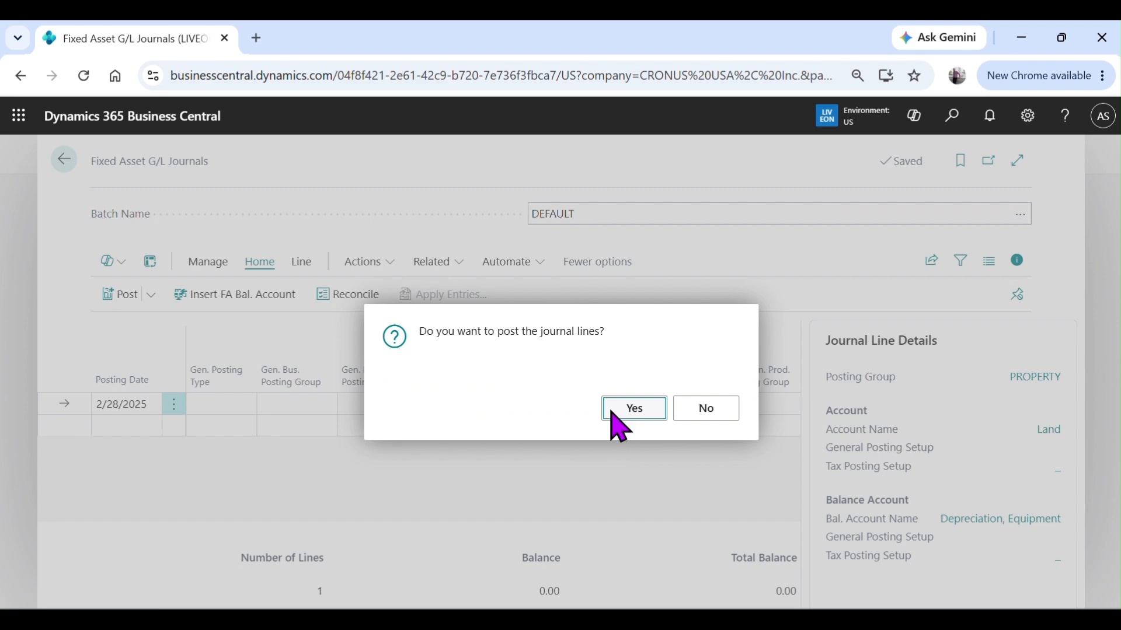
Post the Land appreciation journal line and close the Fixed Asset G/L Journals page.
left_click(613, 409)
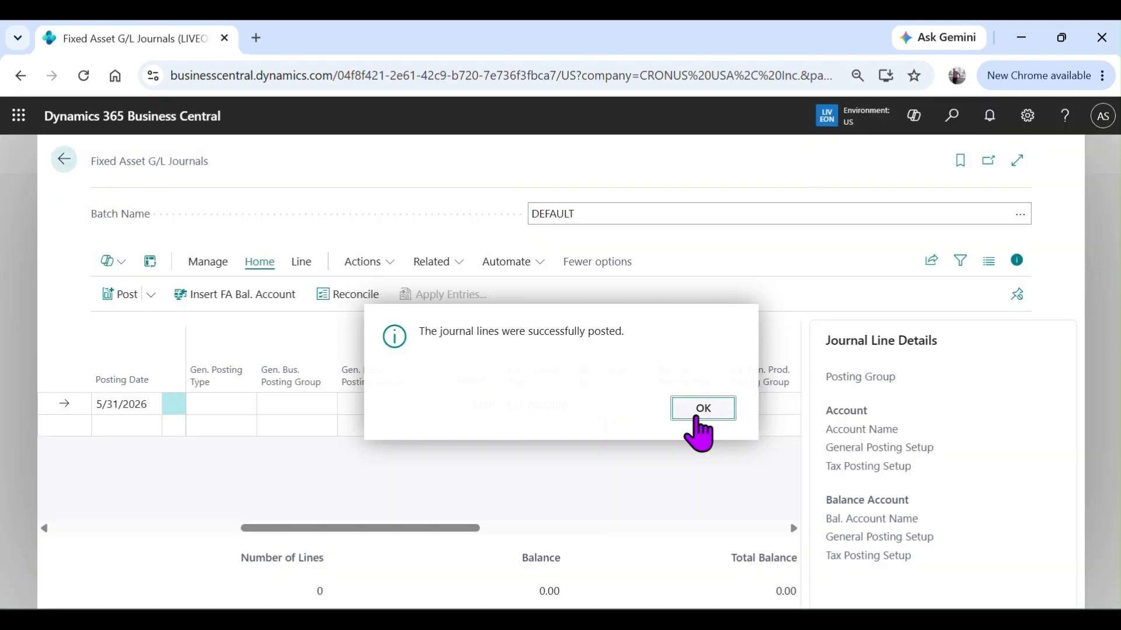
left_click(702, 408)
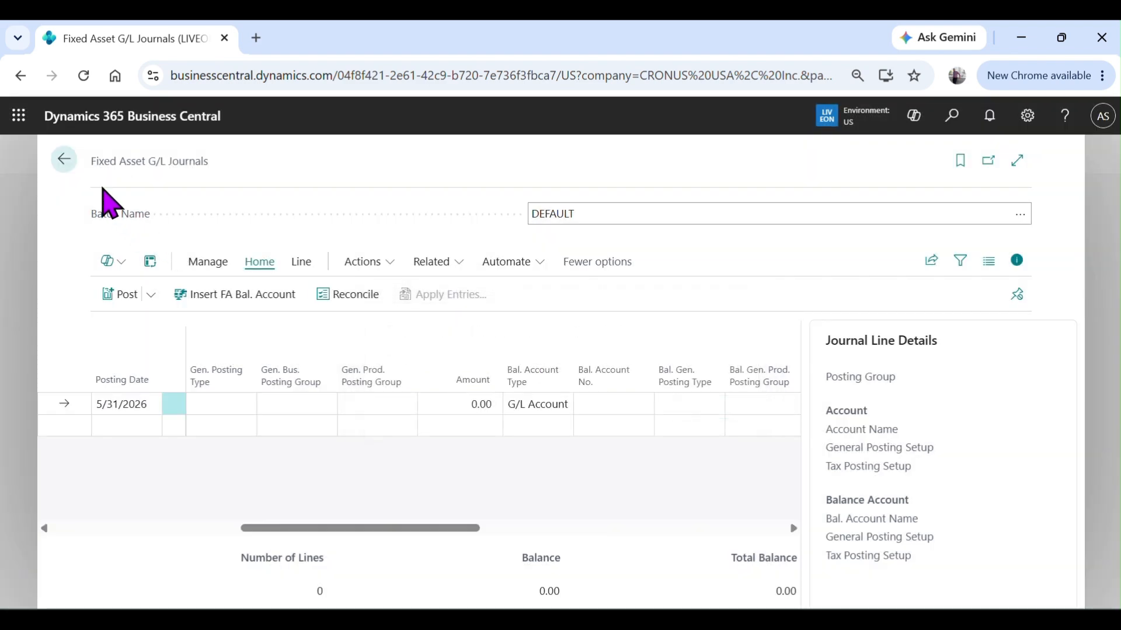
left_click(63, 159)
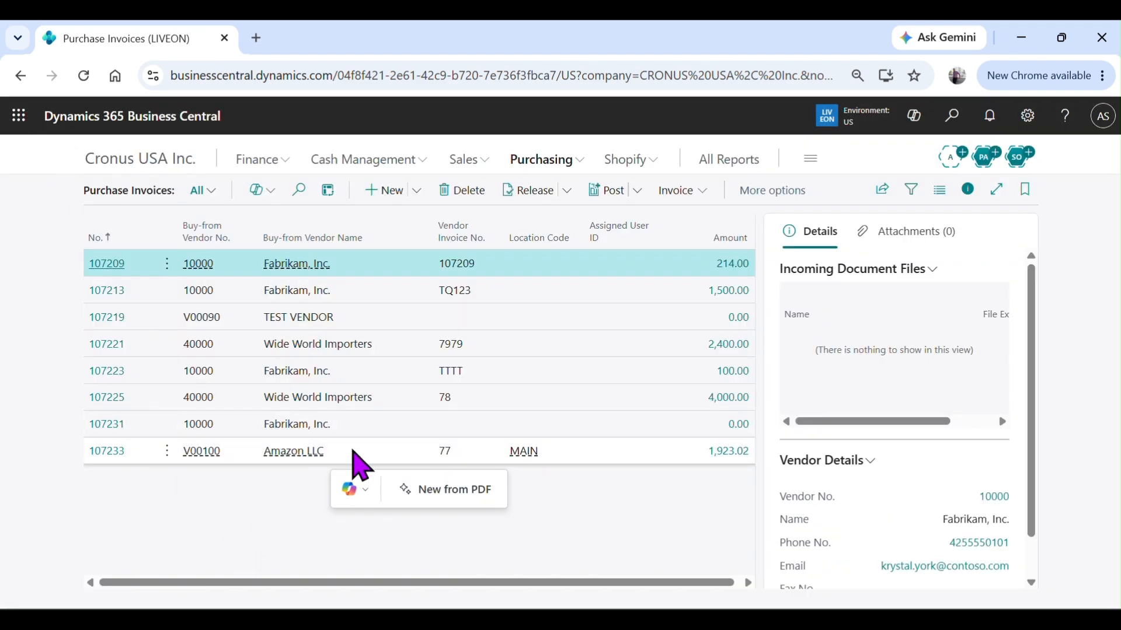
Find the Fixed Assets list through the page search and open the card of the Land asset.
left_click(173, 170)
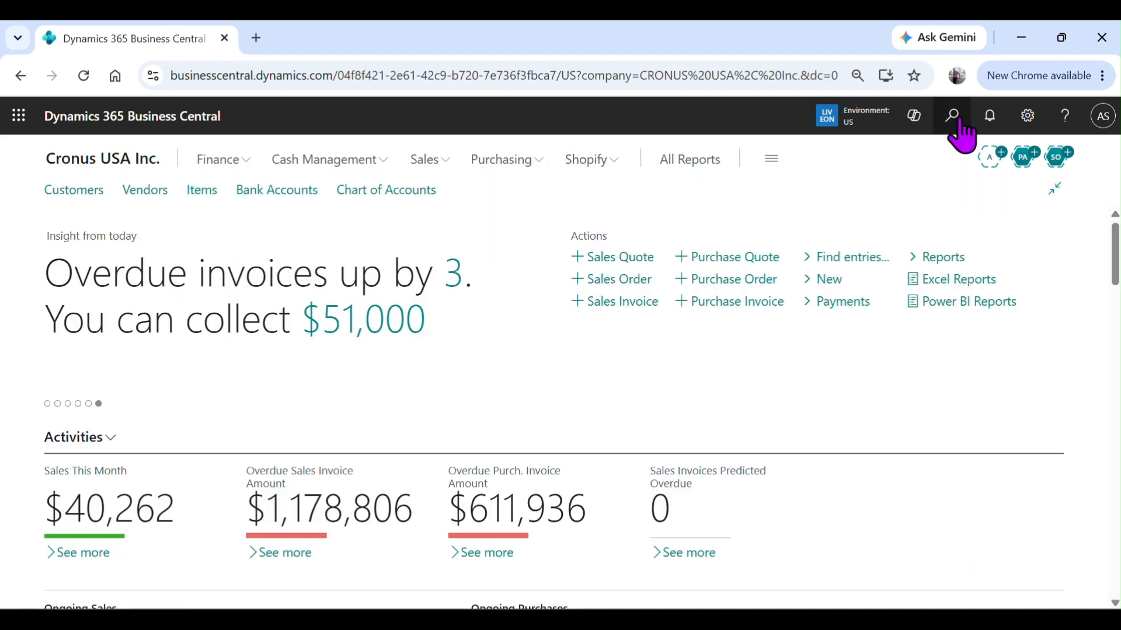
left_click(953, 123)
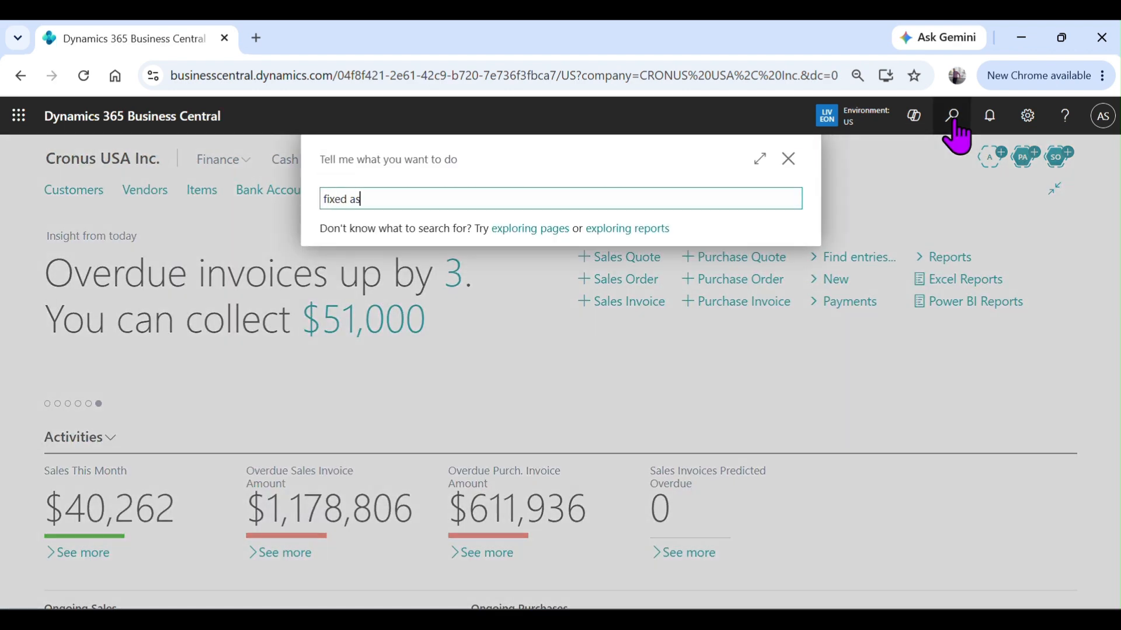
type("fixed asset")
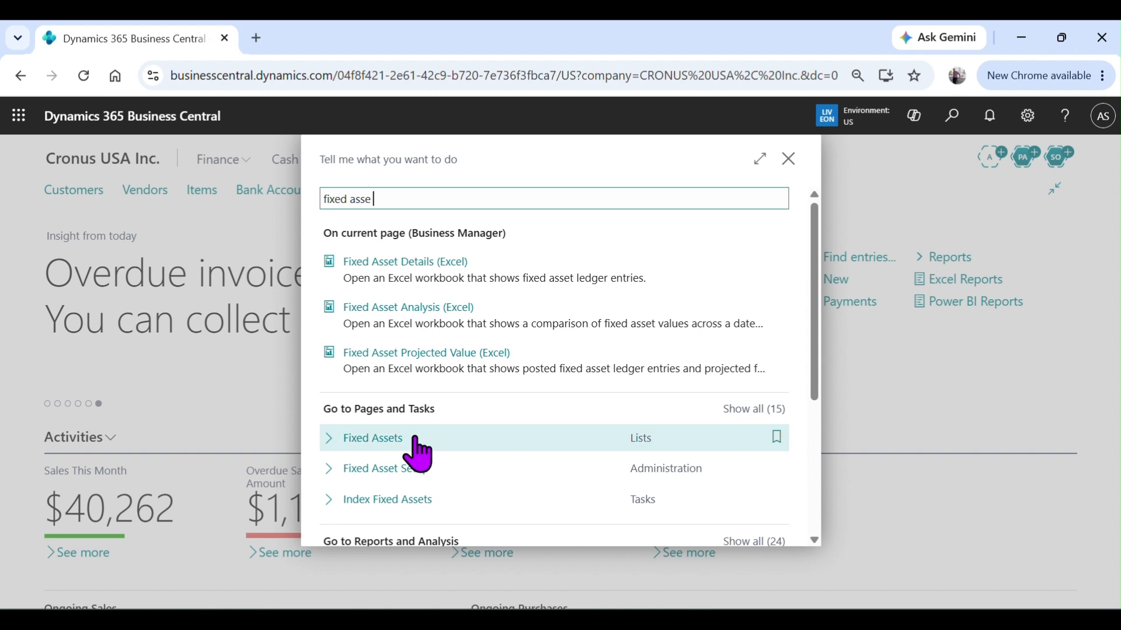
left_click(397, 444)
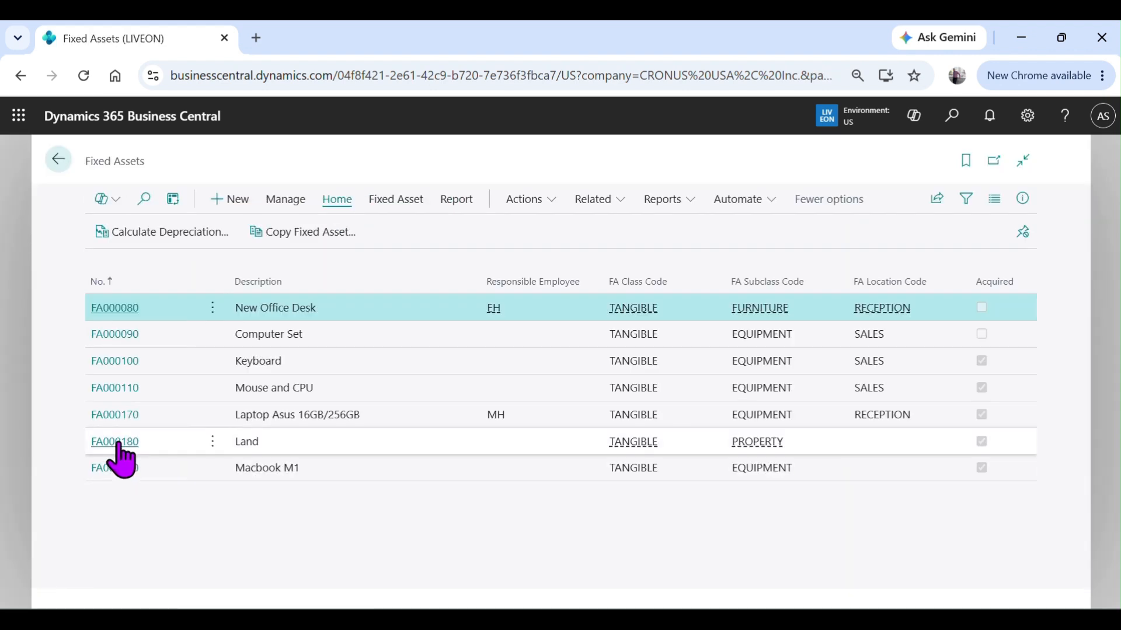
left_click(116, 442)
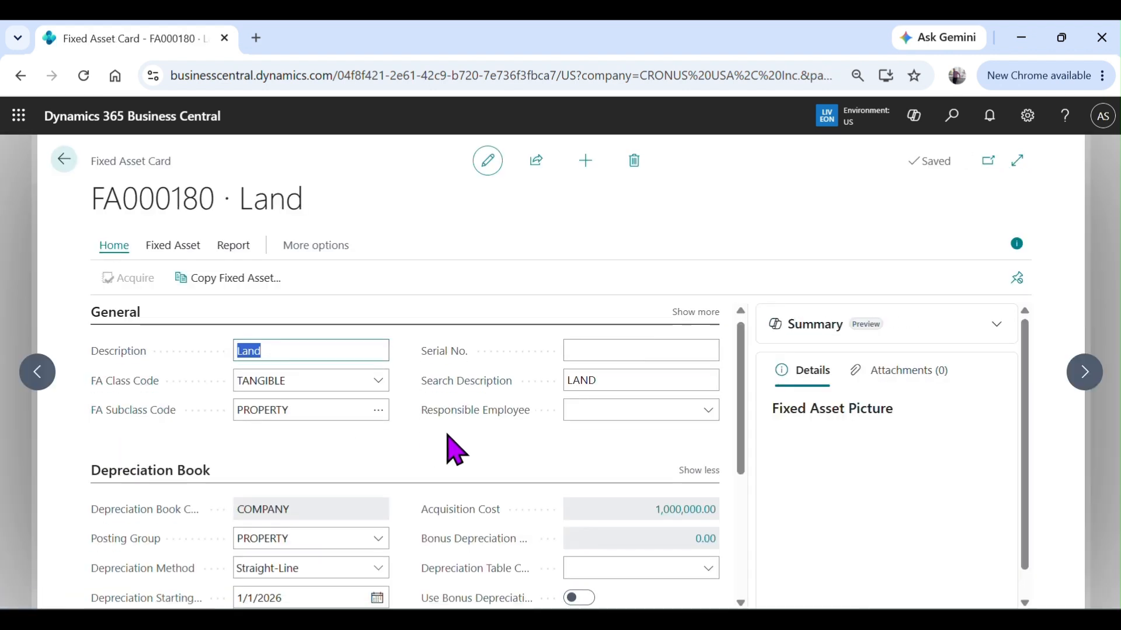
Examine the Land asset's statistics for its acquisition cost, appreciation and book value, and return to its card.
scroll(446, 445, "down", 2)
left_click(175, 245)
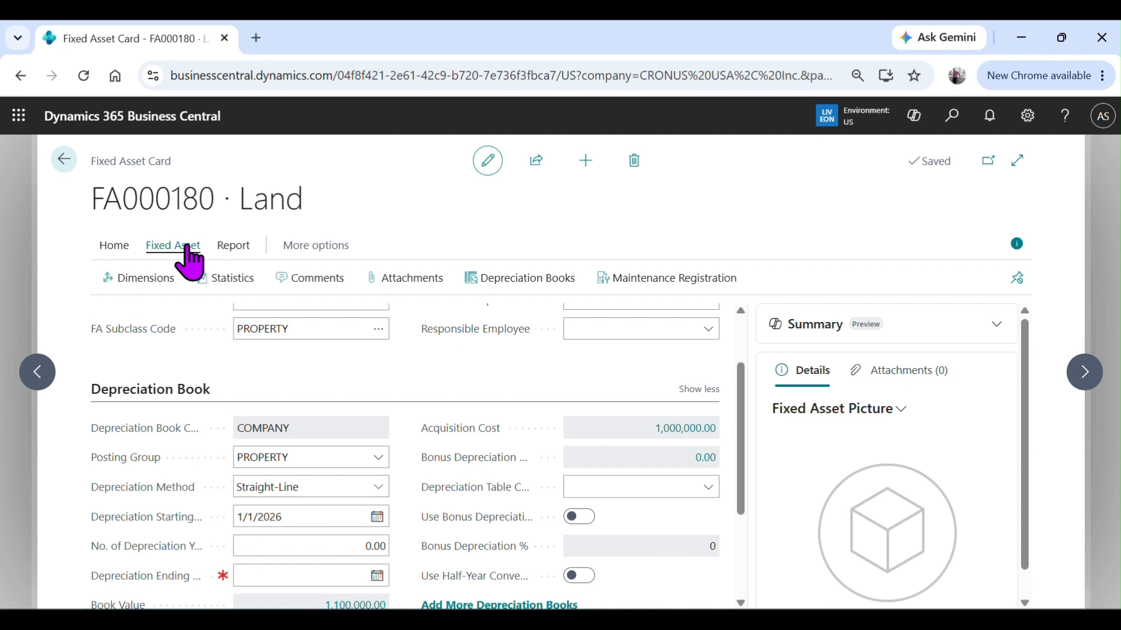
left_click(238, 280)
scroll(758, 438, "down", 3)
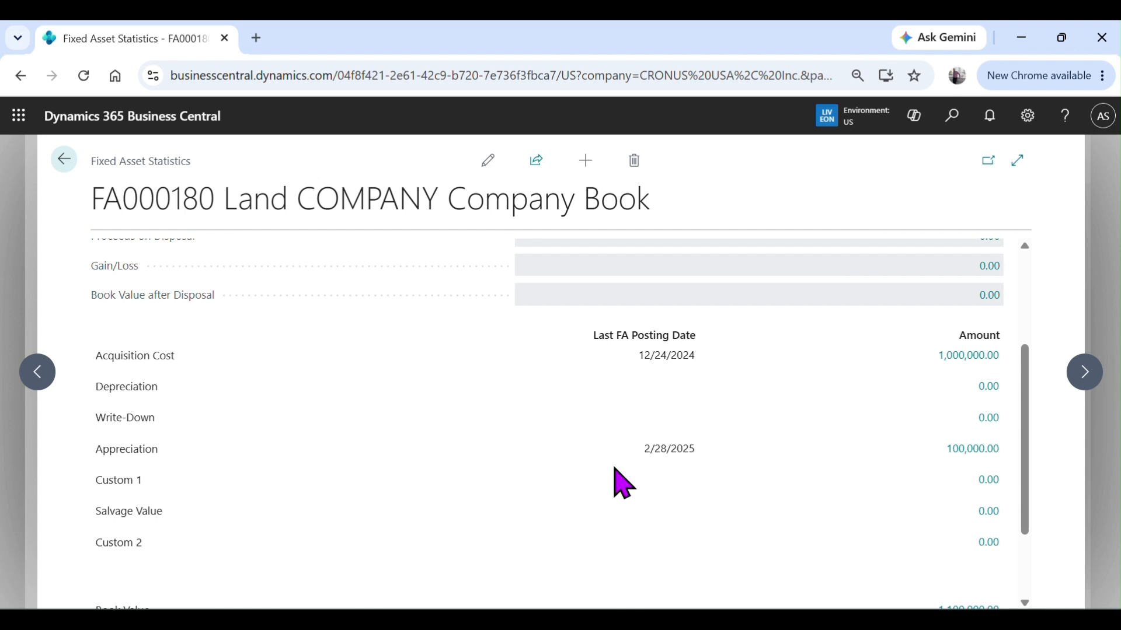
scroll(623, 484, "down", 2)
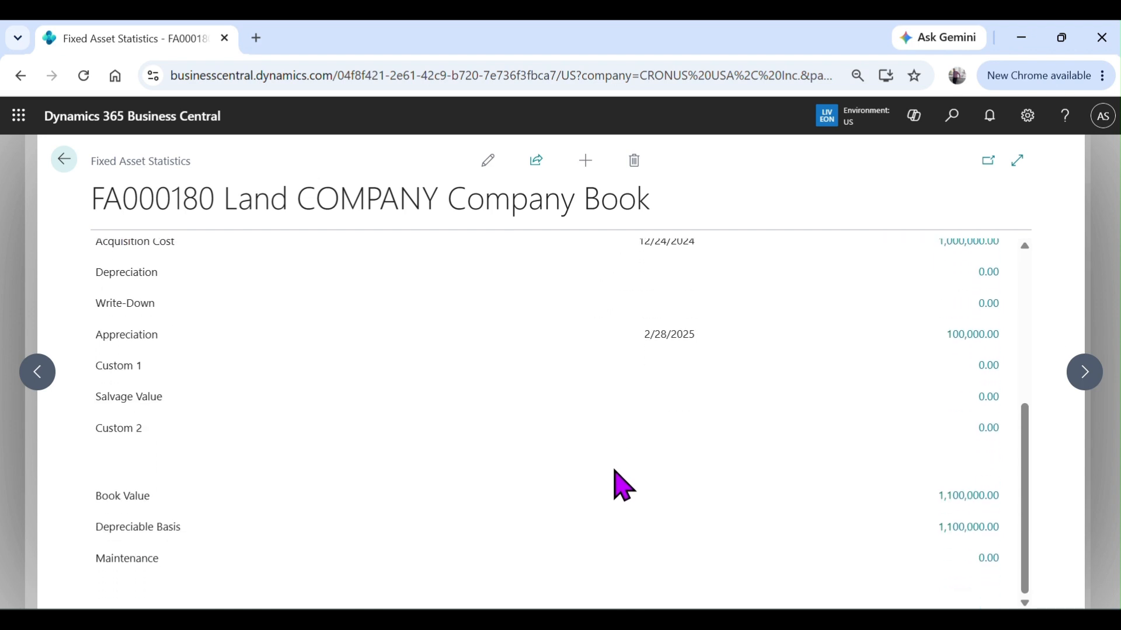
scroll(575, 517, "up", 4)
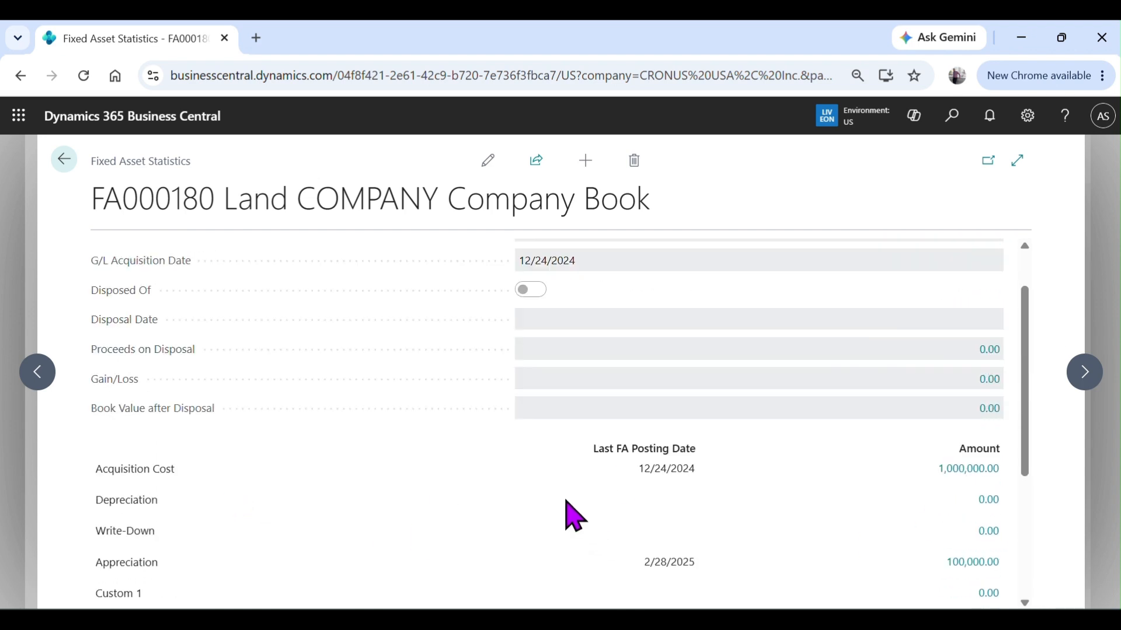
scroll(575, 516, "up", 1)
key("Escape")
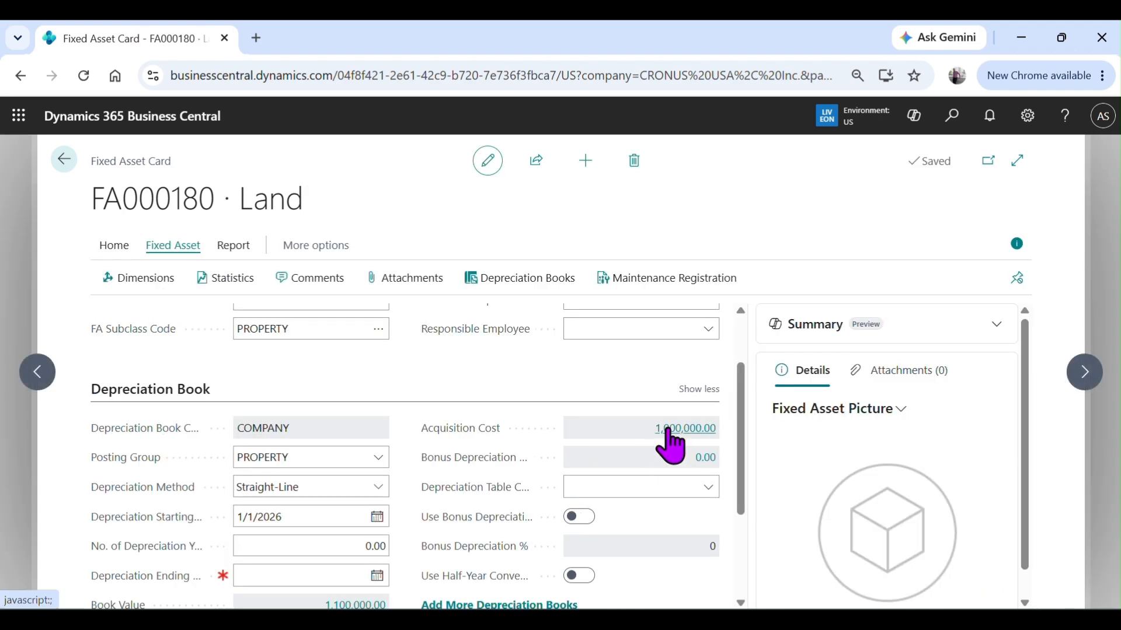
Check the book value in the Depreciation Book section of the Land card and return to the Fixed Assets list.
scroll(554, 464, "down", 2)
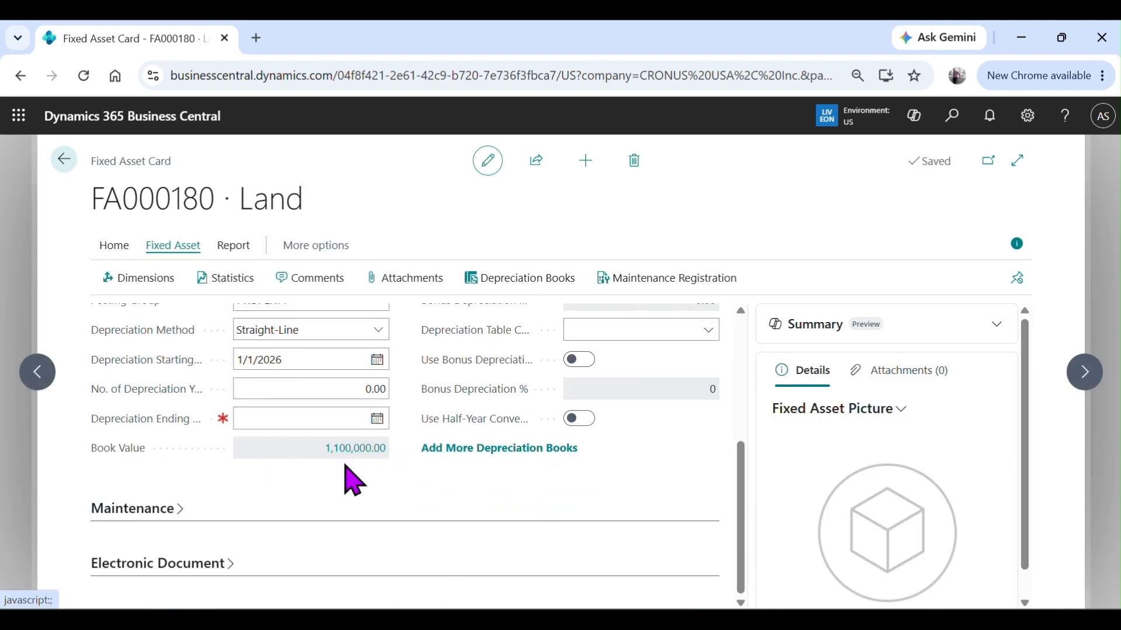
scroll(342, 467, "up", 4)
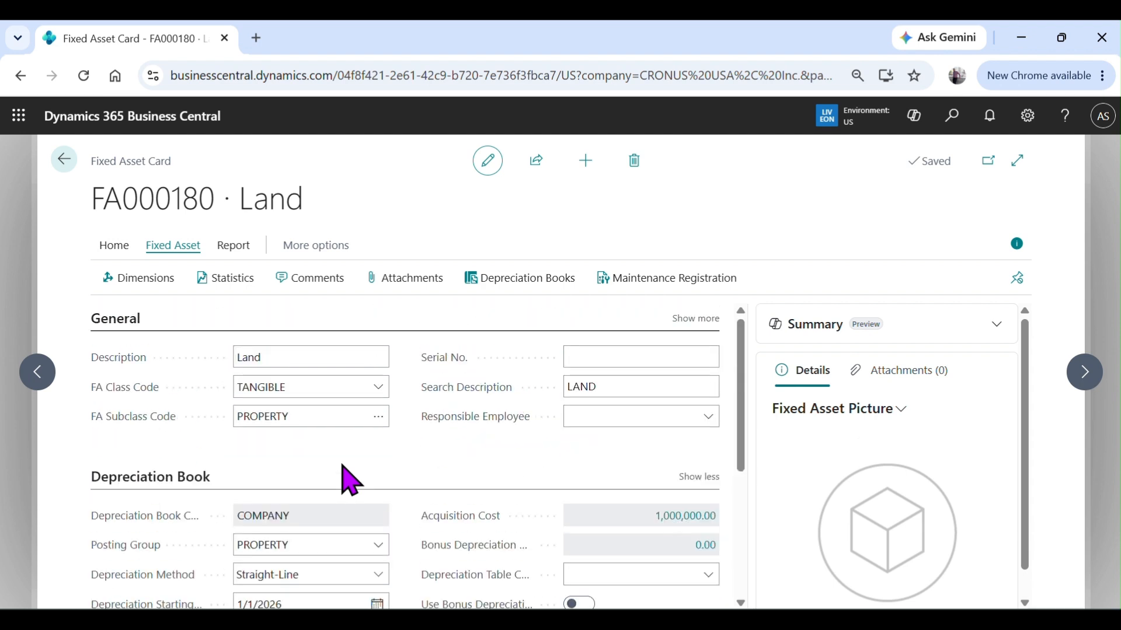
left_click(64, 160)
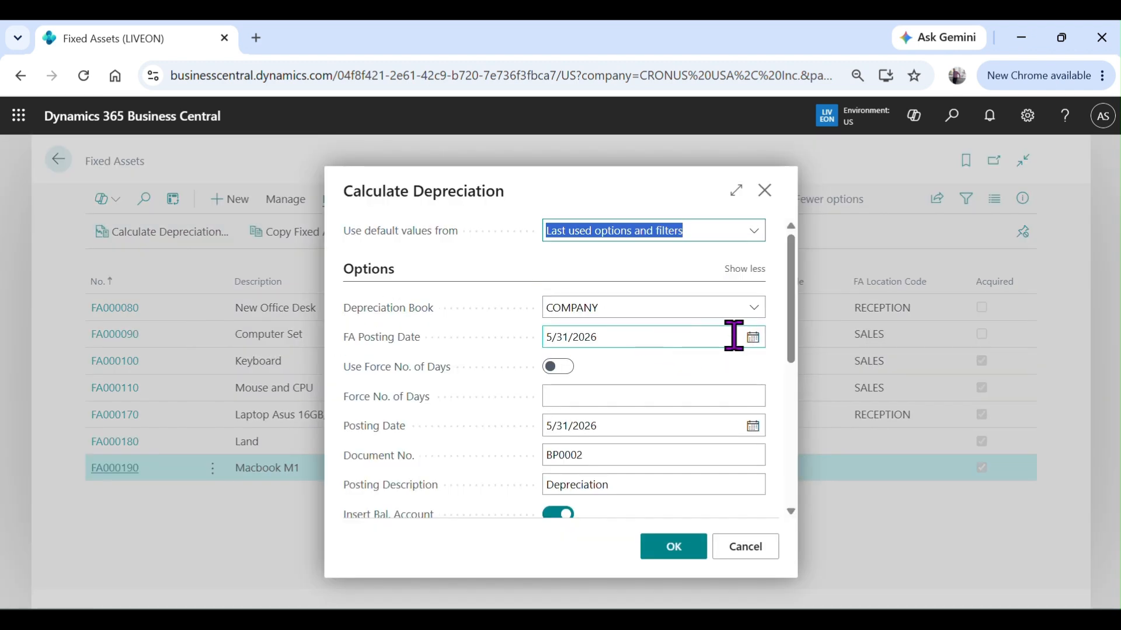
Set the FA Posting Date of the depreciation calculation to 6/30/2025.
left_click(748, 344)
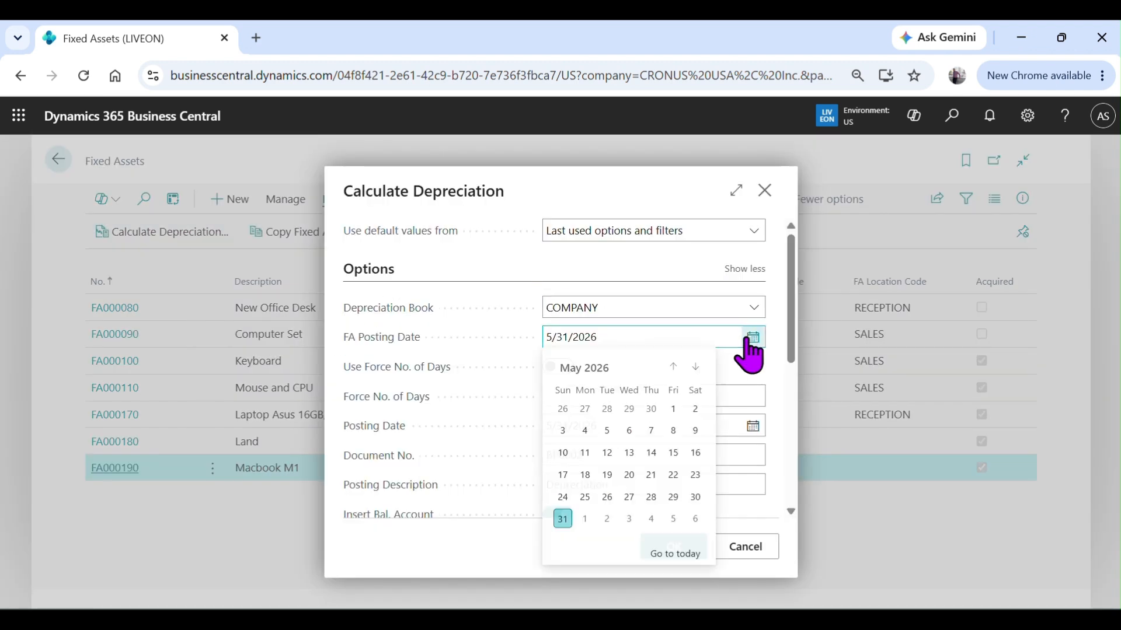
left_click(609, 369)
left_click(607, 450)
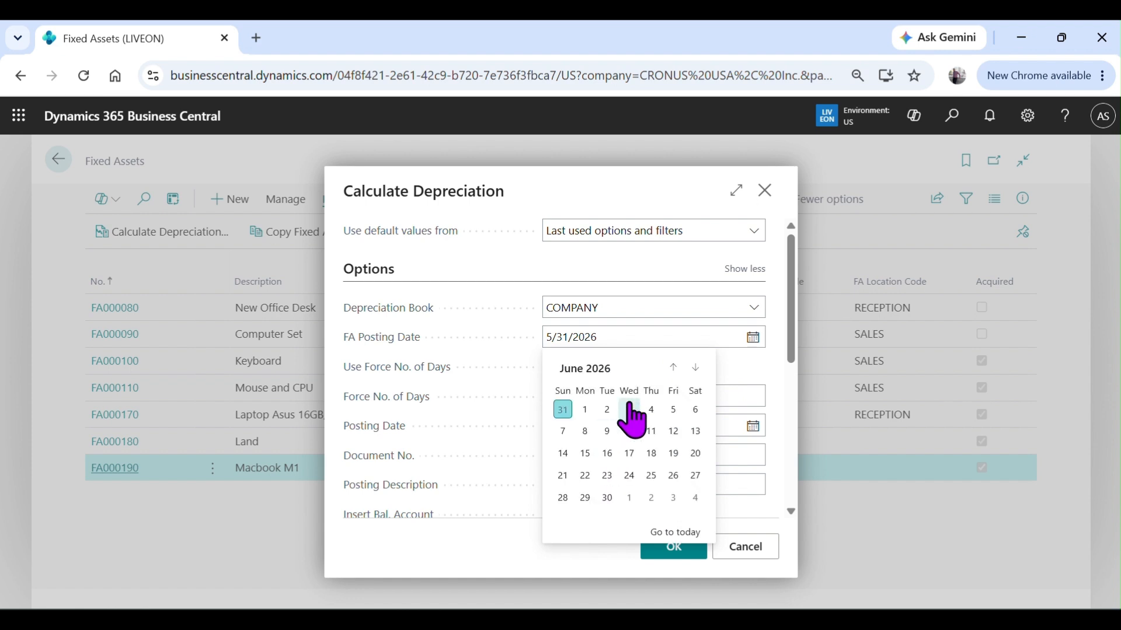
left_click(601, 369)
left_click(604, 370)
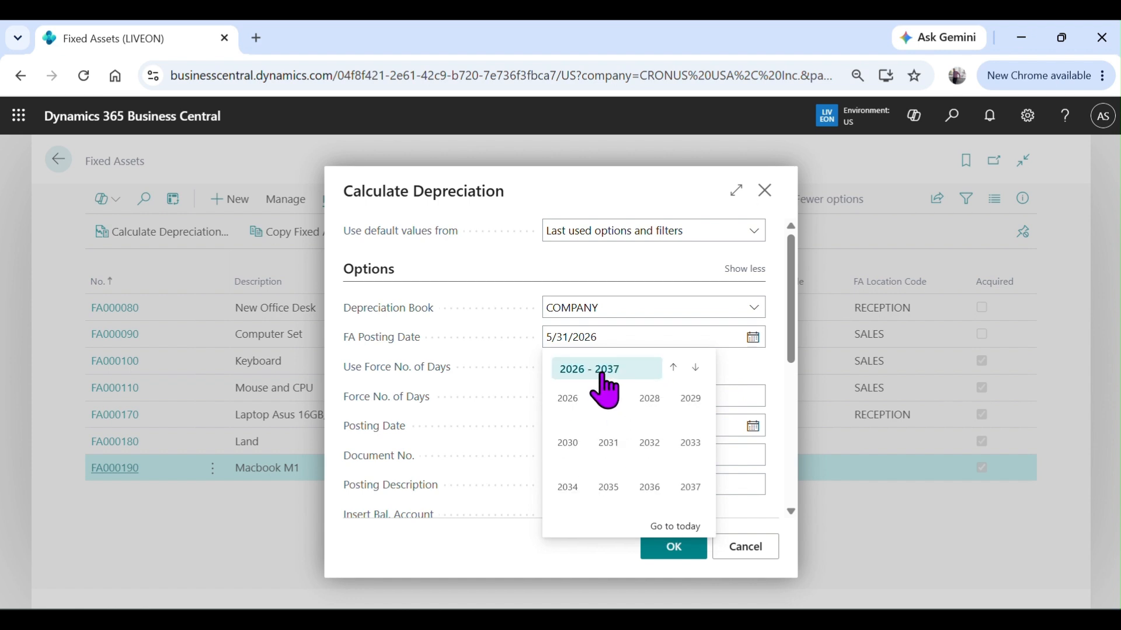
left_click(627, 371)
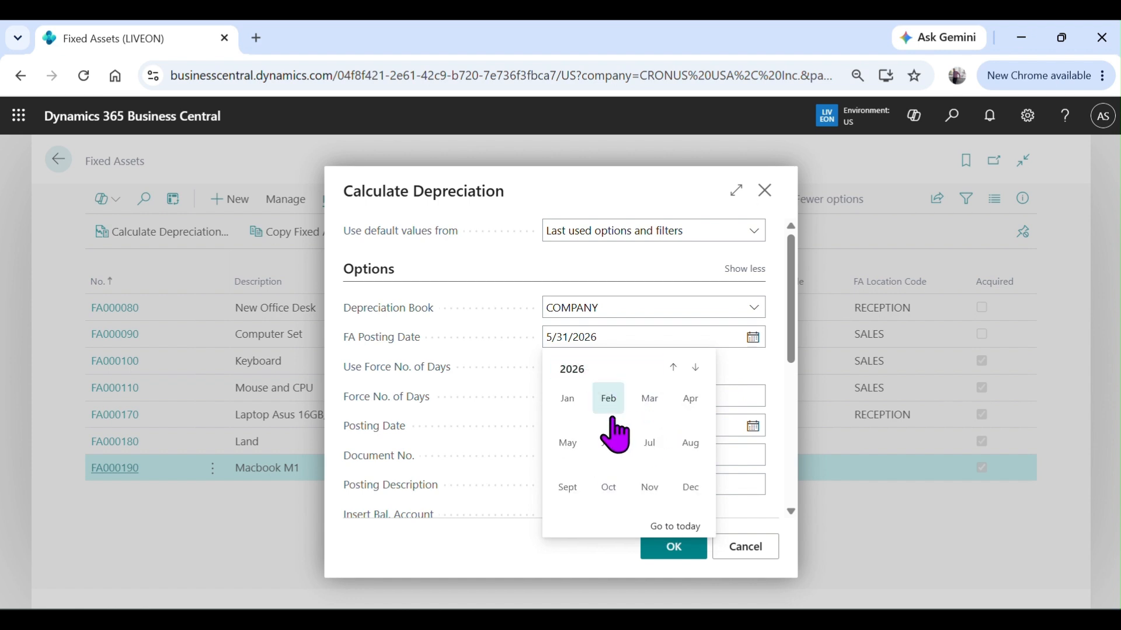
left_click(610, 443)
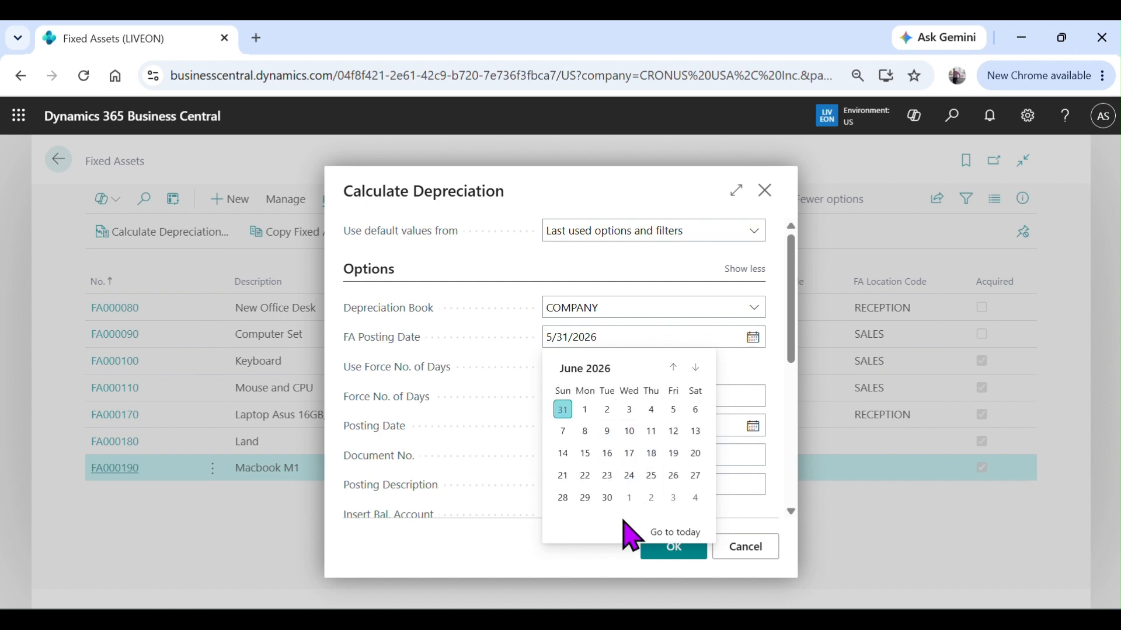
left_click(607, 496)
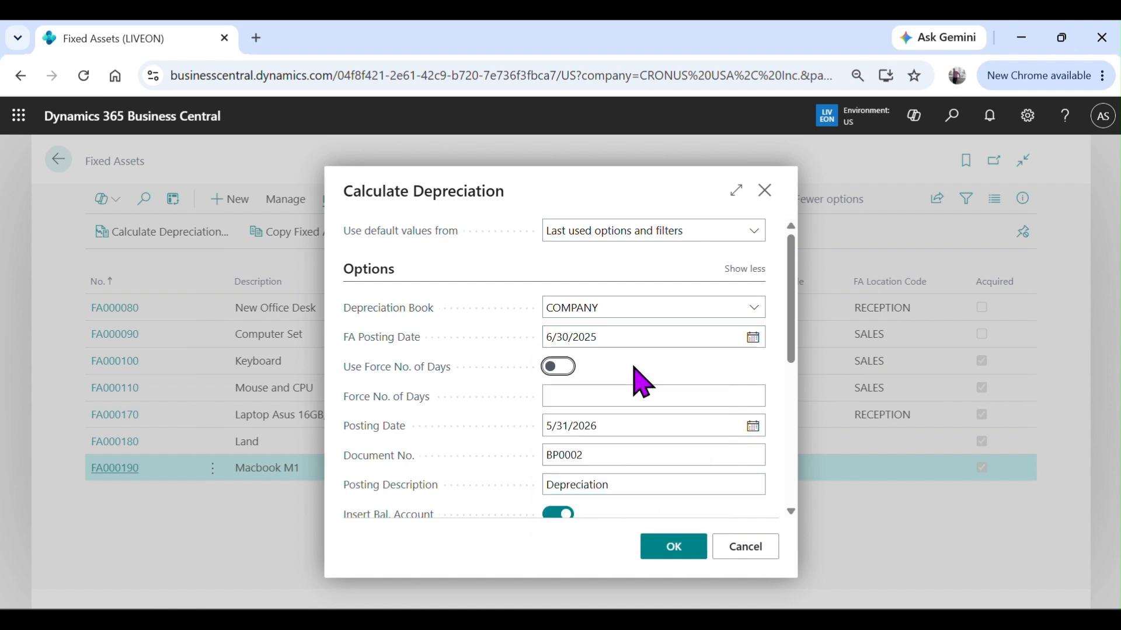
Set the calculation's Posting Date to 6/30/2025 and its posting description to "Depreciation of Macbook".
scroll(660, 359, "down", 2)
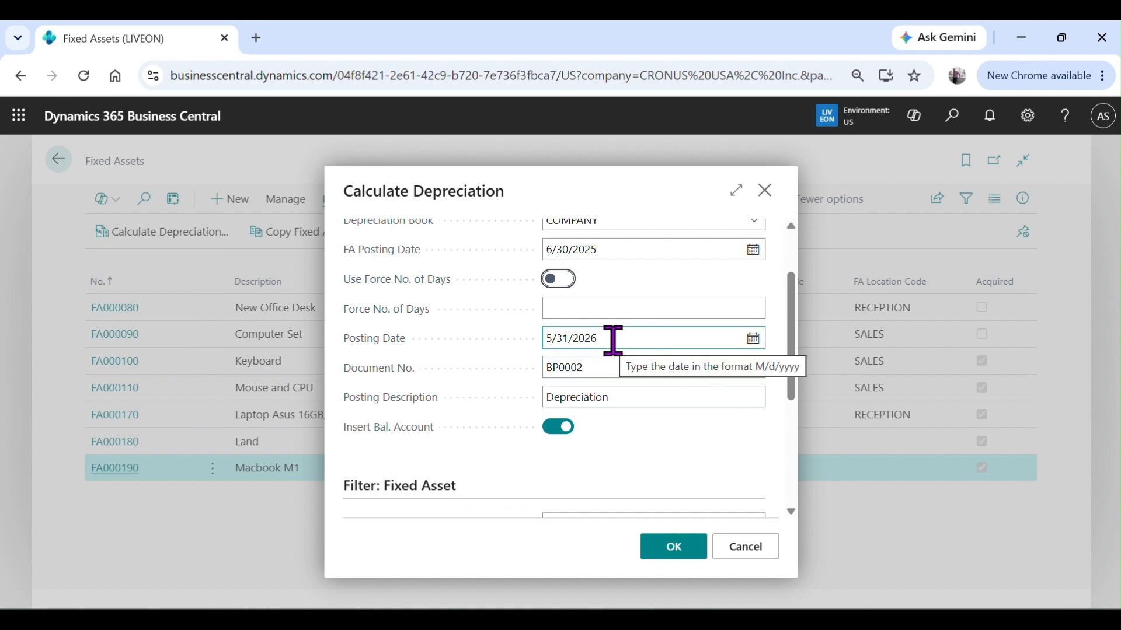
left_click(622, 338)
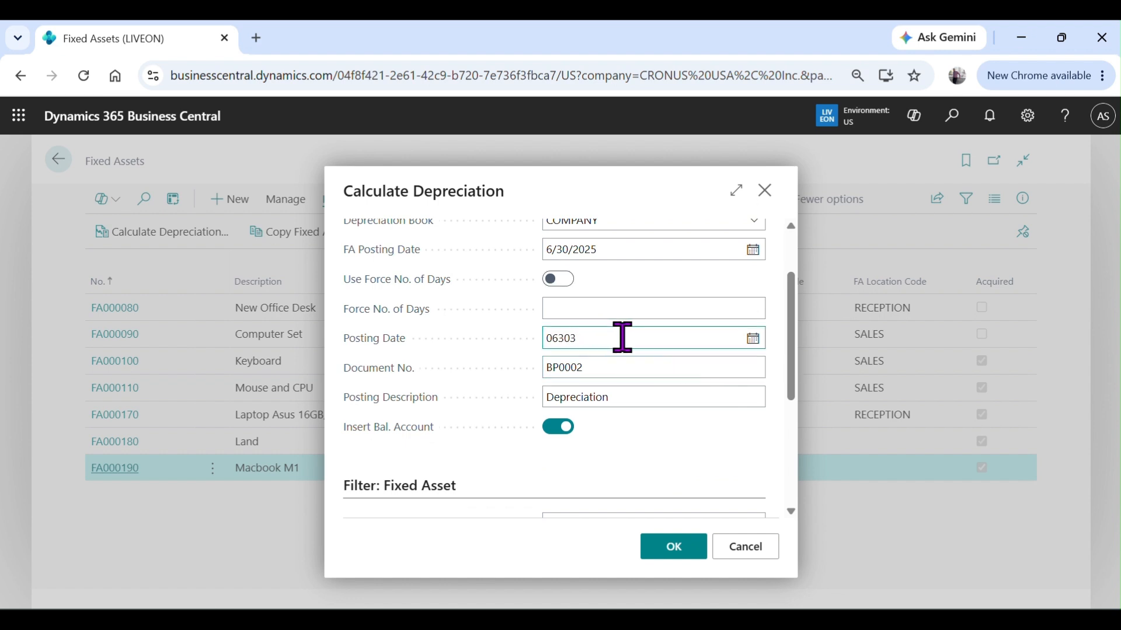
type("06302025")
key("Tab")
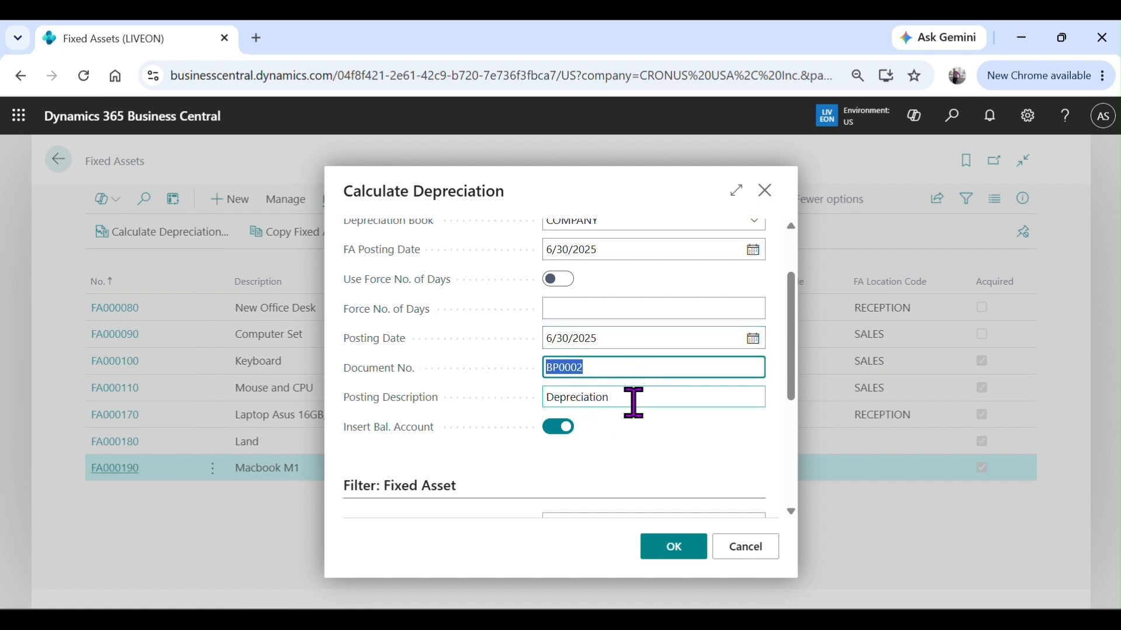
left_click(655, 395)
left_click(656, 395)
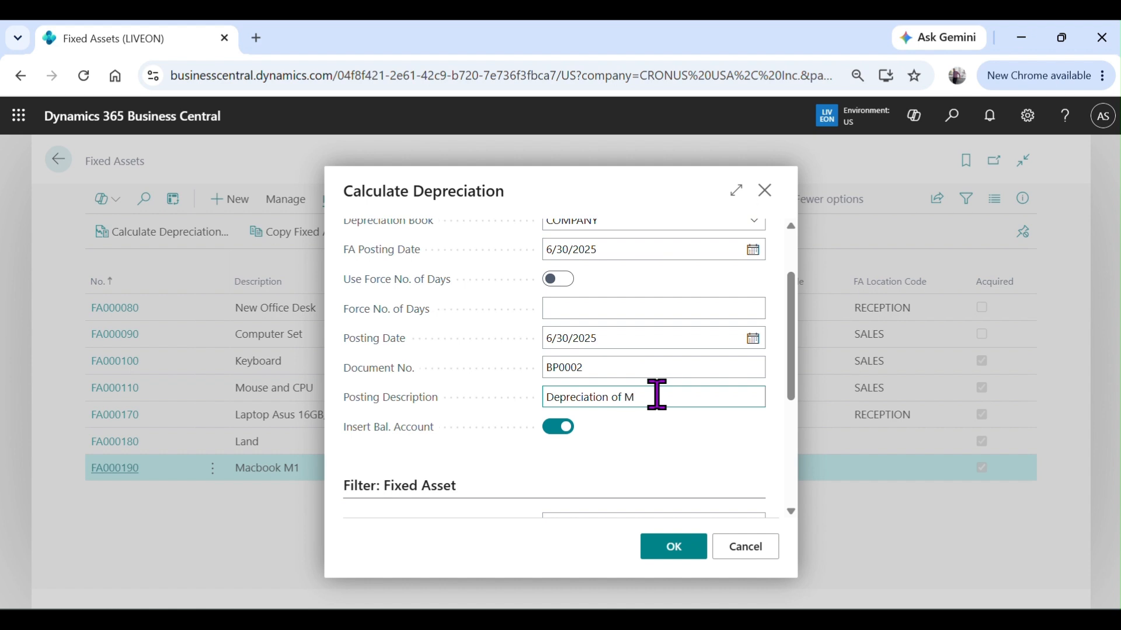
key("Tab")
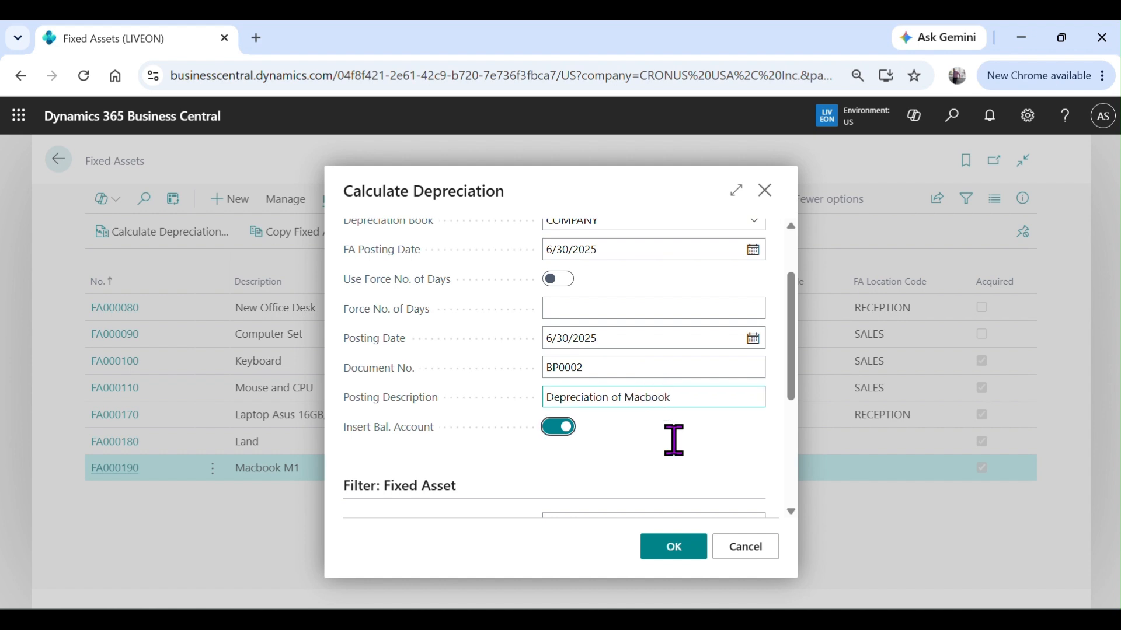
Filter the depreciation calculation to the Macbook M1 fixed asset.
scroll(670, 440, "down", 3)
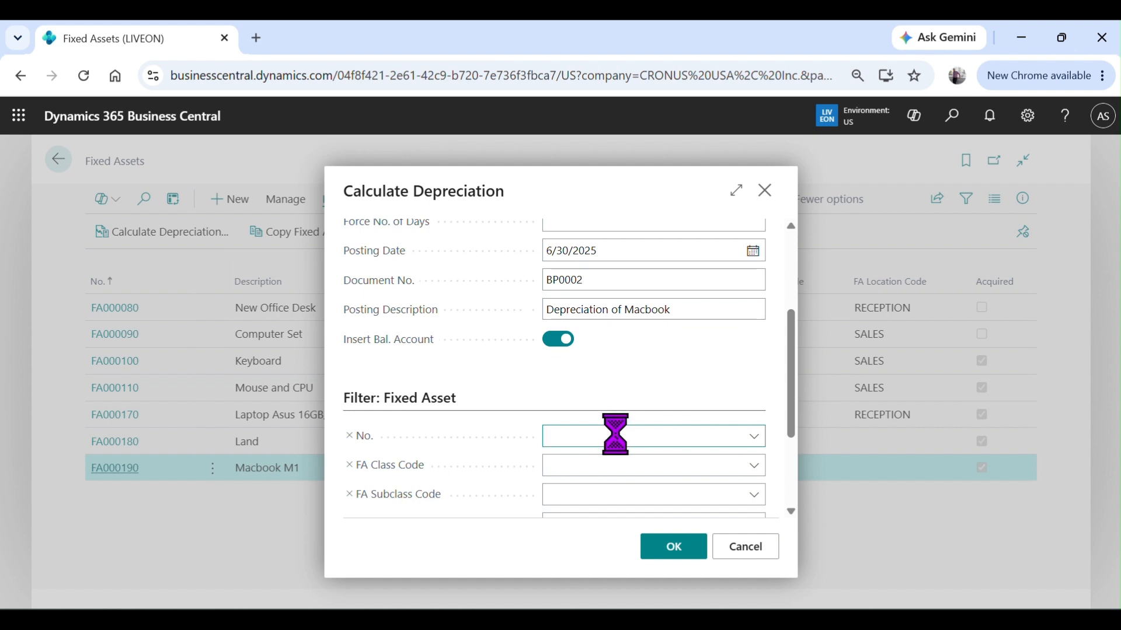
type("mac")
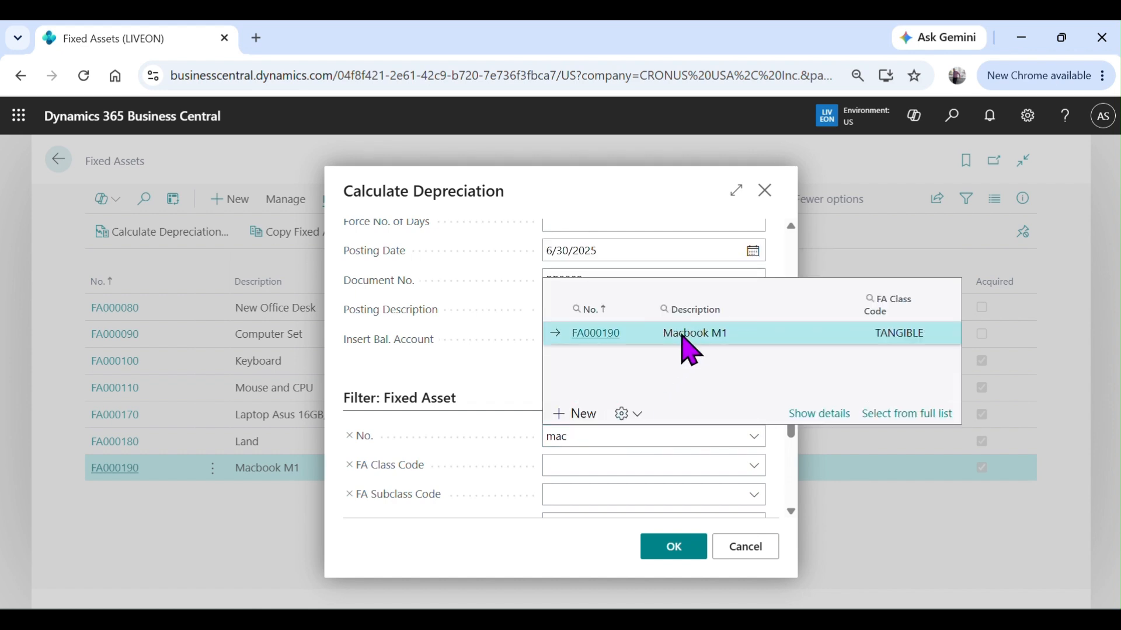
left_click(682, 330)
Review the options, run the depreciation calculation and open the Fixed Asset G/L Journal with the created lines.
scroll(611, 409, "up", 5)
scroll(613, 461, "down", 7)
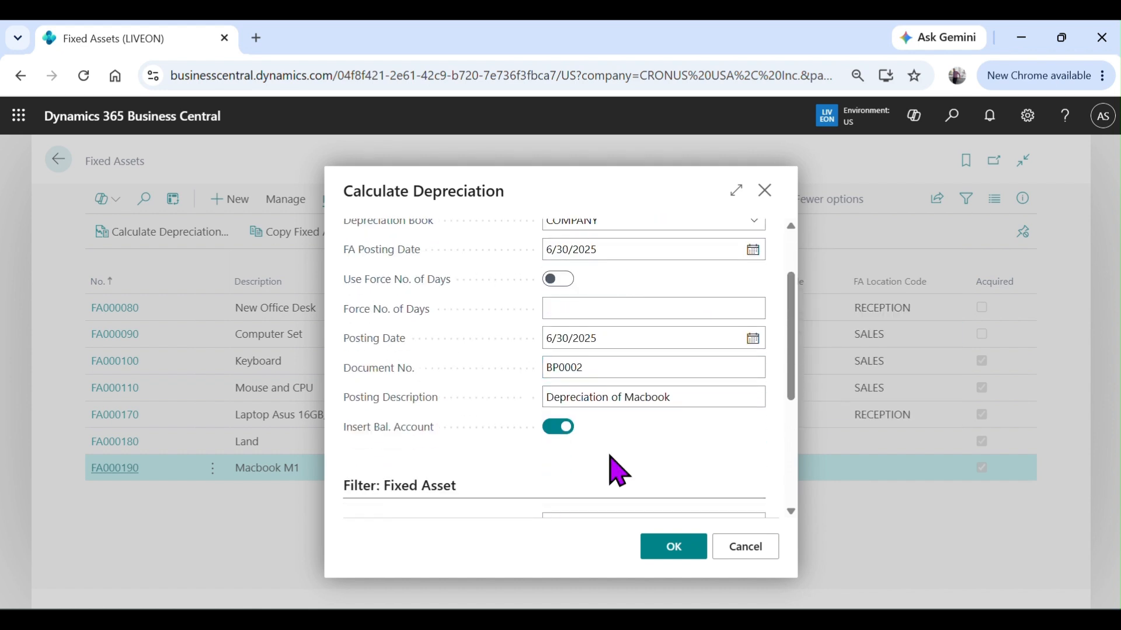
scroll(612, 478, "down", 1)
left_click(674, 549)
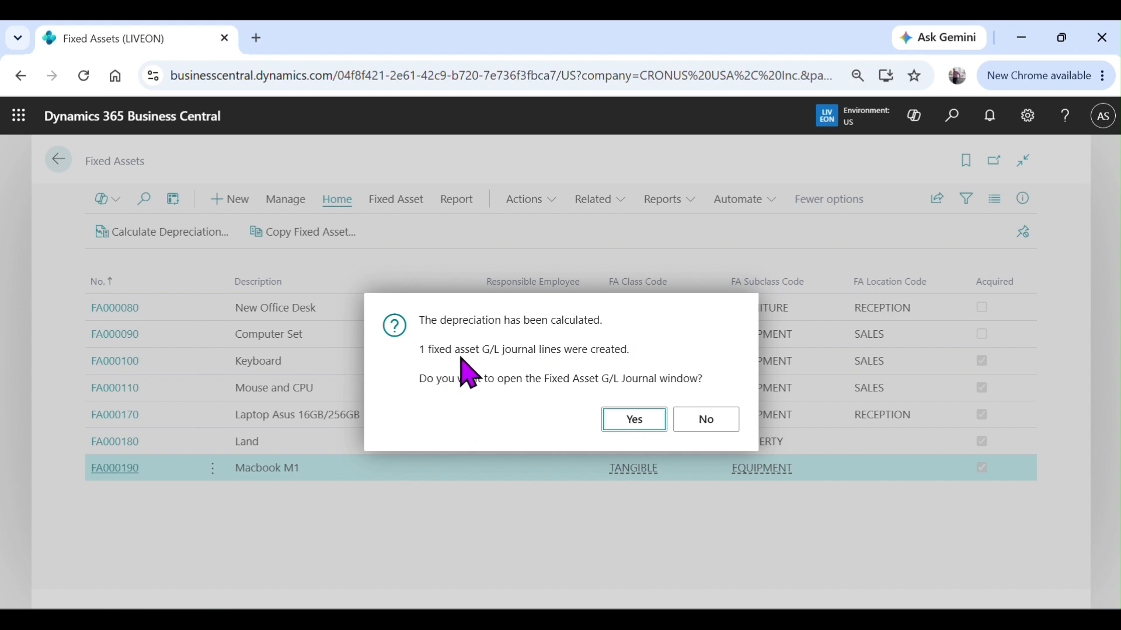
left_click(642, 425)
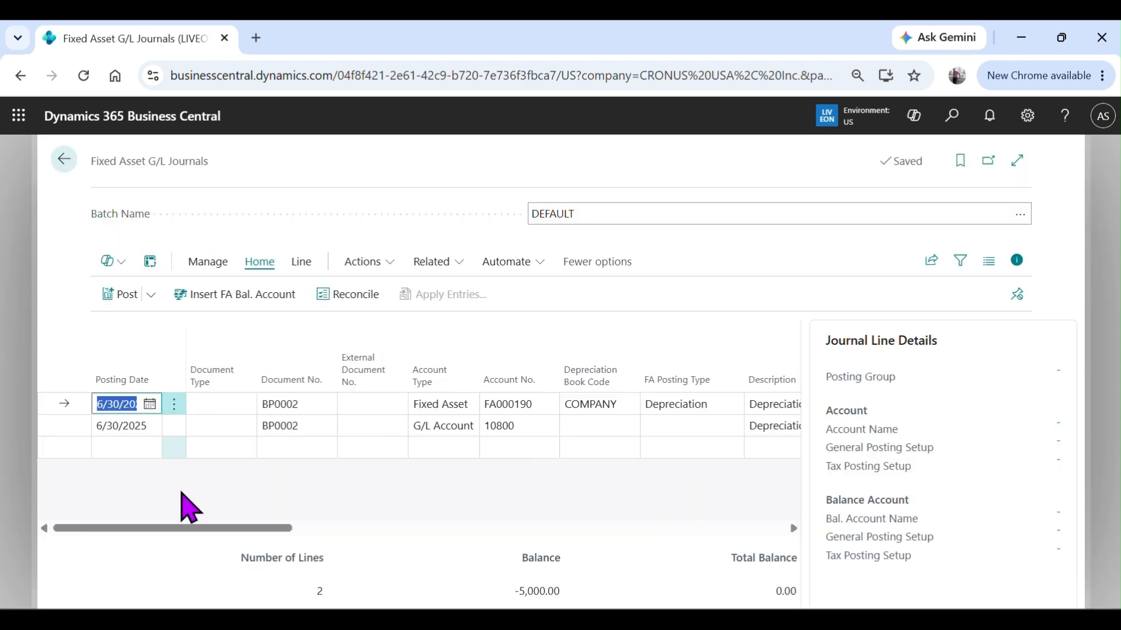
Examine the accounts, descriptions, amounts and number of depreciation days on the Macbook depreciation journal lines.
left_click_drag(196, 528, 486, 527)
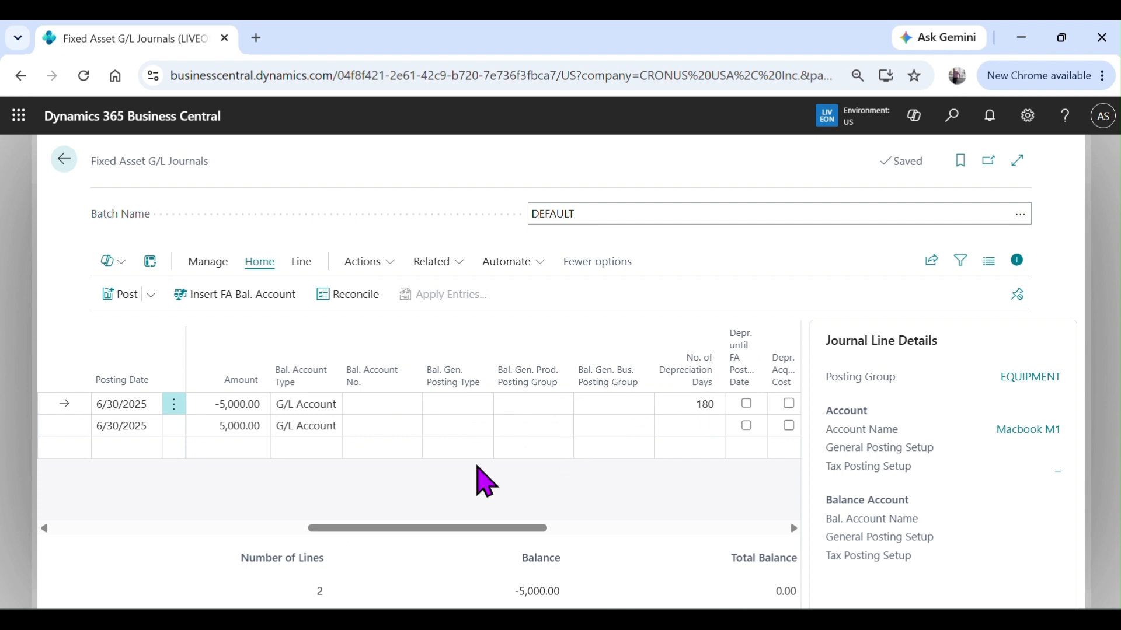
left_click_drag(412, 527, 219, 533)
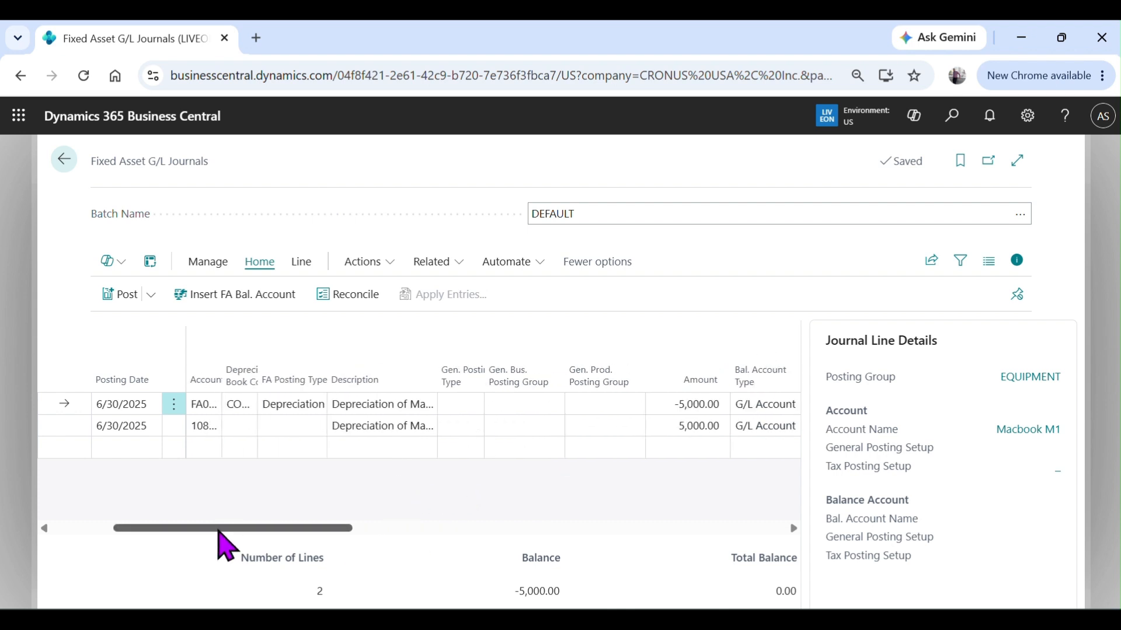
left_click(302, 264)
left_click(260, 267)
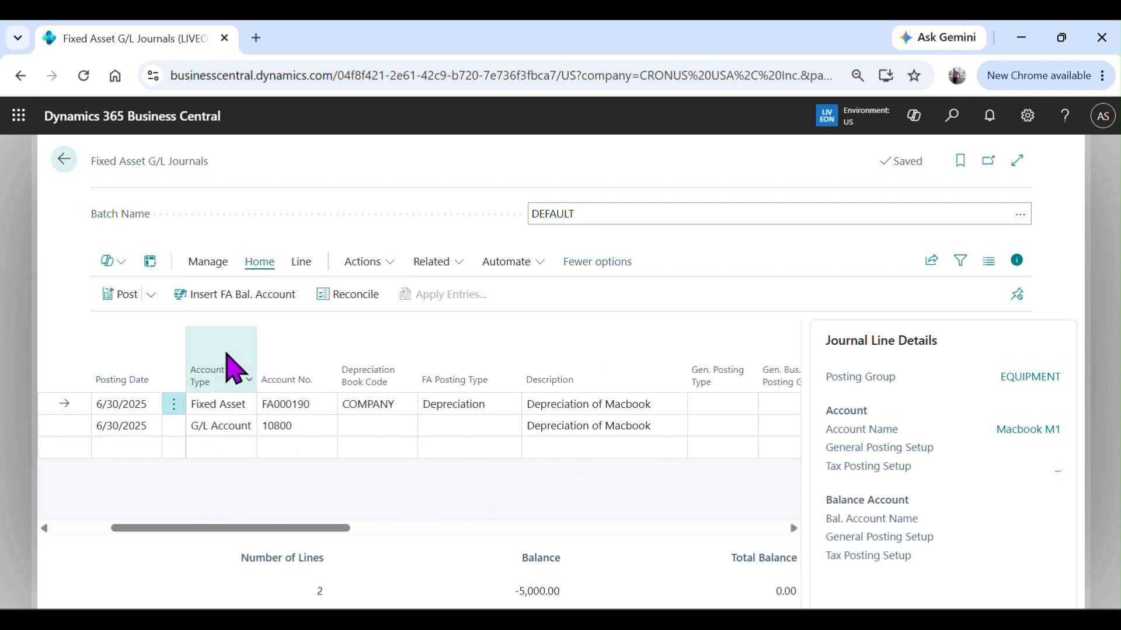
Open the Macbook M1 card from its journal line and examine its acquisition cost, depreciation method, dates and book value.
left_click(331, 407)
left_click(331, 406)
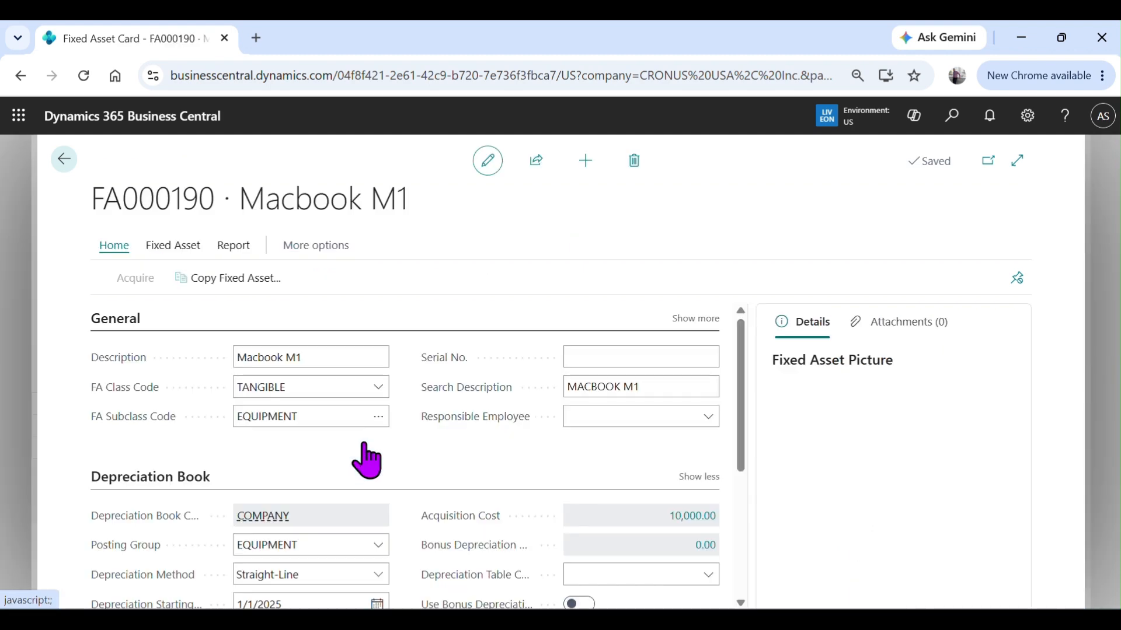
scroll(403, 483, "down", 4)
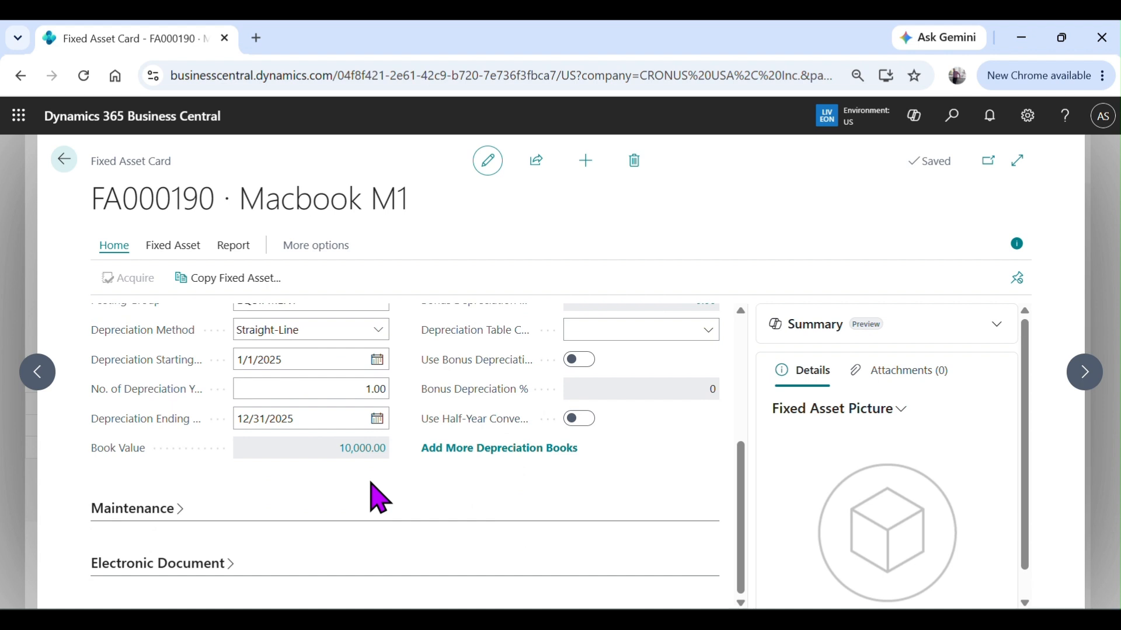
scroll(380, 499, "up", 3)
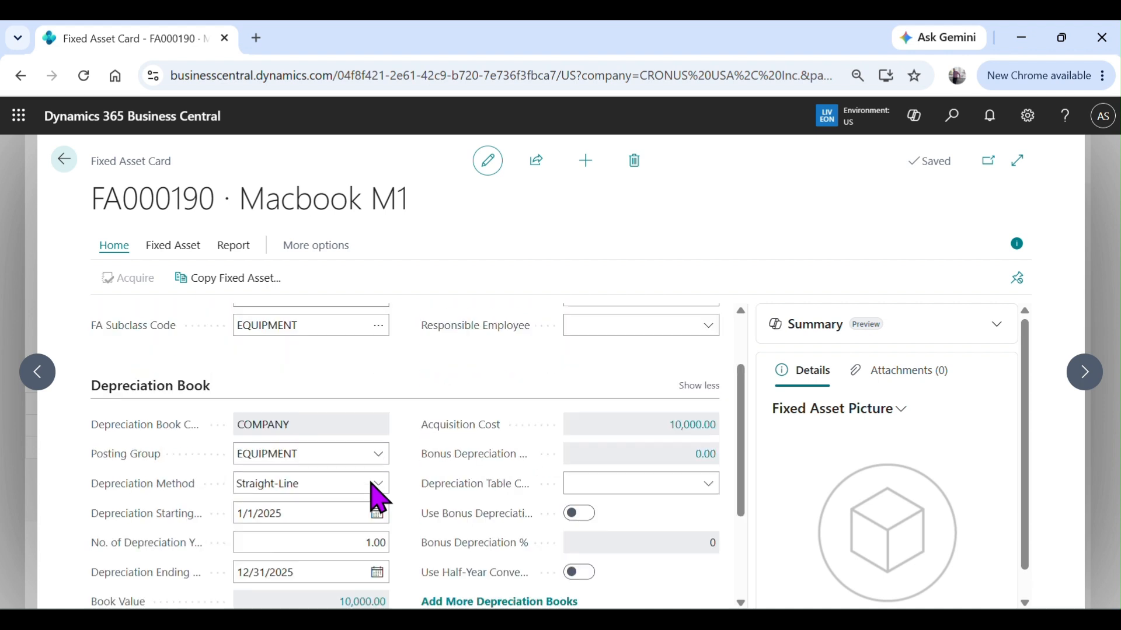
Return from the Macbook M1 card to the Fixed Asset G/L Journal and post its depreciation lines.
left_click(66, 164)
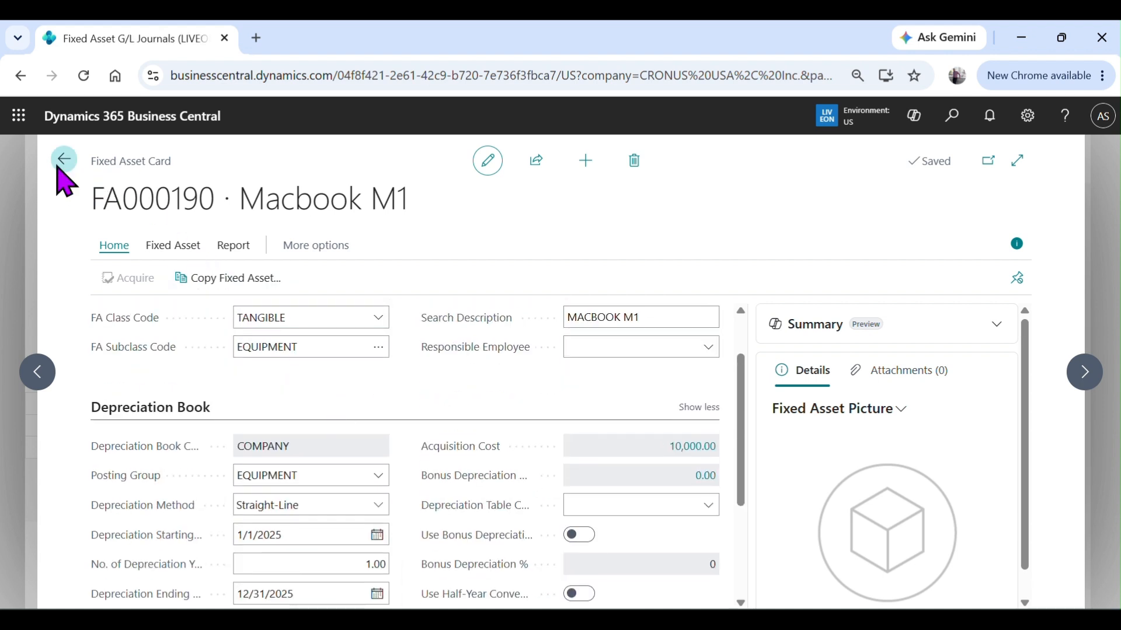
left_click(120, 294)
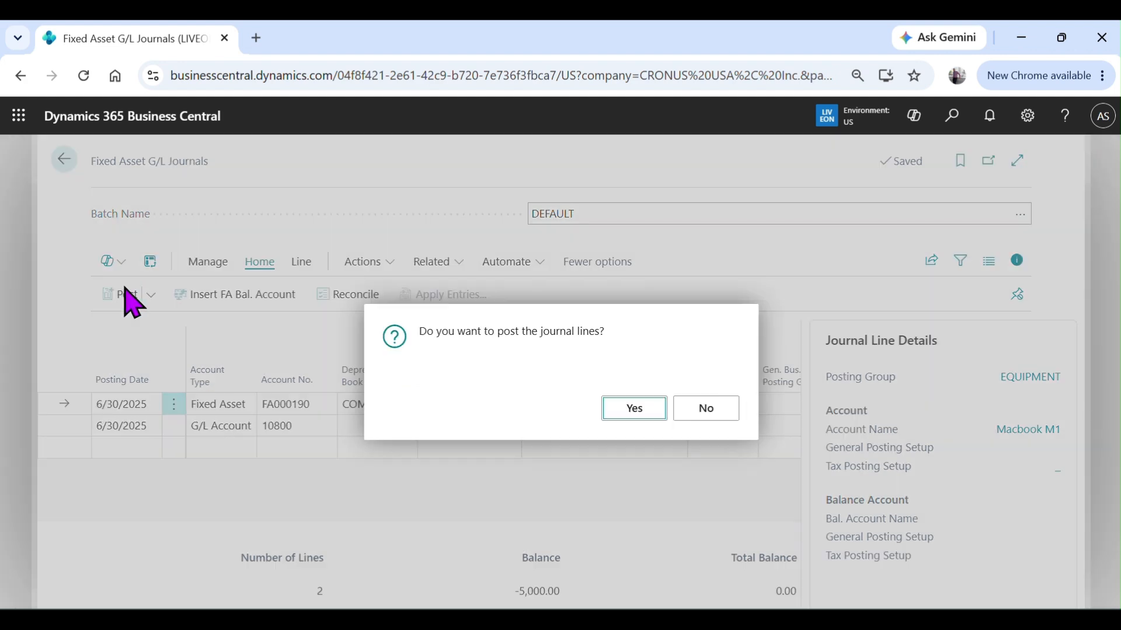
left_click(633, 408)
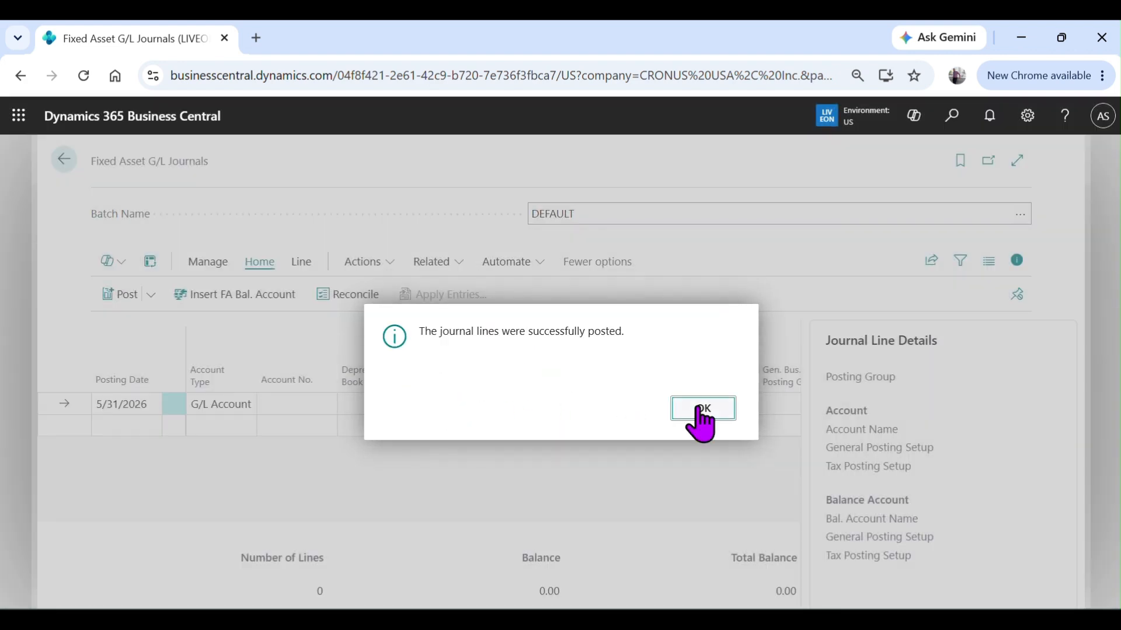
left_click(702, 411)
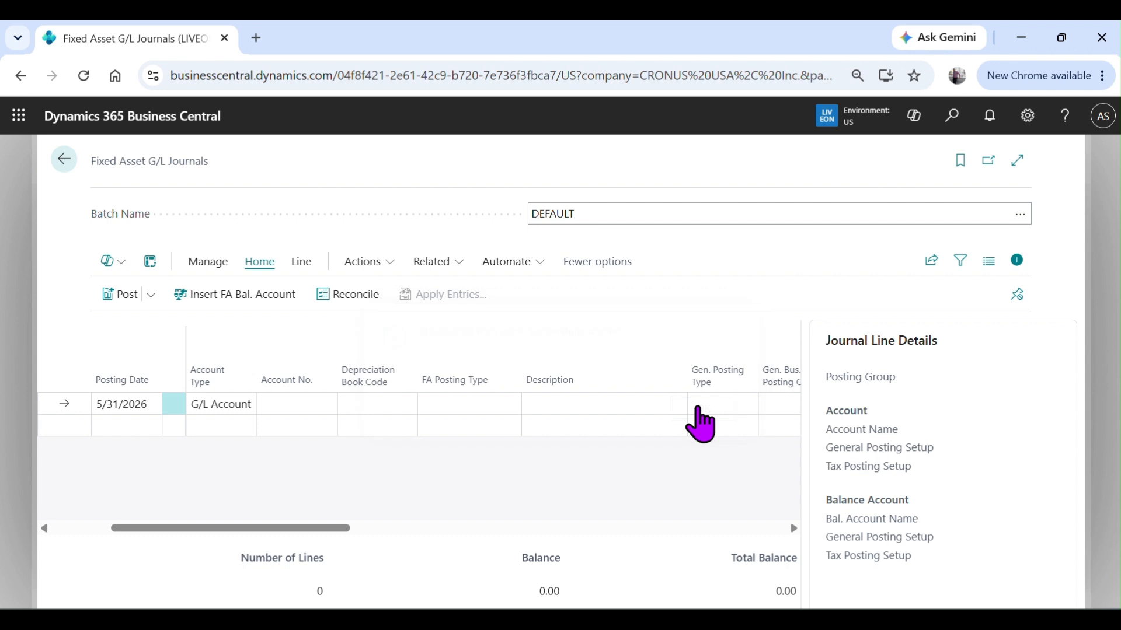
Open the Macbook M1 card from the Fixed Assets list, examine the ledger entries behind its book value, and return to the list.
left_click(62, 162)
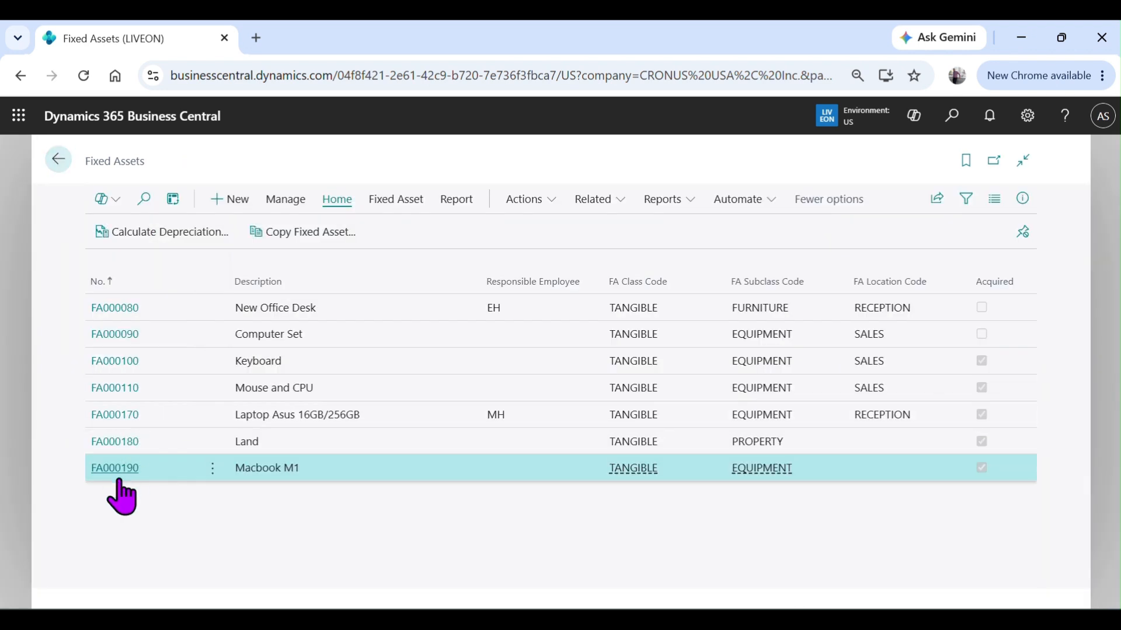
left_click(113, 467)
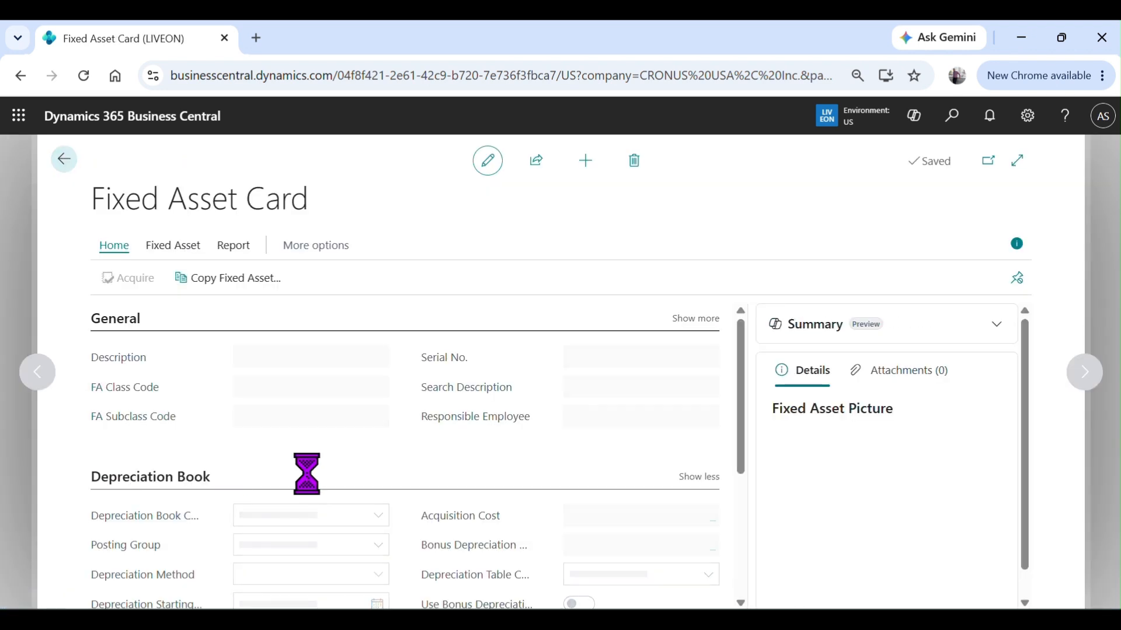
scroll(479, 467, "down", 3)
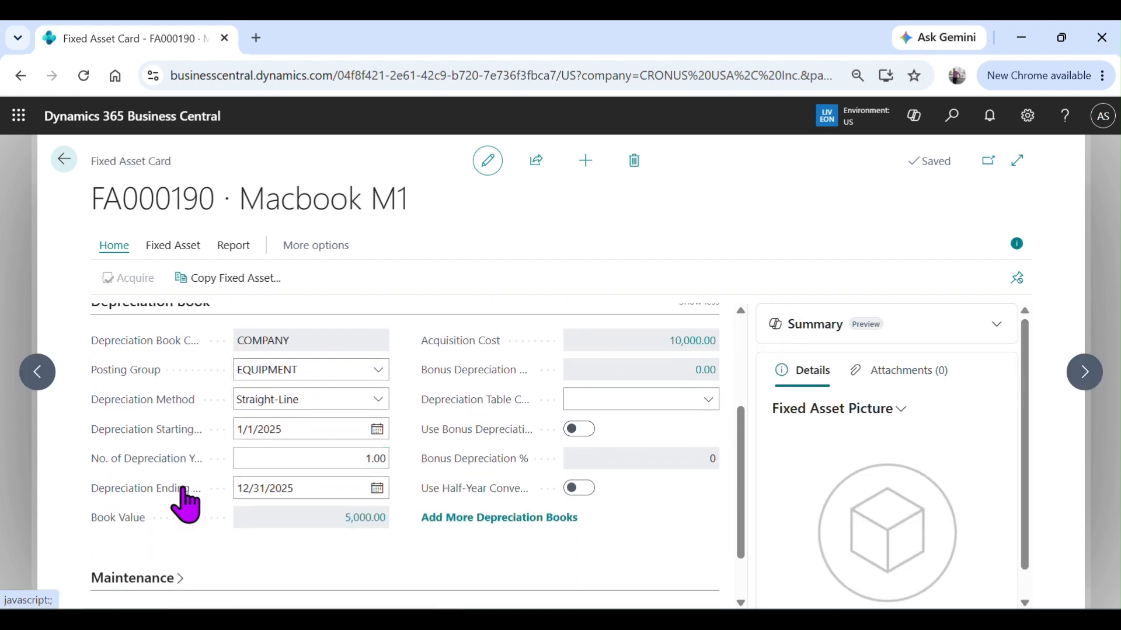
left_click(366, 520)
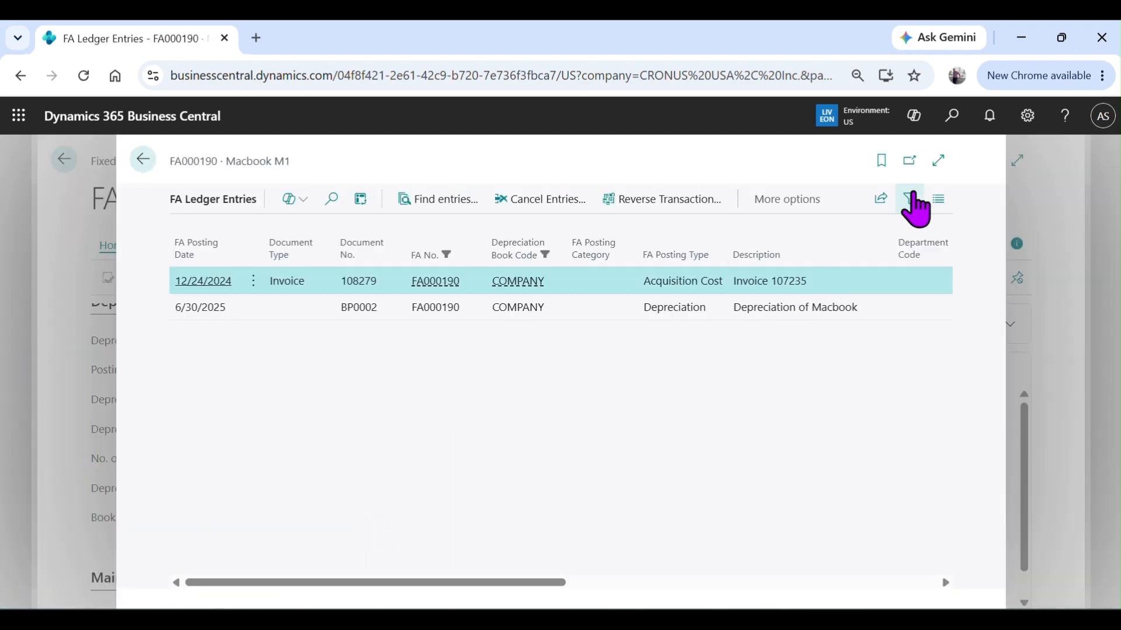
left_click(936, 162)
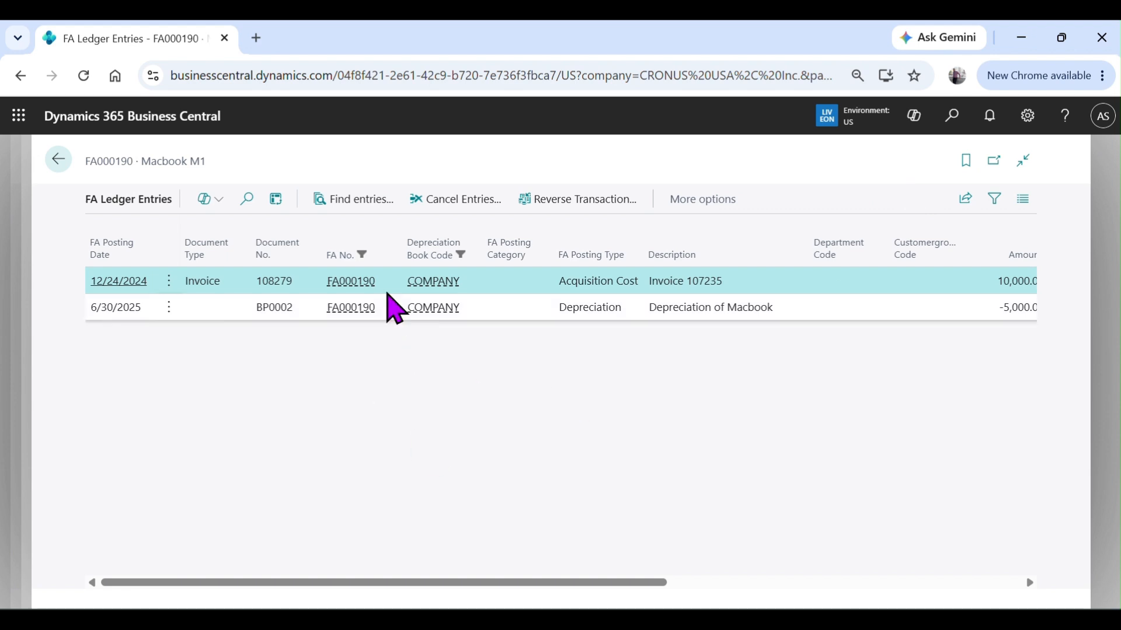
left_click_drag(573, 584, 730, 583)
left_click(800, 308)
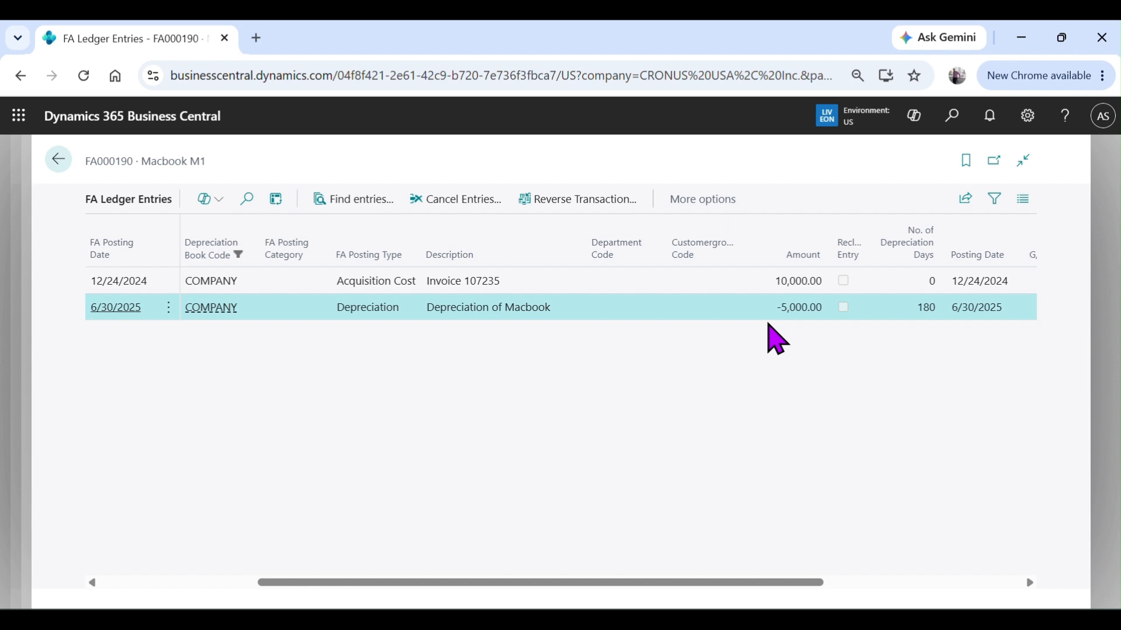
left_click(59, 160)
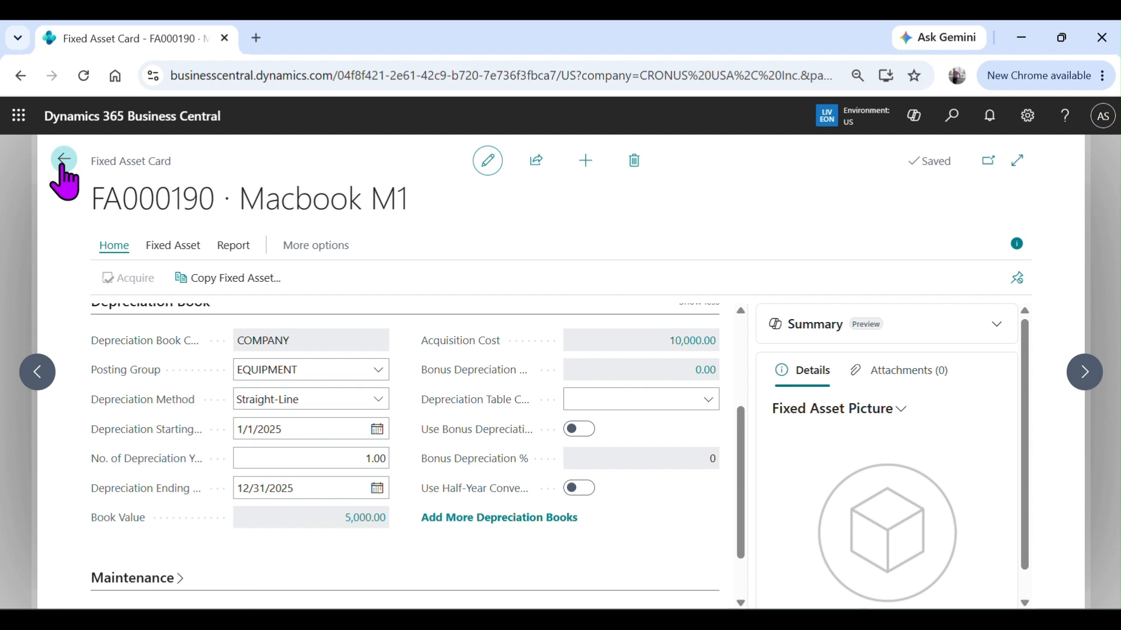
left_click(65, 163)
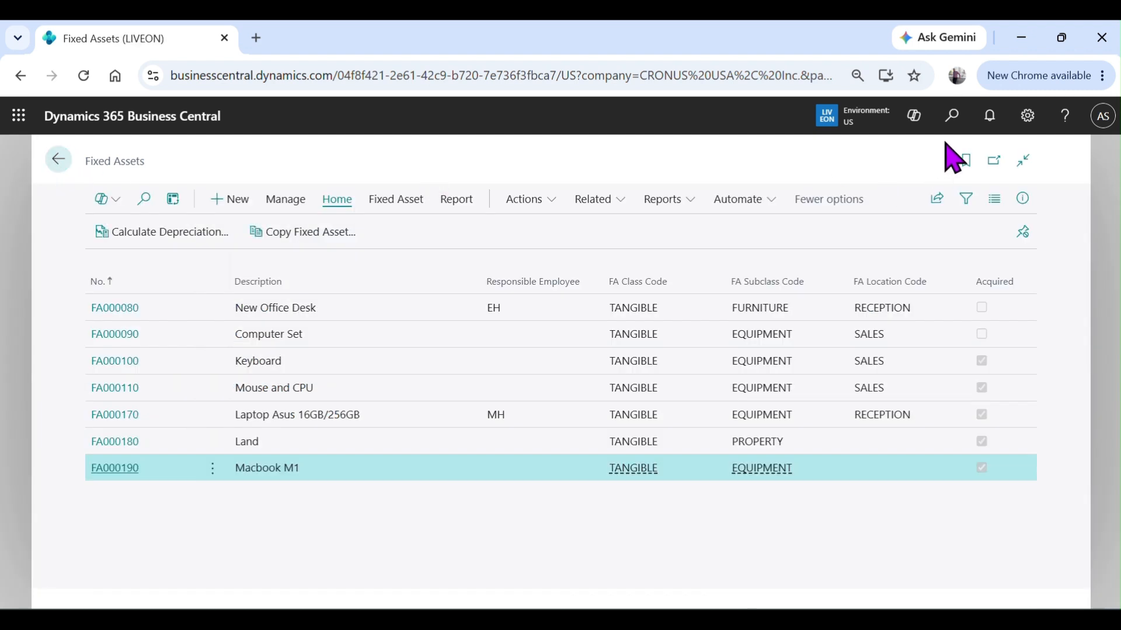
Search for "fix ass g/l" and open the Fixed Asset G/L Journals page.
left_click(954, 133)
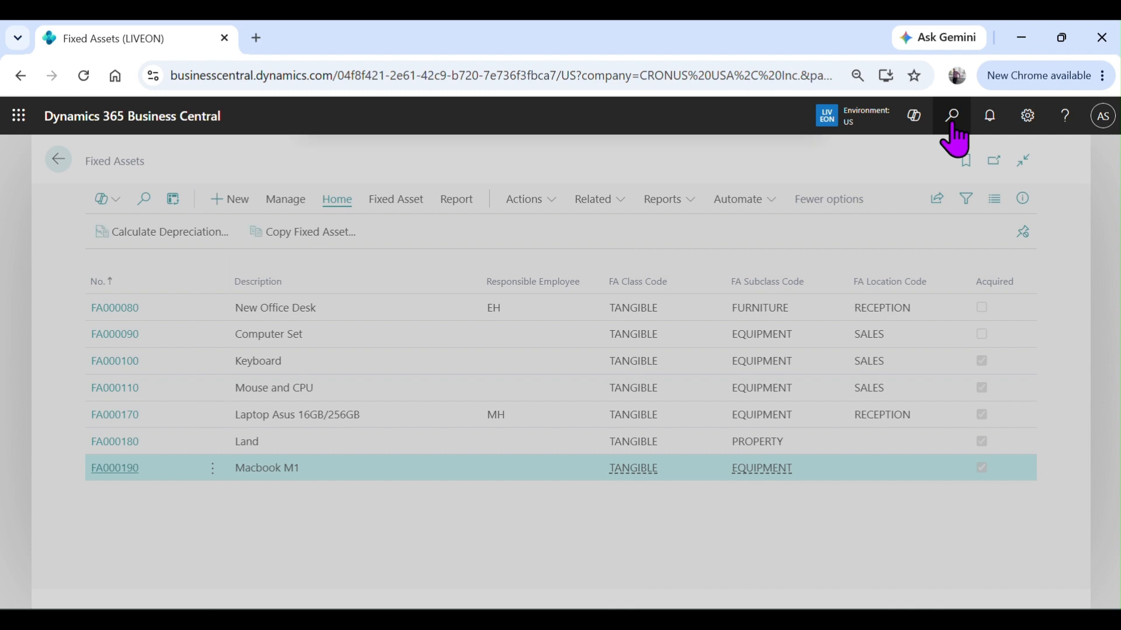
type("g/")
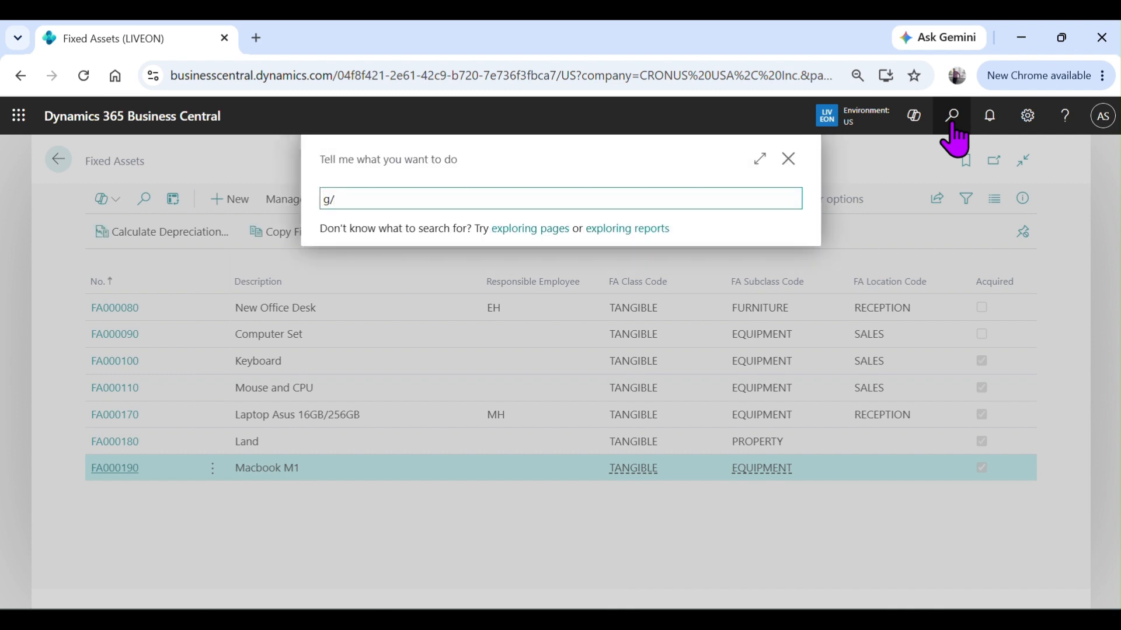
type("lfix ass g/l")
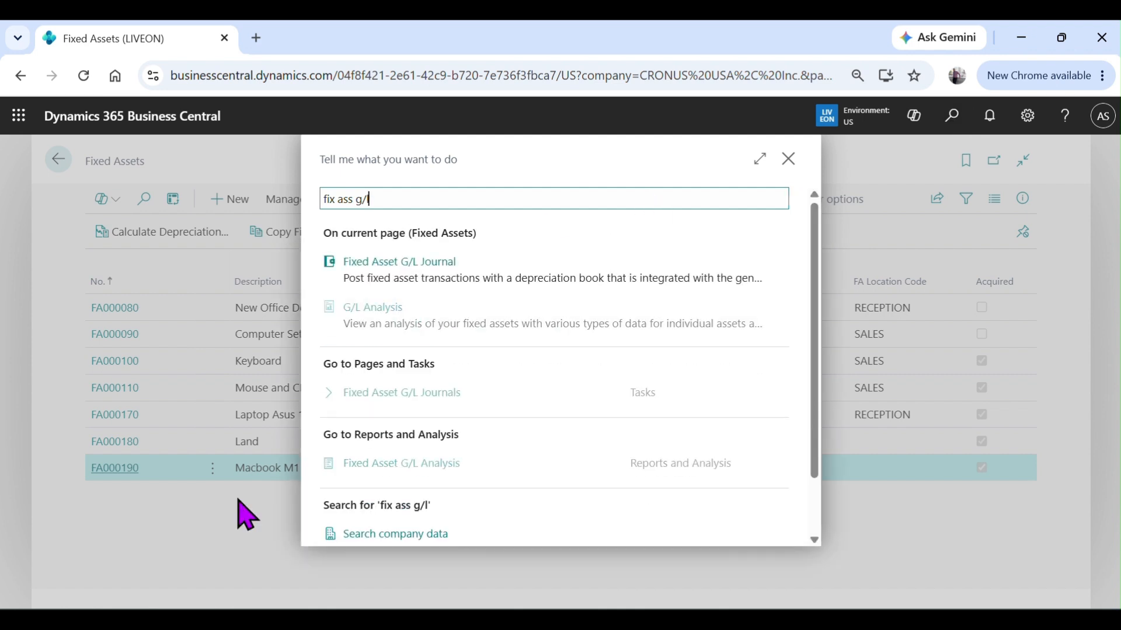
left_click(436, 391)
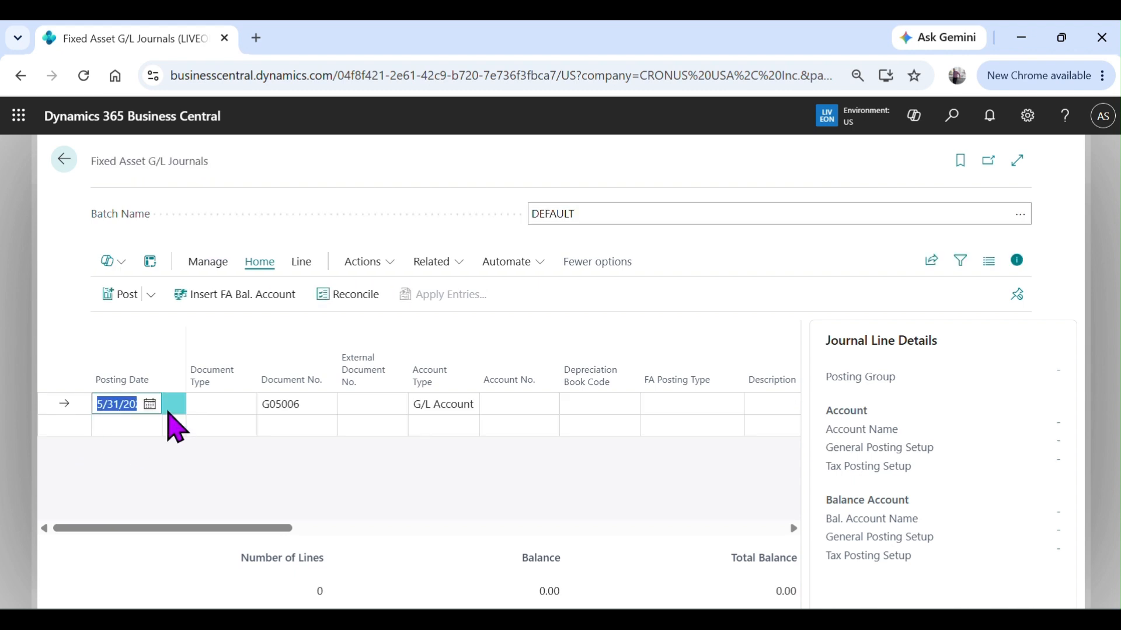
Set the new journal line's posting date to 7/15/2025 and its account type to Fixed Asset.
type("07")
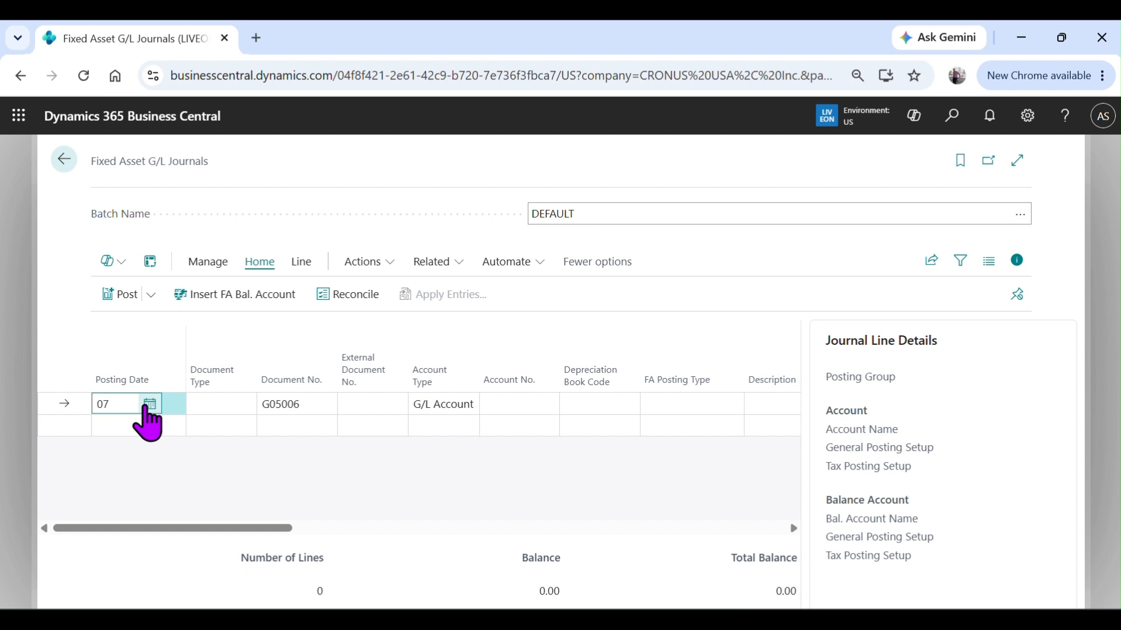
type("152025")
key("Tab")
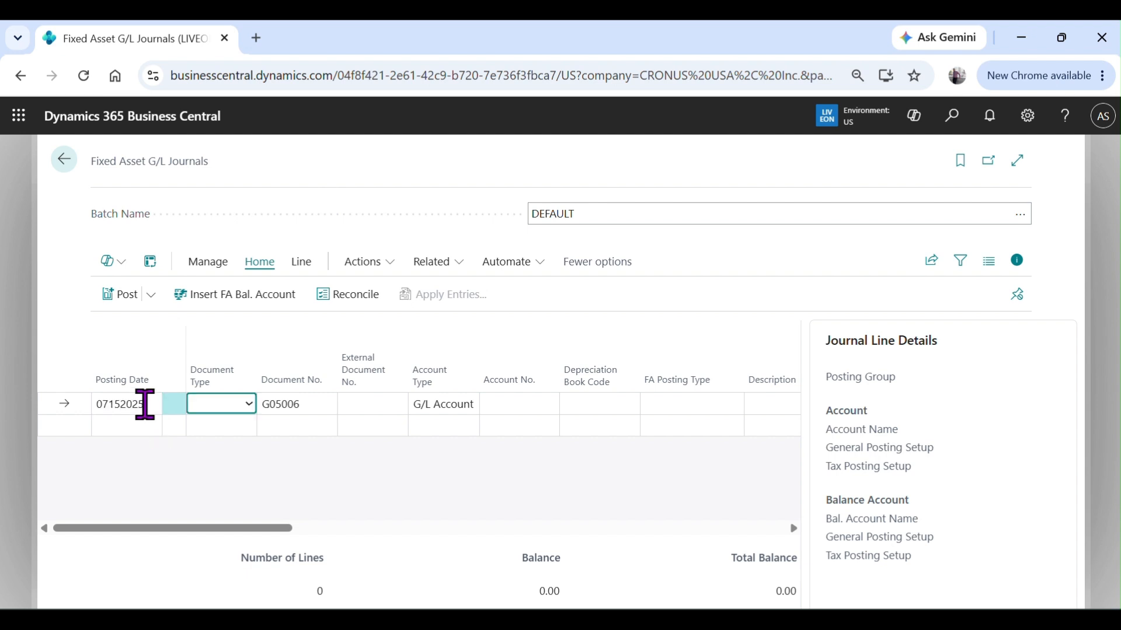
key("Tab")
key("Tab")
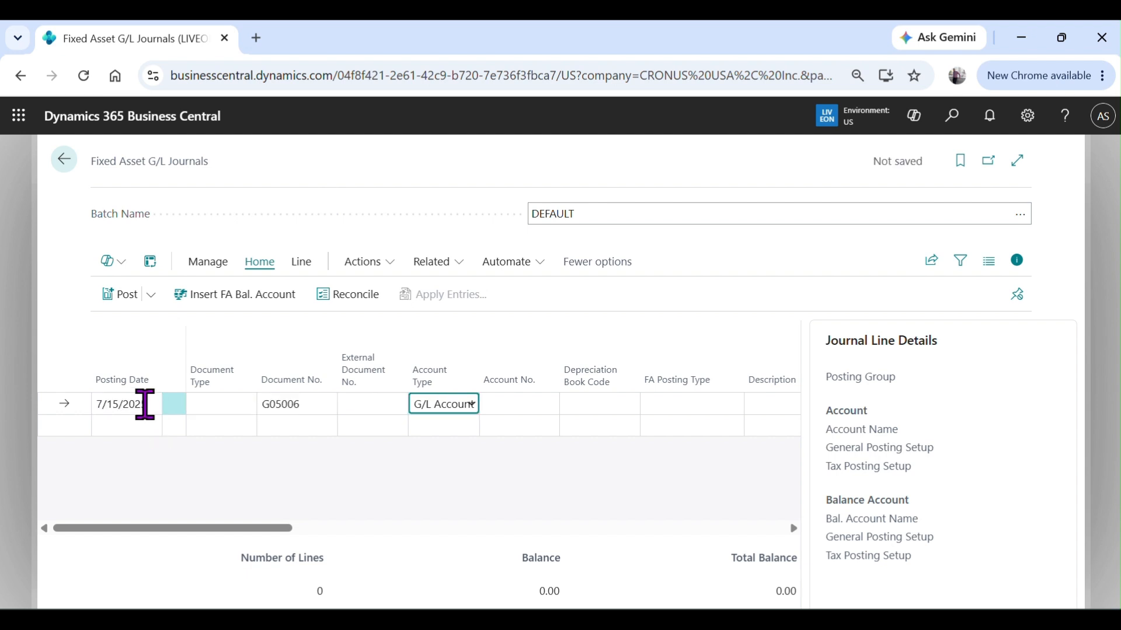
key("f")
key("Tab")
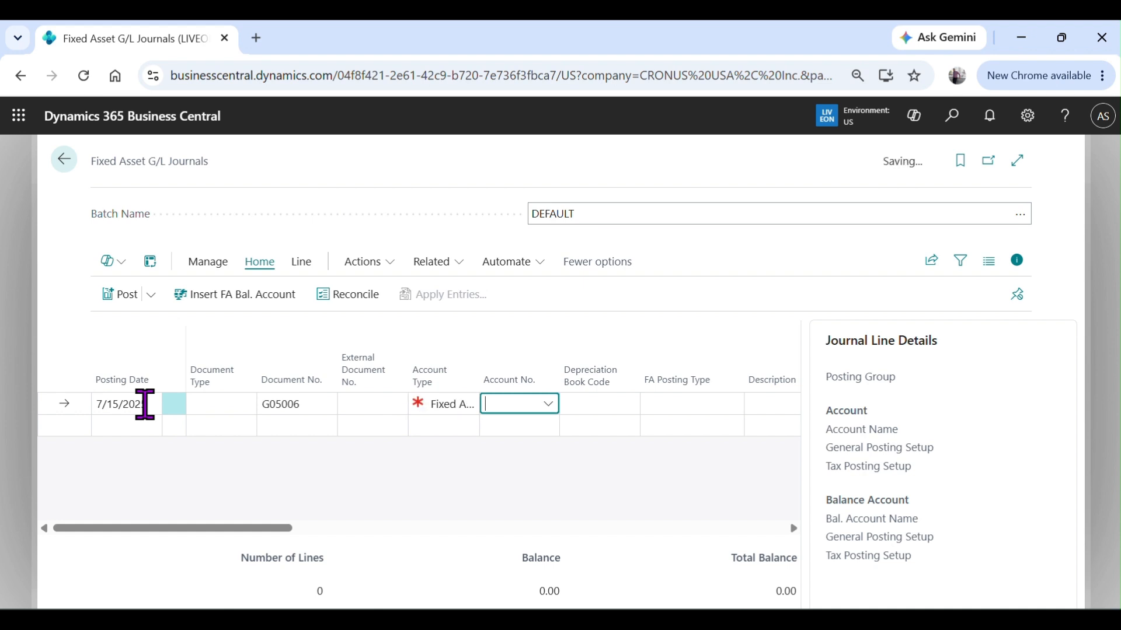
Assign Macbook M1 (FA000190) as the journal line's account and set its FA posting type to Write-Down.
type("mach")
key("BackSpace")
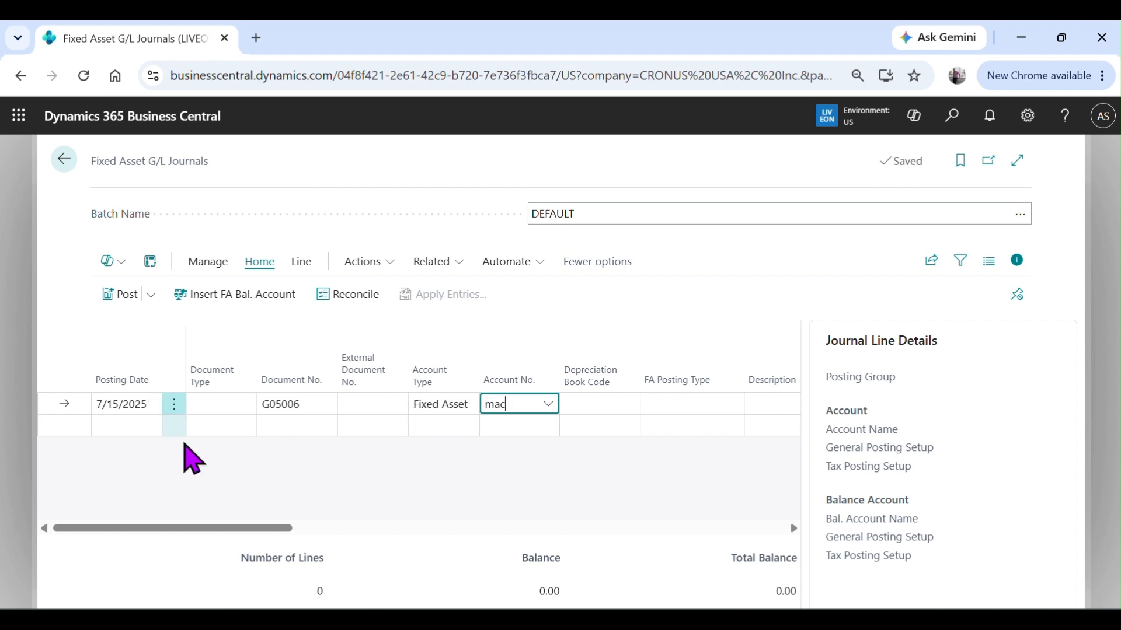
key("Tab")
key("Tab")
key("Tab")
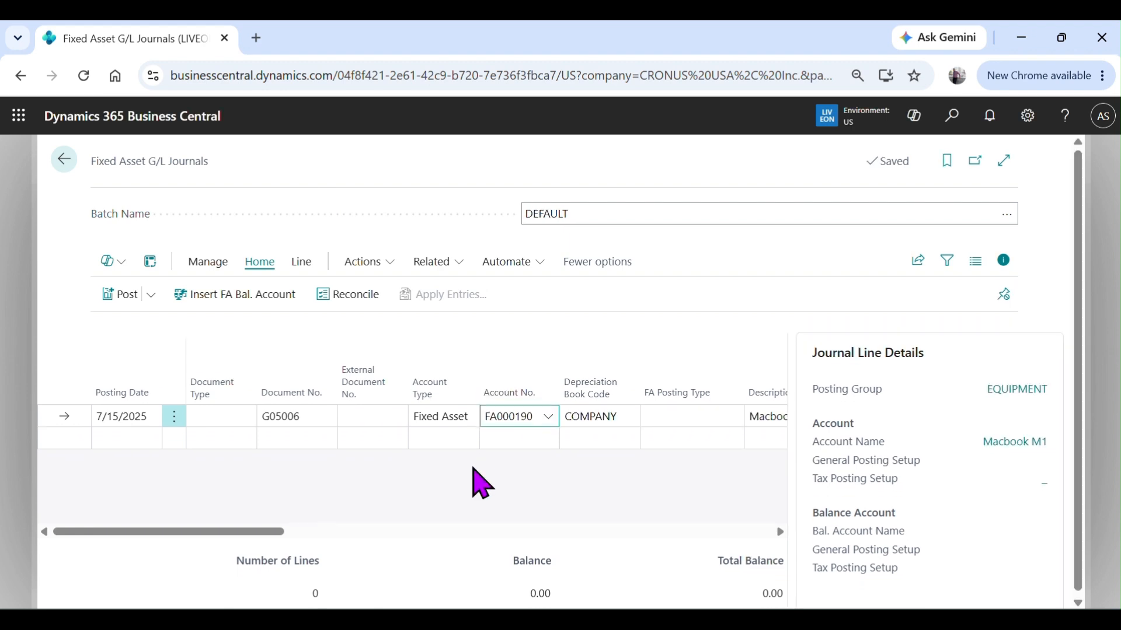
key("shift+Tab")
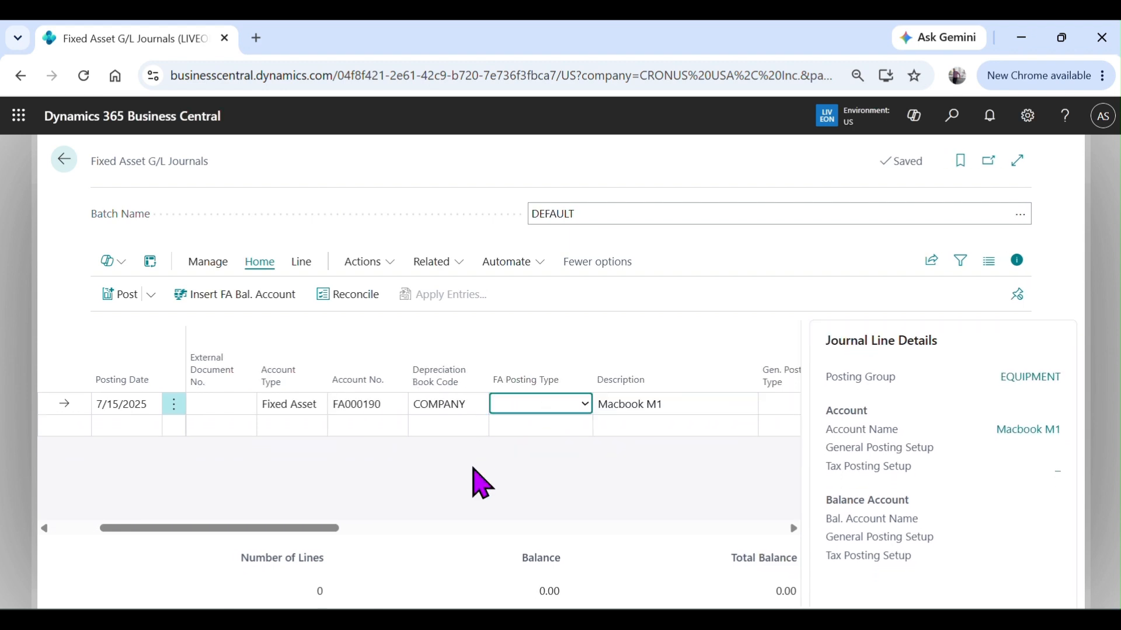
key("w")
key("Tab")
key("Tab")
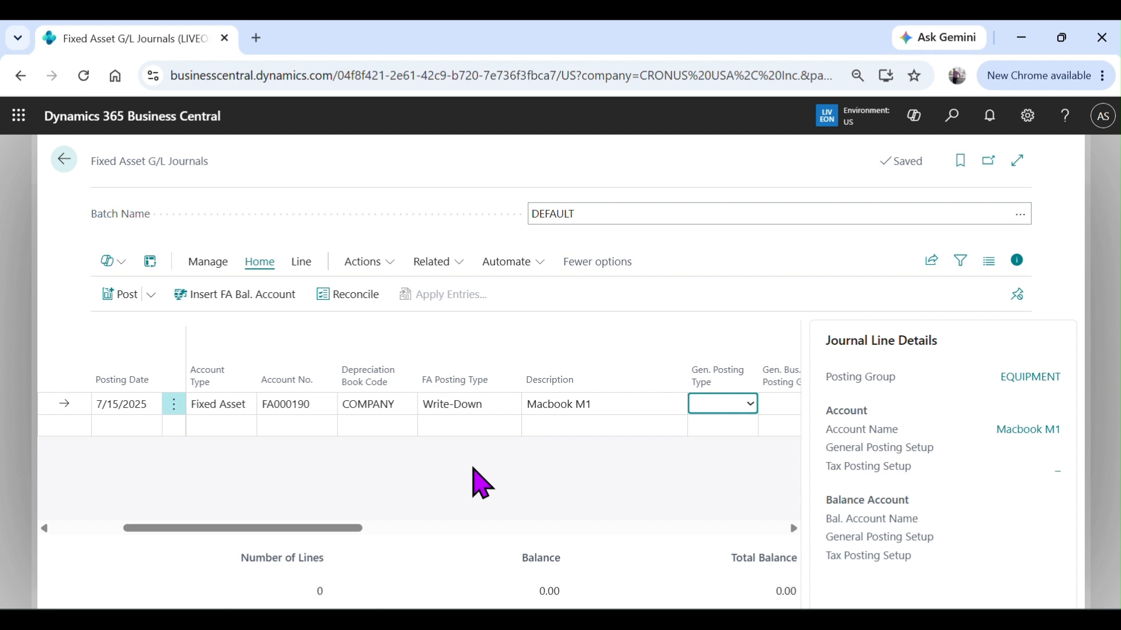
Enter an amount of -2,000 on the write-down line and set its balancing account number to 61600.
key("Tab")
key("Tab")
key("Tab")
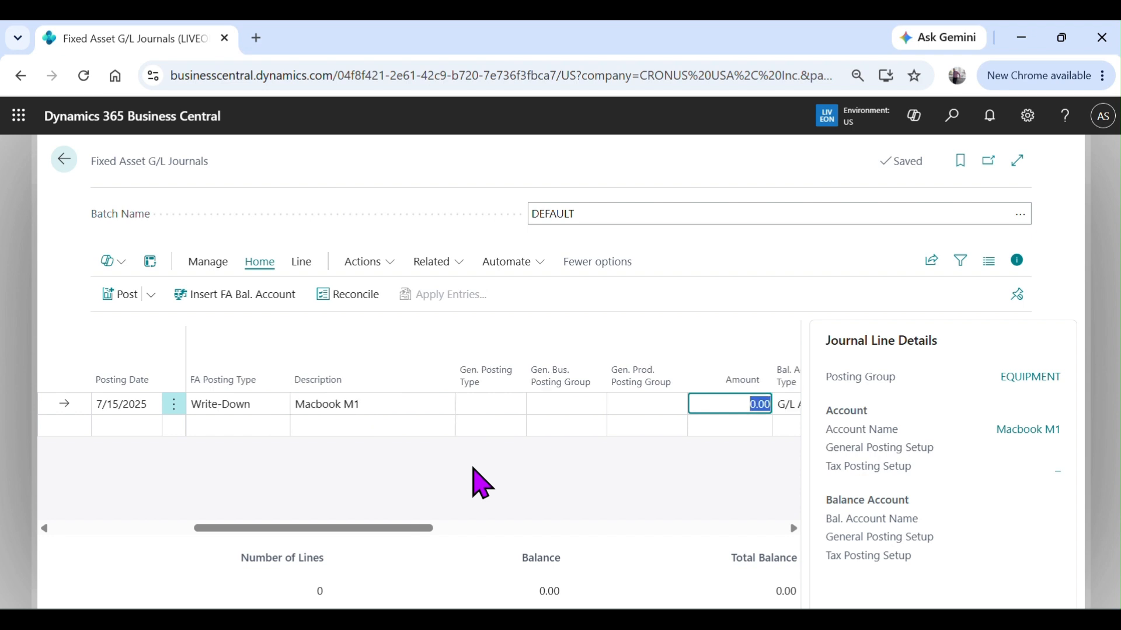
type("-")
type("2,000")
key("Tab")
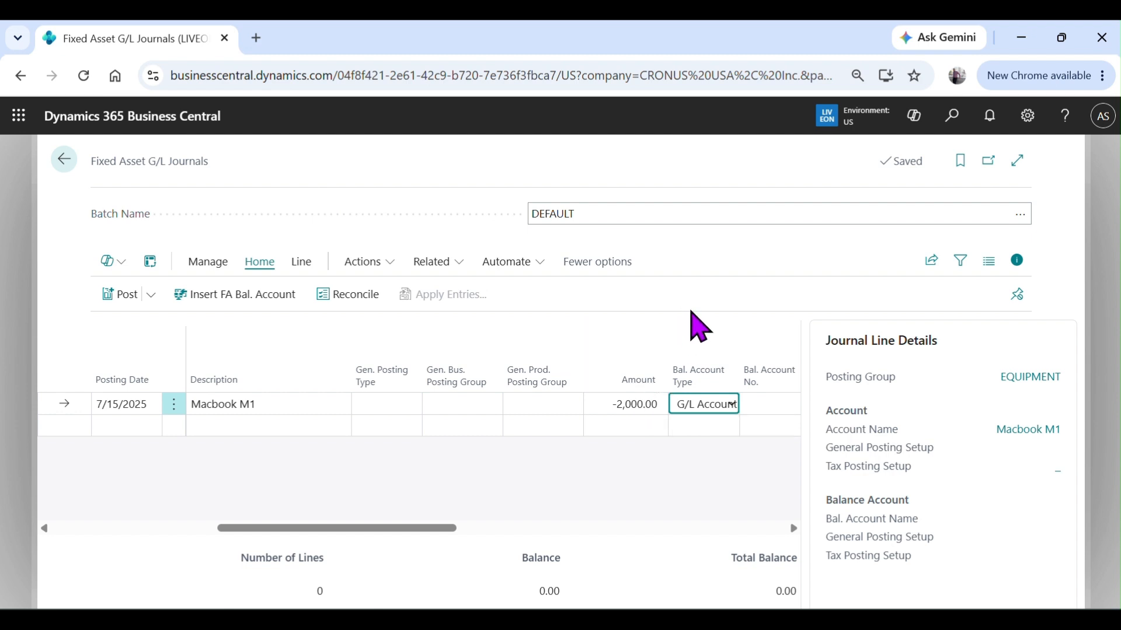
key("Tab")
type("61")
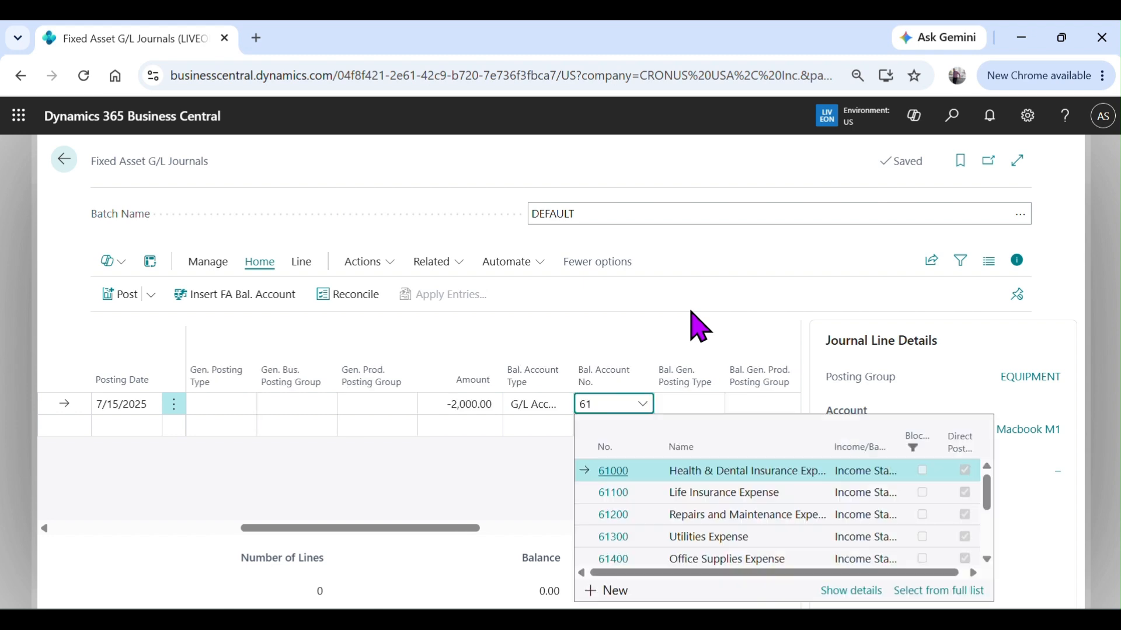
type("600")
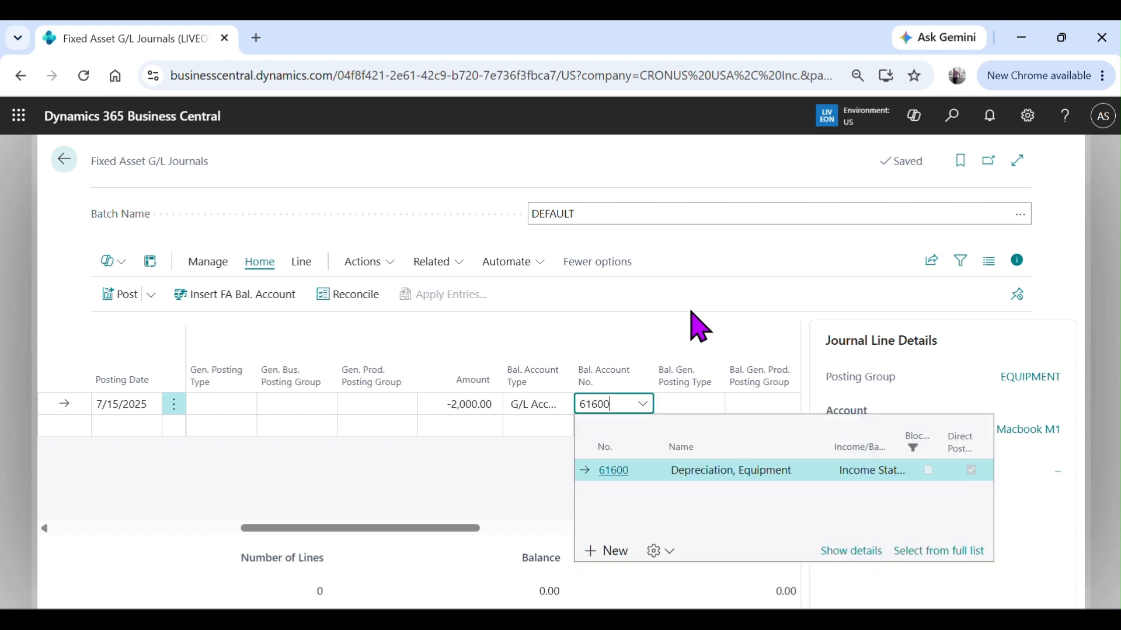
key("Tab")
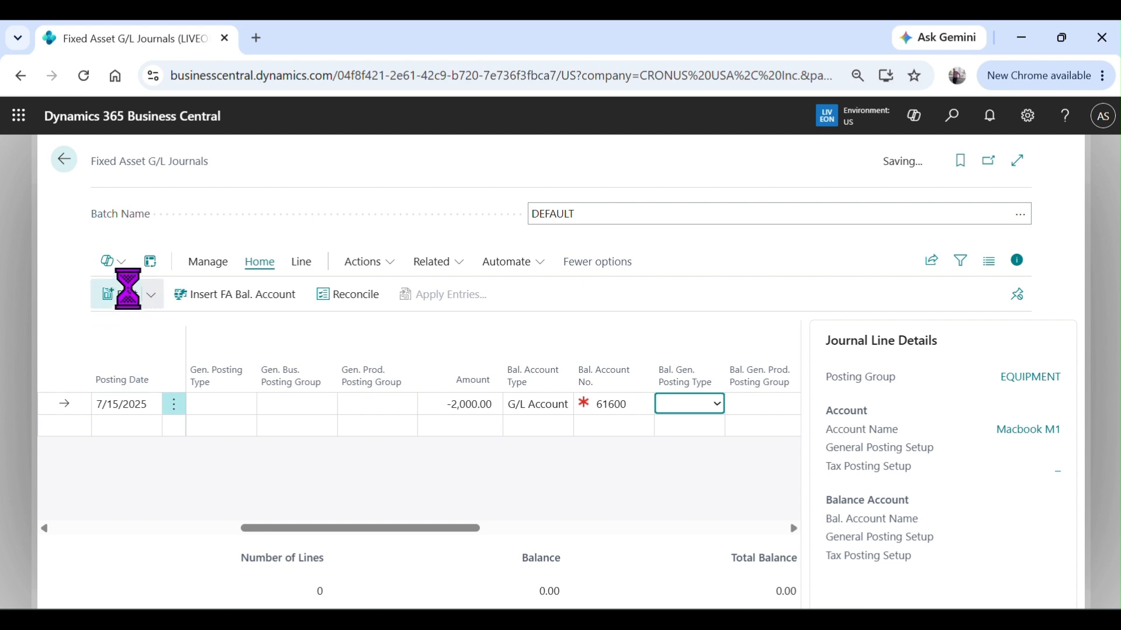
Post the Macbook M1 write-down journal line.
left_click(121, 295)
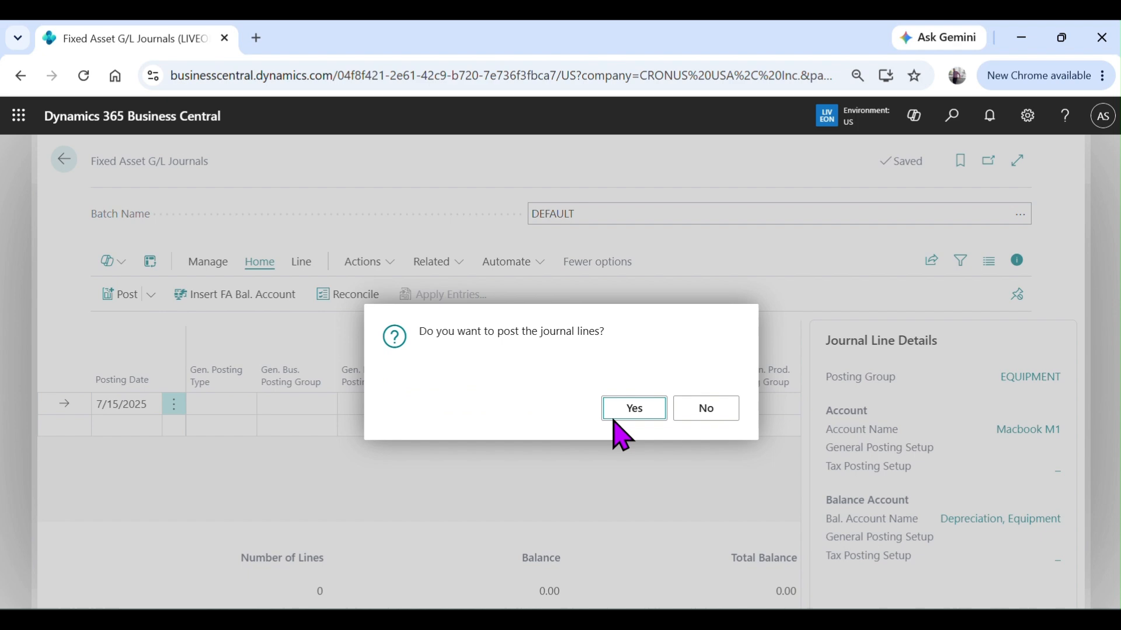
left_click(630, 416)
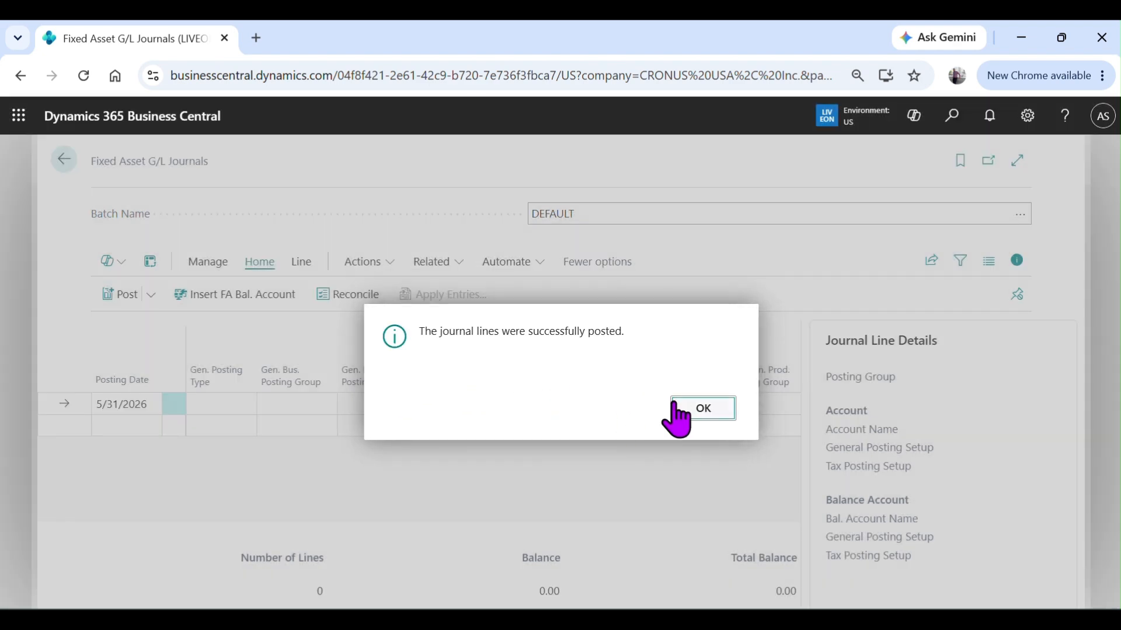
left_click(676, 409)
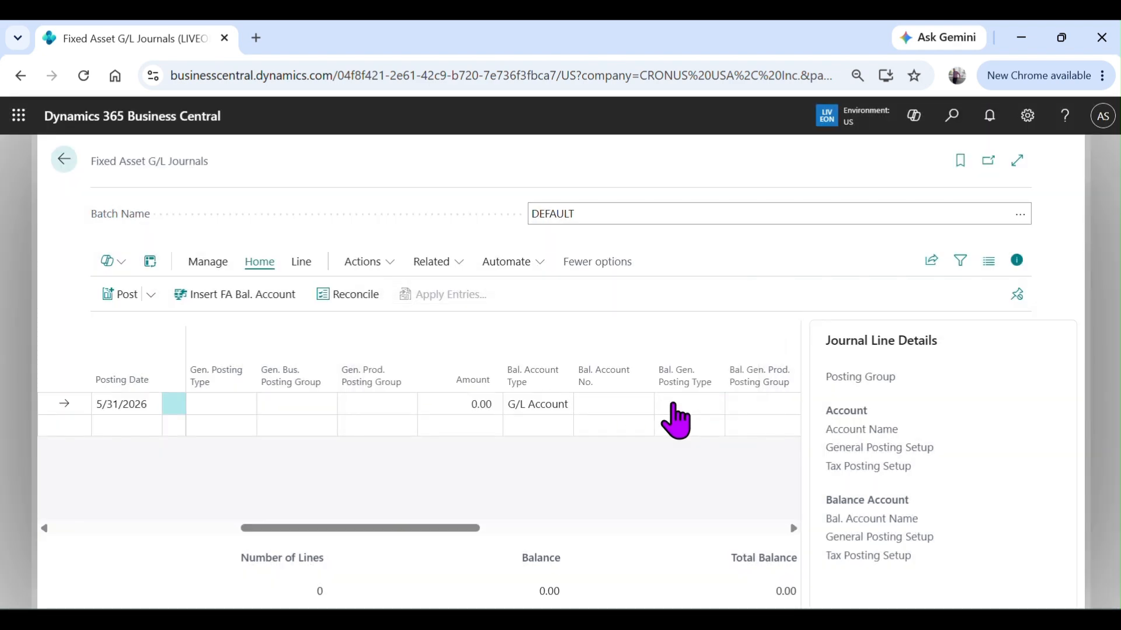
Return to the Fixed Assets list and open the statistics of Macbook M1.
left_click(64, 159)
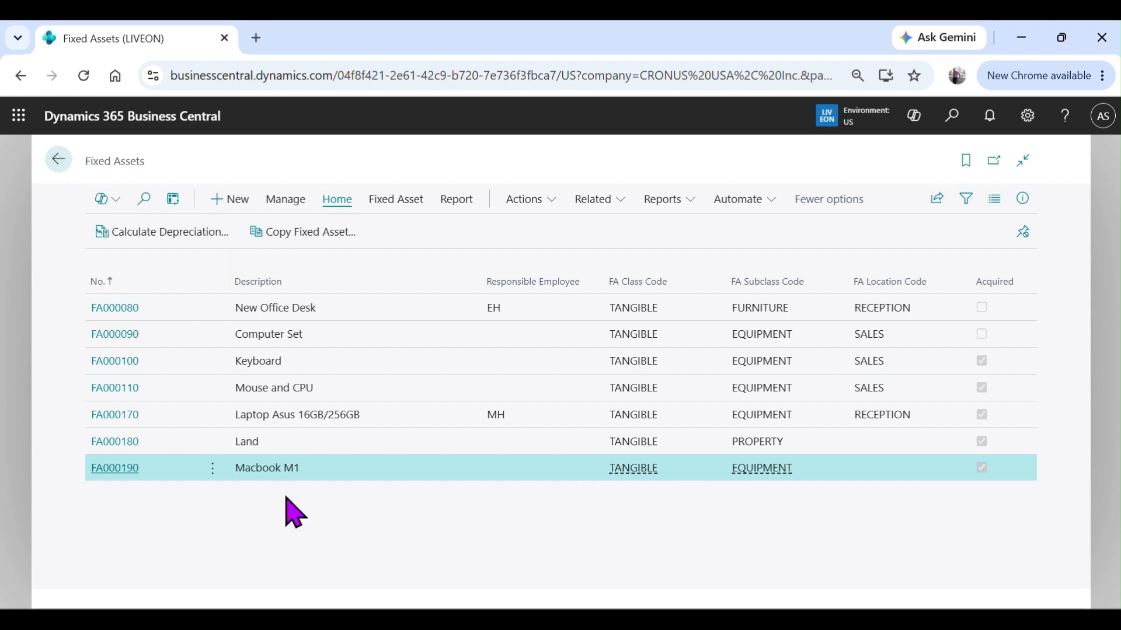
left_click(395, 201)
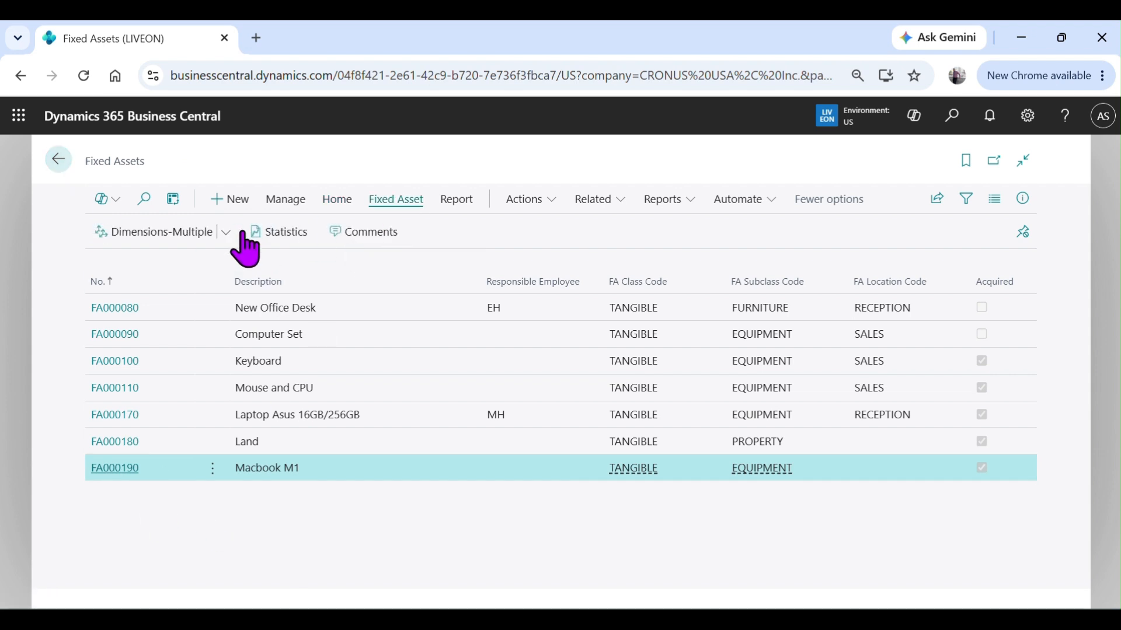
left_click(276, 233)
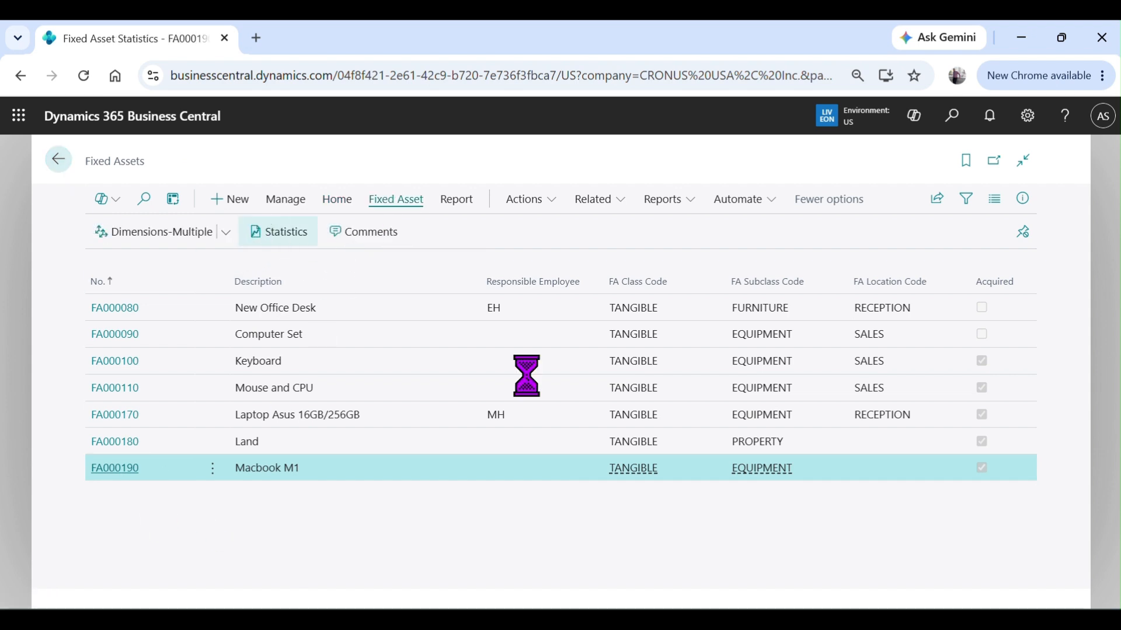
Review Macbook M1's posted depreciation, write-down and book value in its statistics, and return to the Fixed Assets list.
scroll(595, 436, "down", 3)
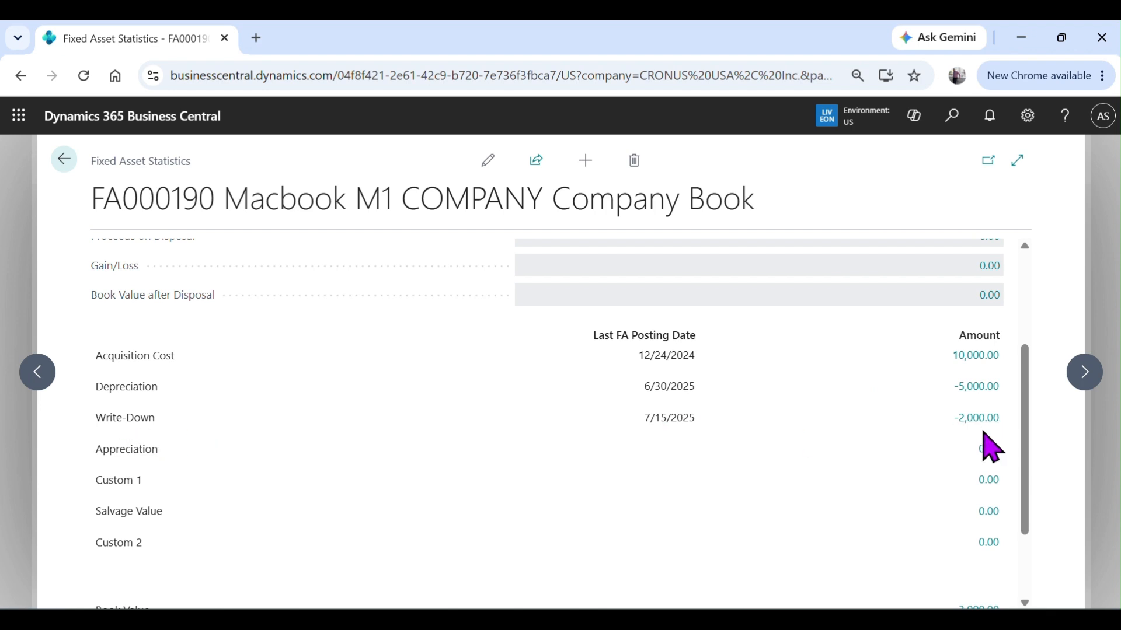
scroll(983, 452, "down", 2)
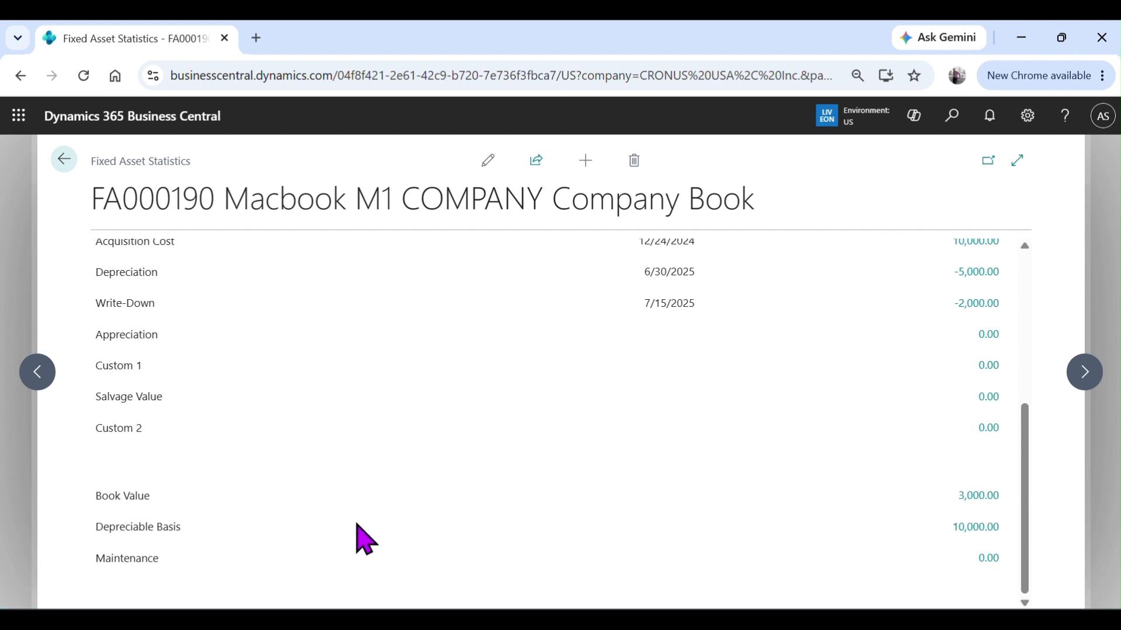
scroll(360, 537, "up", 3)
scroll(360, 538, "down", 3)
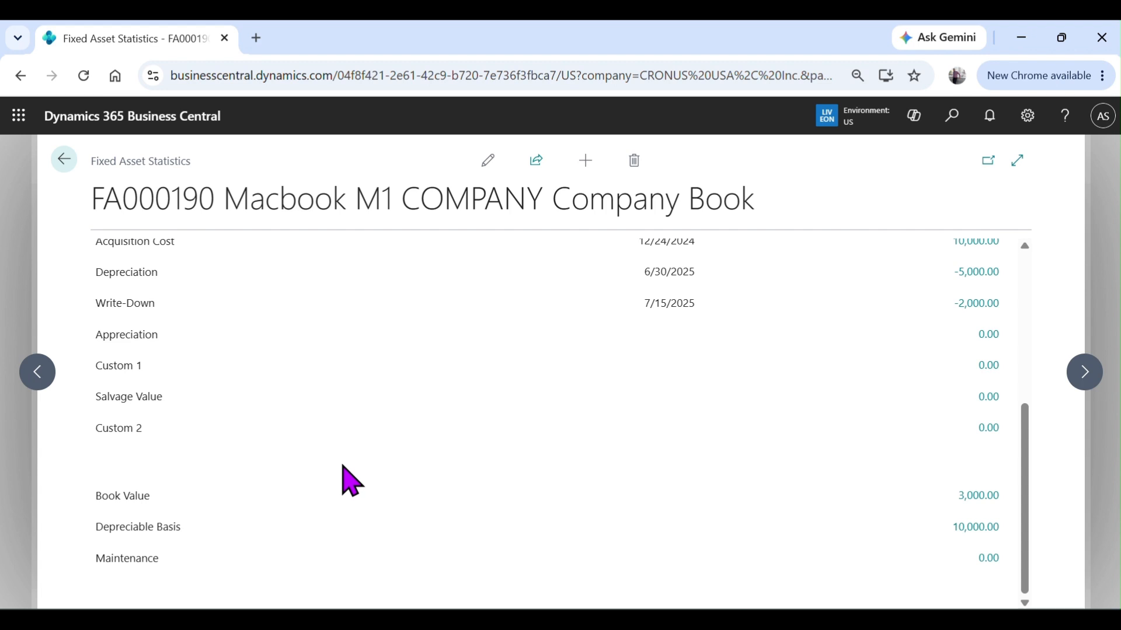
left_click(63, 160)
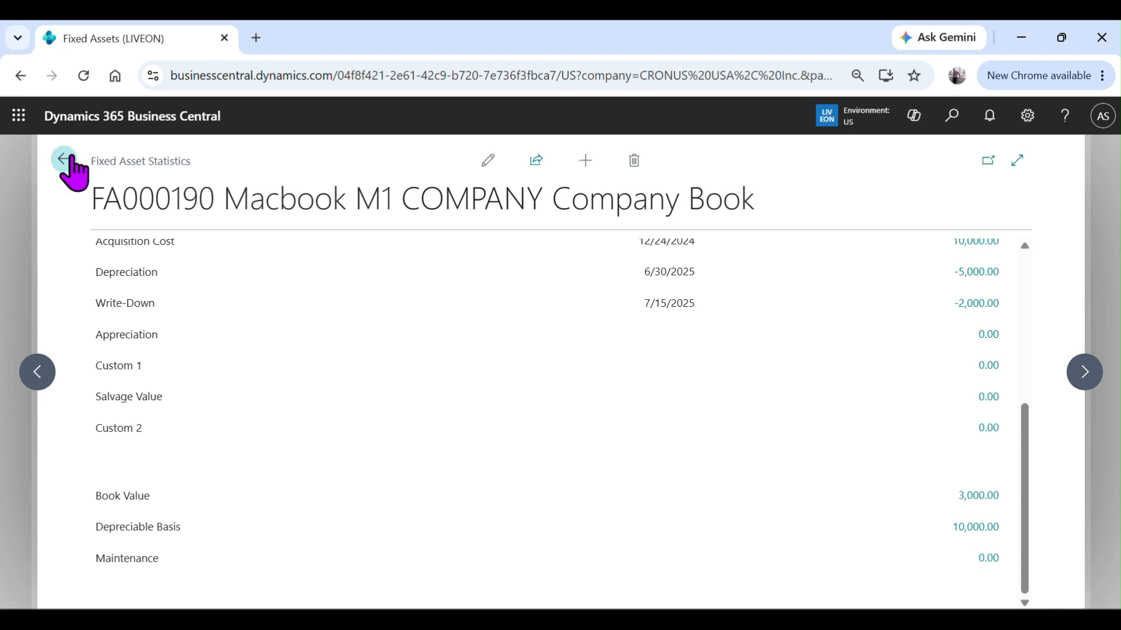
Search for "g/l jou" and open the Fixed Asset G/L Journals.
left_click(951, 117)
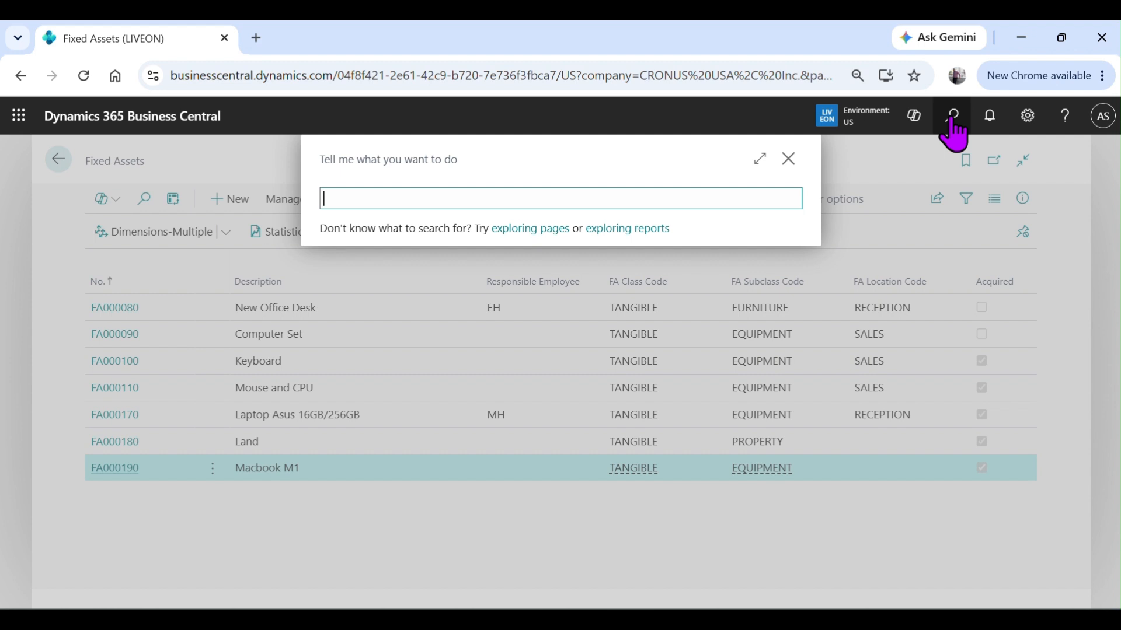
type("g/l jou")
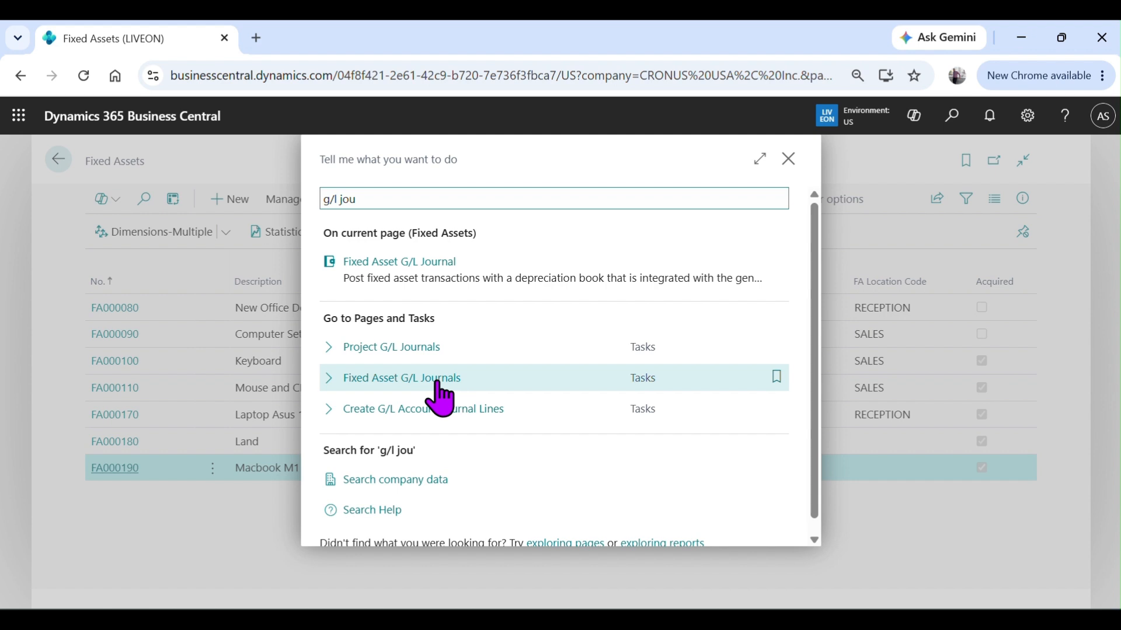
left_click(426, 389)
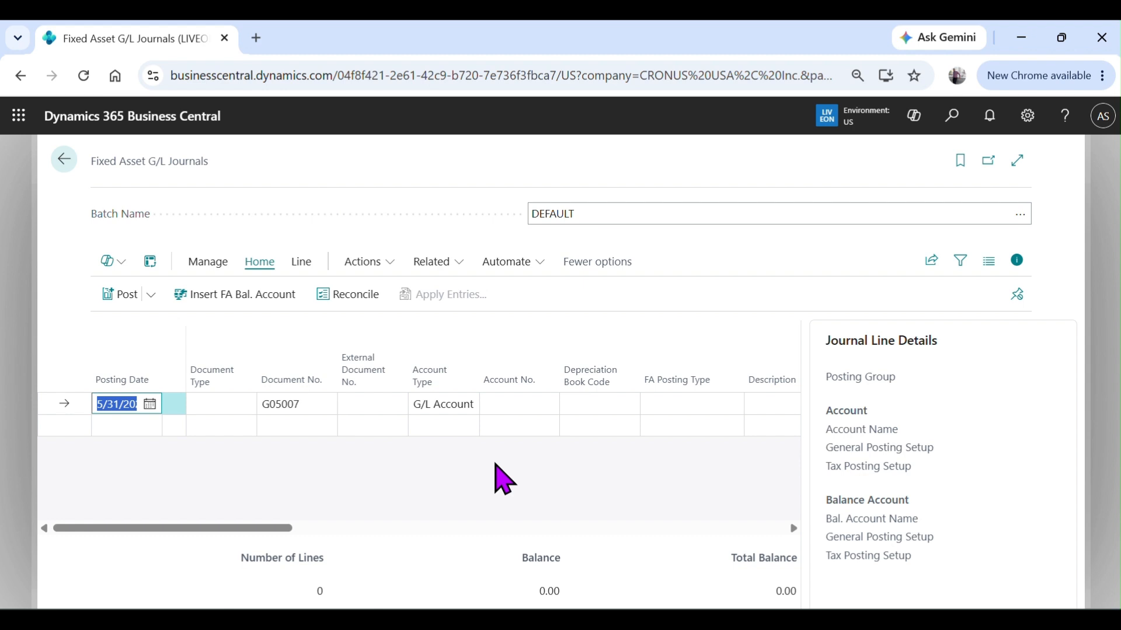
Date the first journal line 8/1/2025, set its account type to Fixed Asset and choose Macbook M1 (FA000190) as its account.
type("0801")
key("Tab")
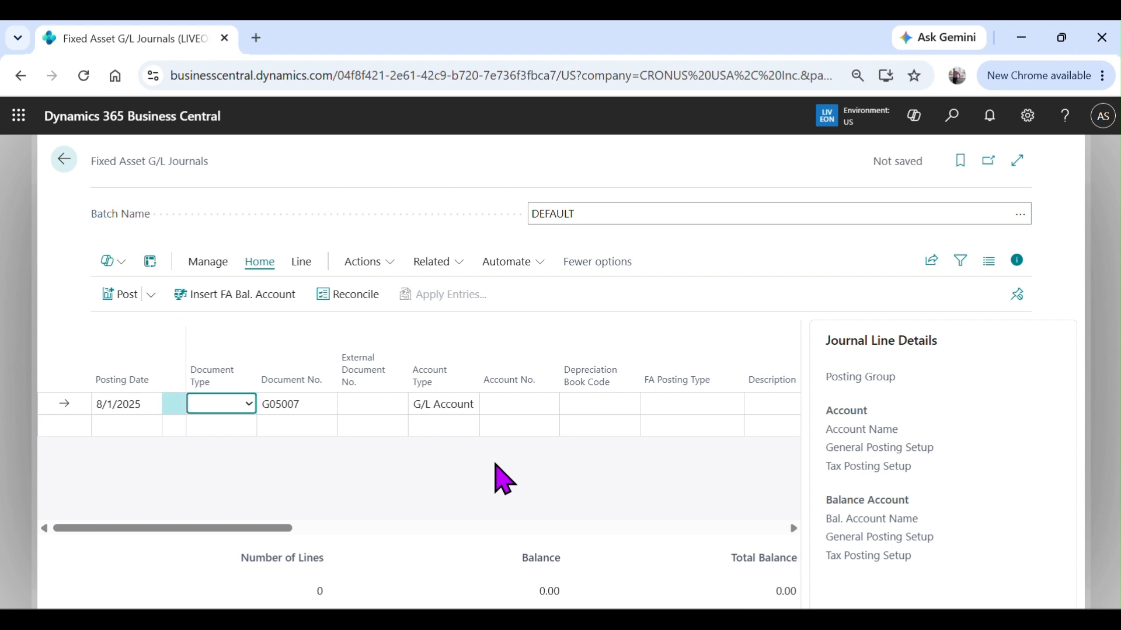
key("Tab")
key("Tab")
key("Tab")
key("f")
key("Tab")
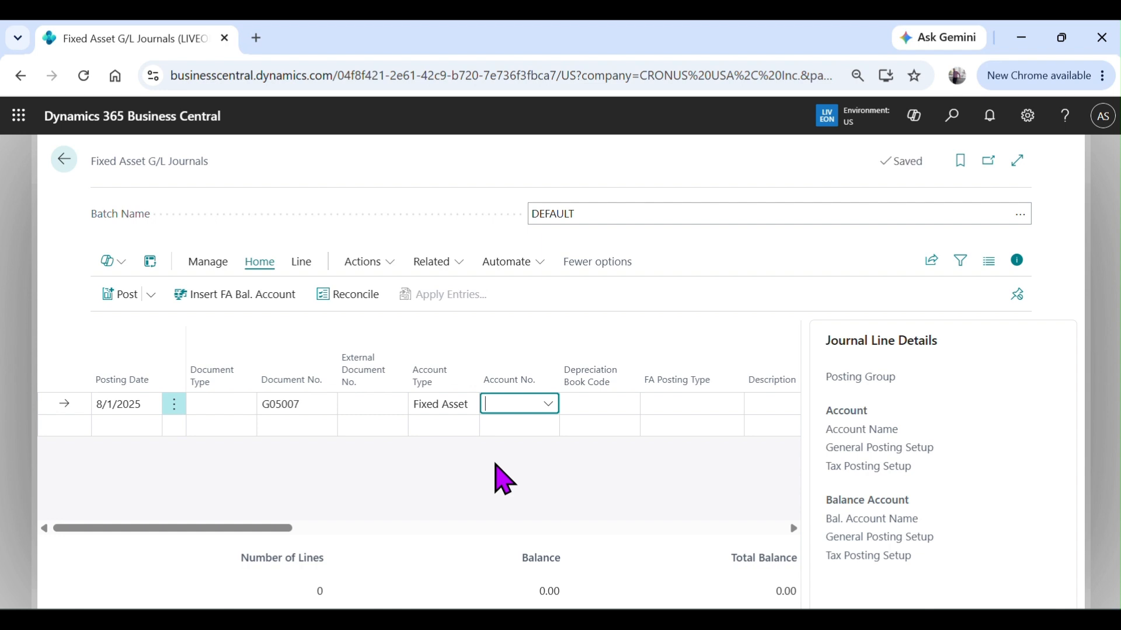
type("mac")
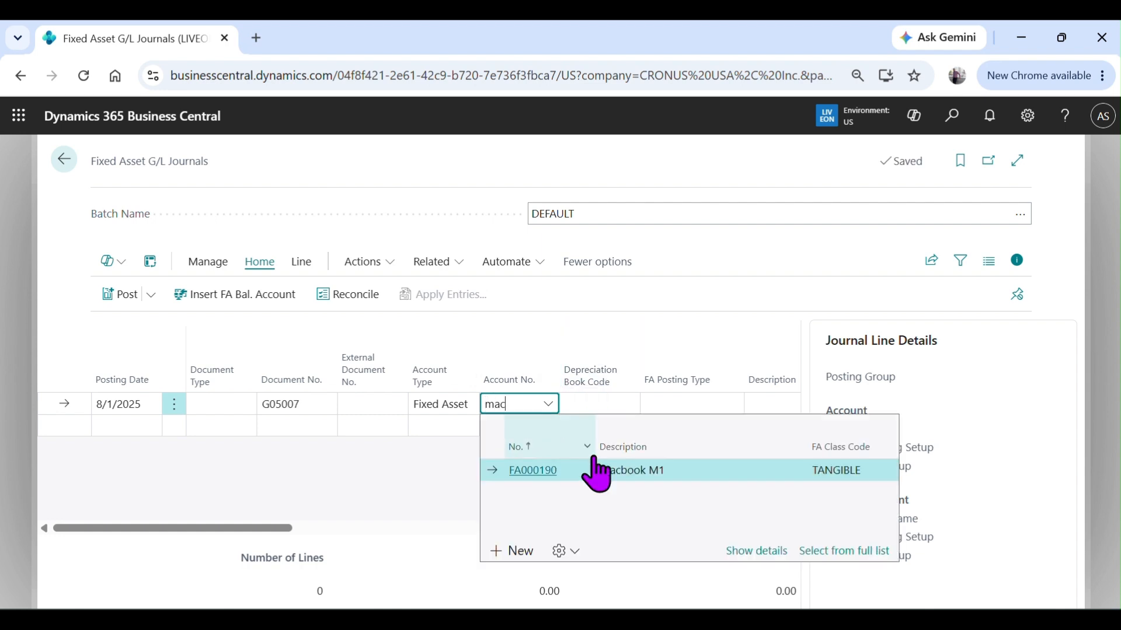
Start a second journal line with posting date 8/24/2025.
left_click(132, 427)
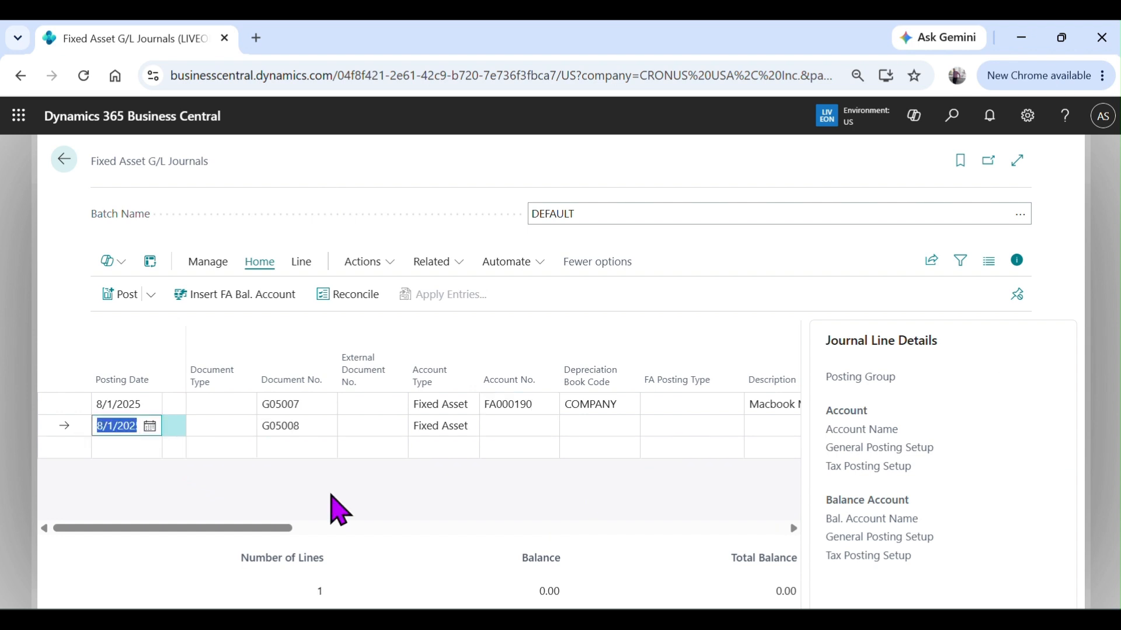
type("08")
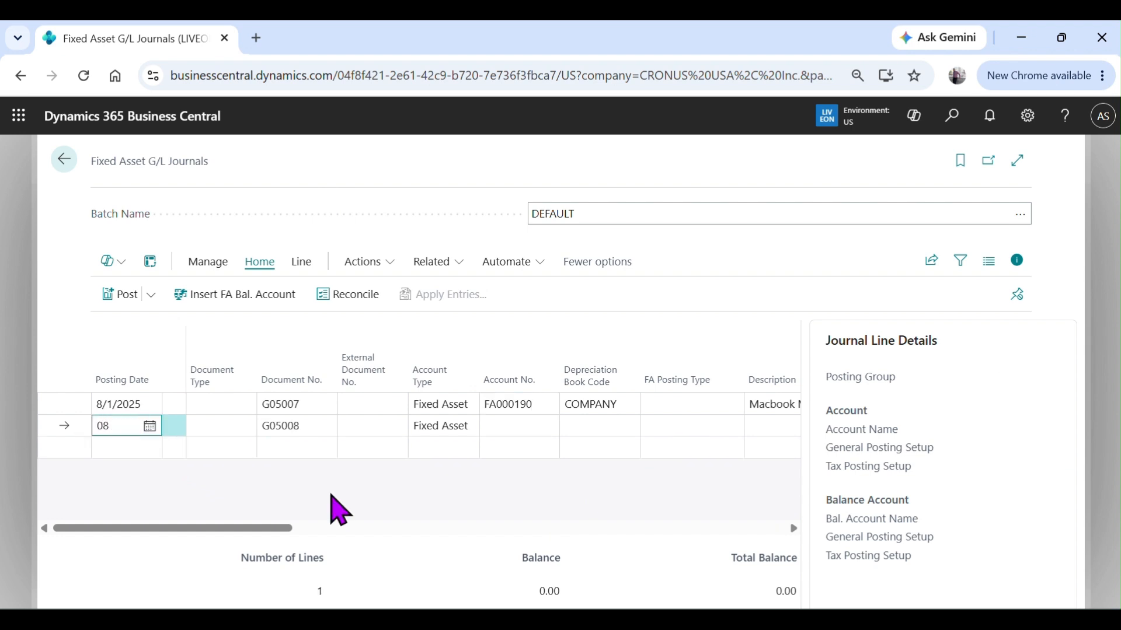
type("242025")
key("Tab")
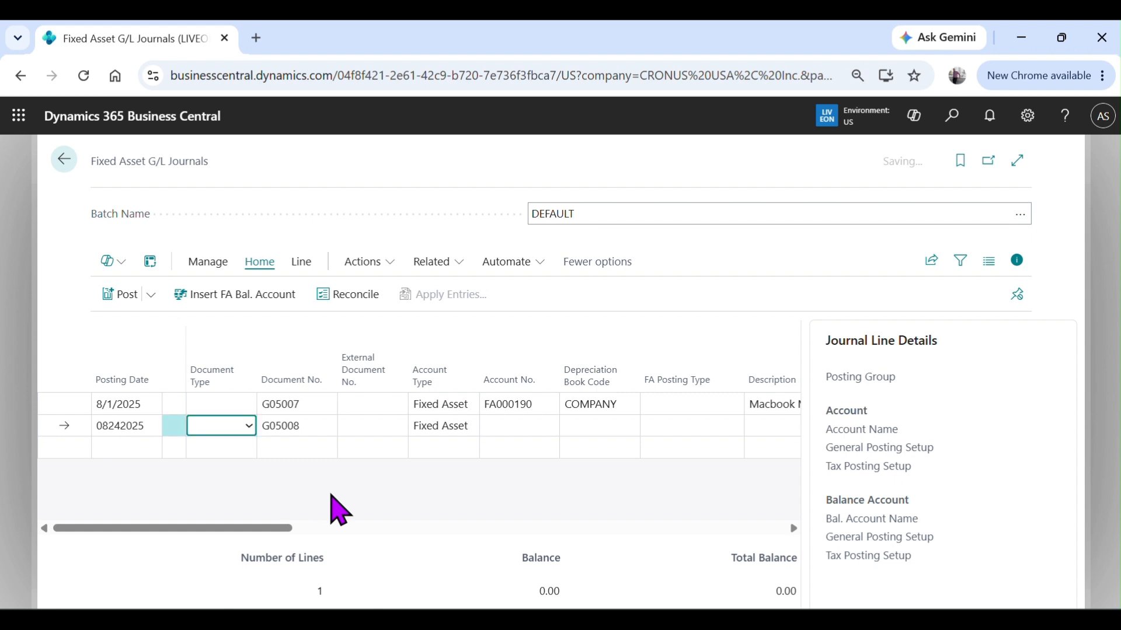
key("Tab")
key("Tab")
key("Tab")
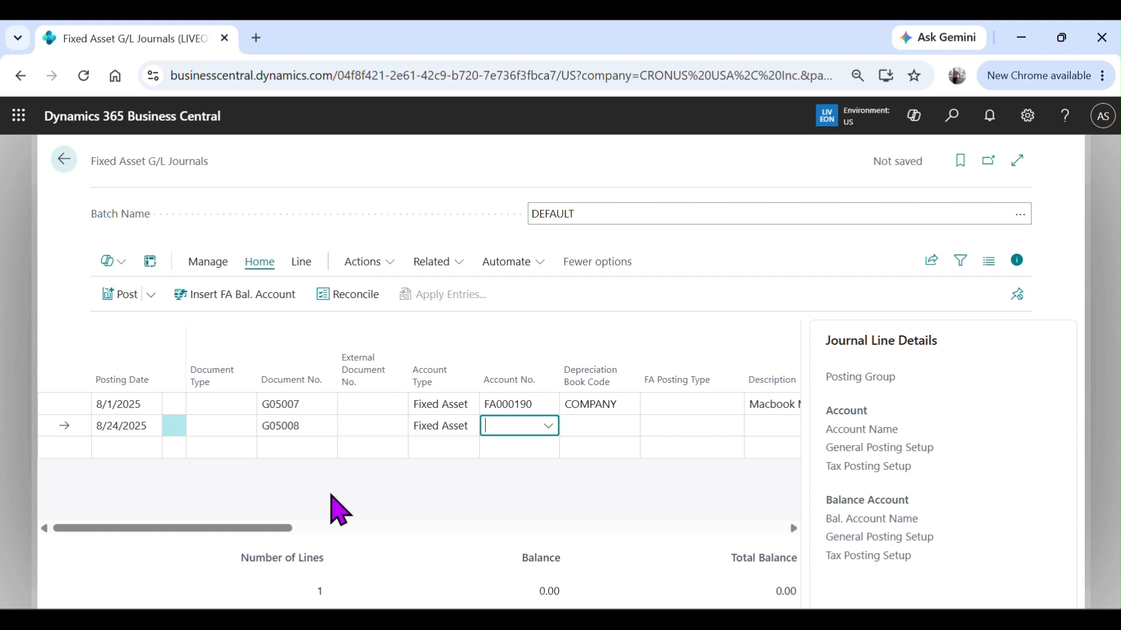
Assign Macbook M1 (FA000190) as the account number of the second journal line.
key("alt+Tab")
key("super+Tab")
left_click(474, 315)
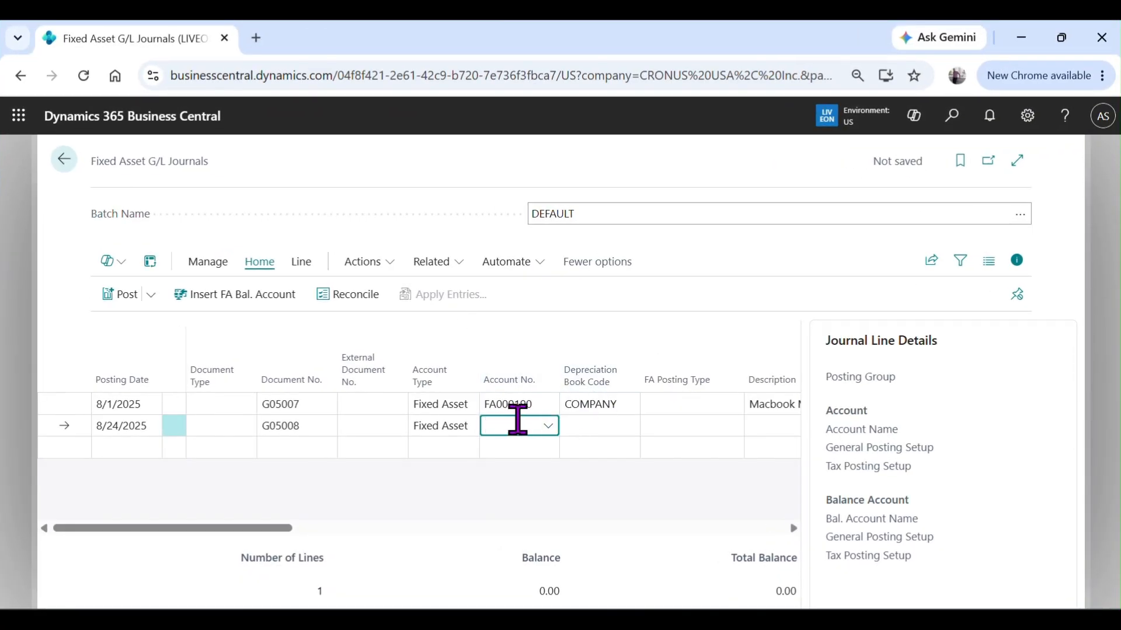
type("FA000190")
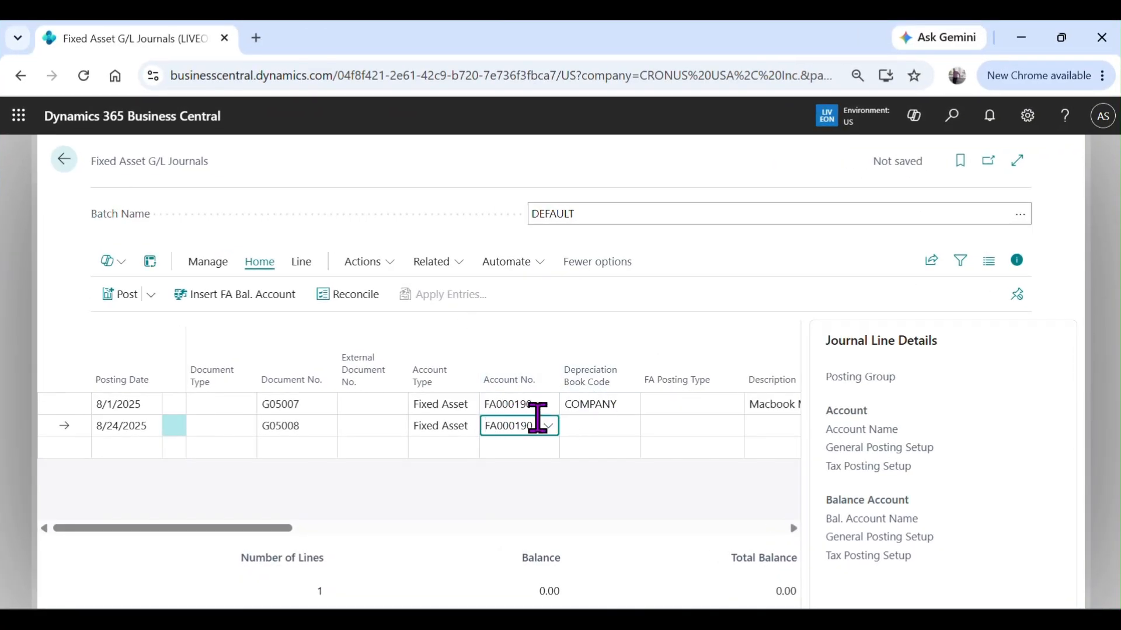
key("Caps_Lock")
key("Caps_Lock")
key("Tab")
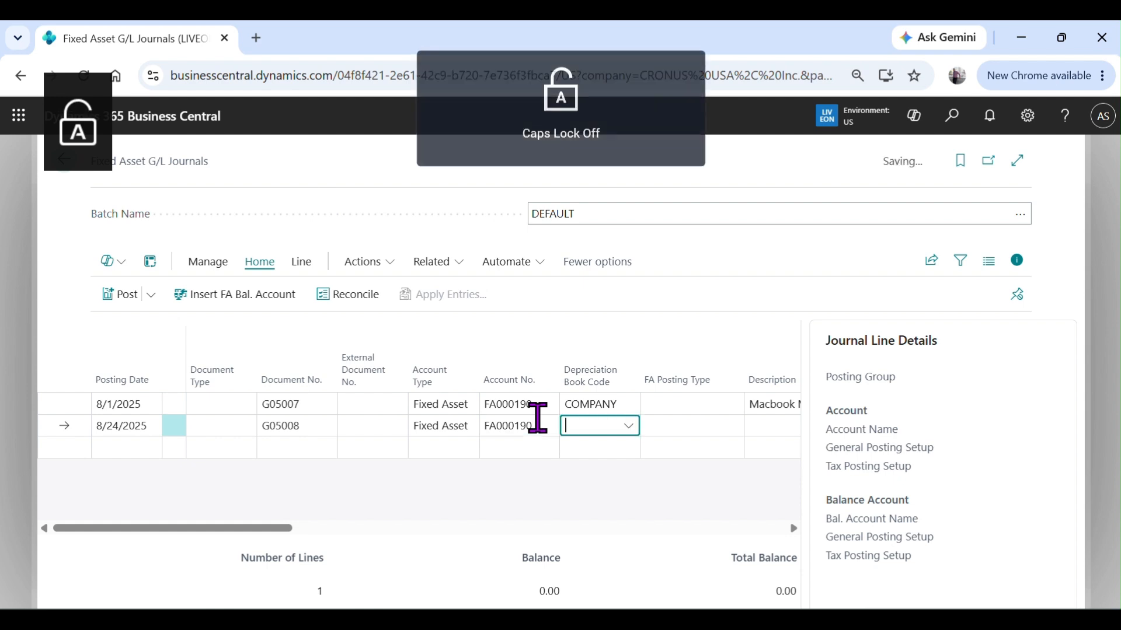
left_click(520, 425)
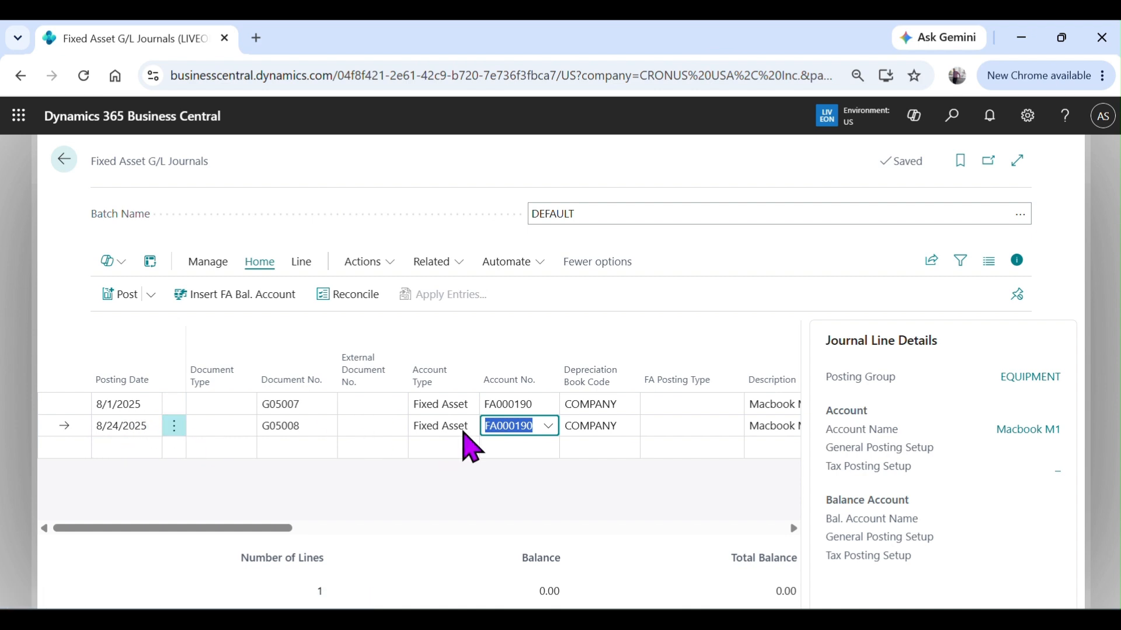
Set the FA posting type to Custom 1 on the 8/1/2025 line and Custom 2 on the 8/24/2025 line.
left_click(656, 410)
left_click(692, 406)
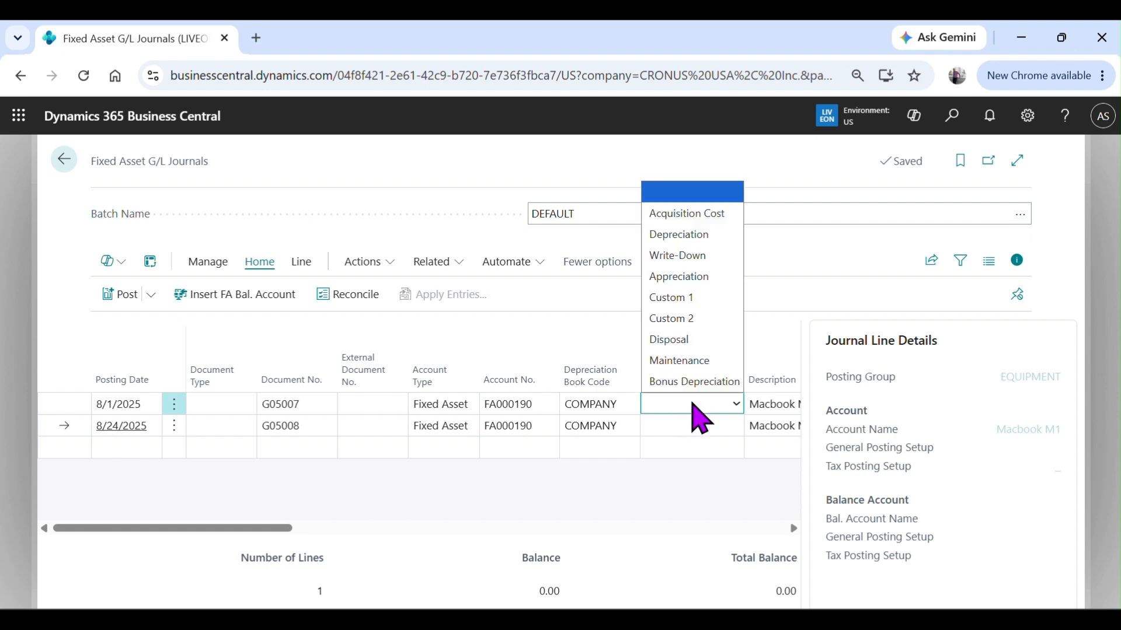
left_click(684, 305)
left_click(698, 425)
left_click(696, 425)
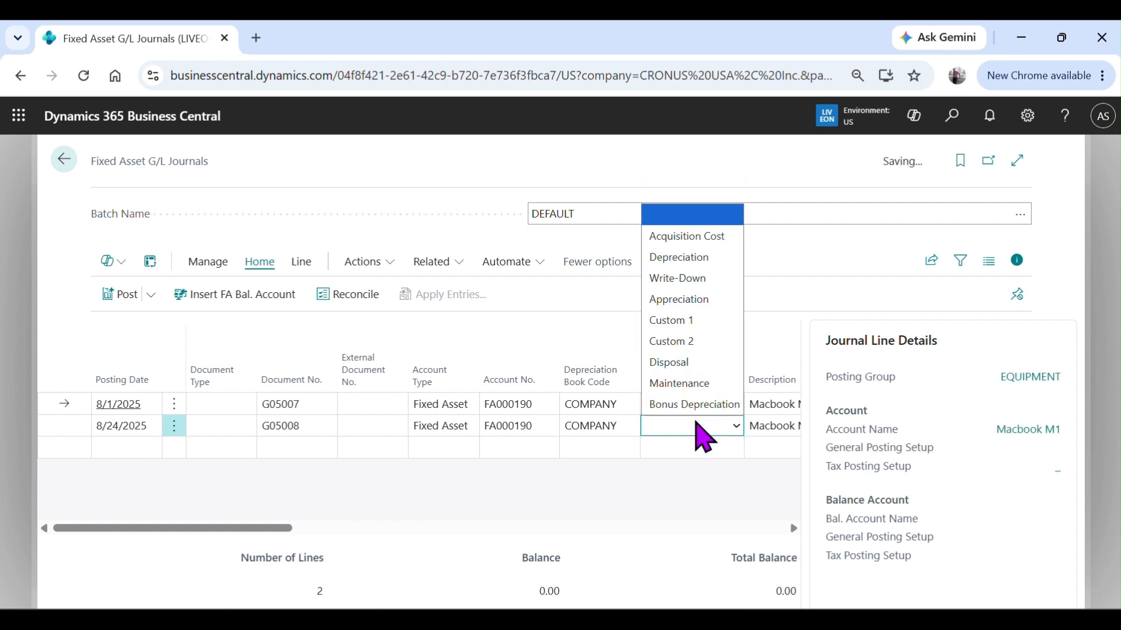
left_click(692, 342)
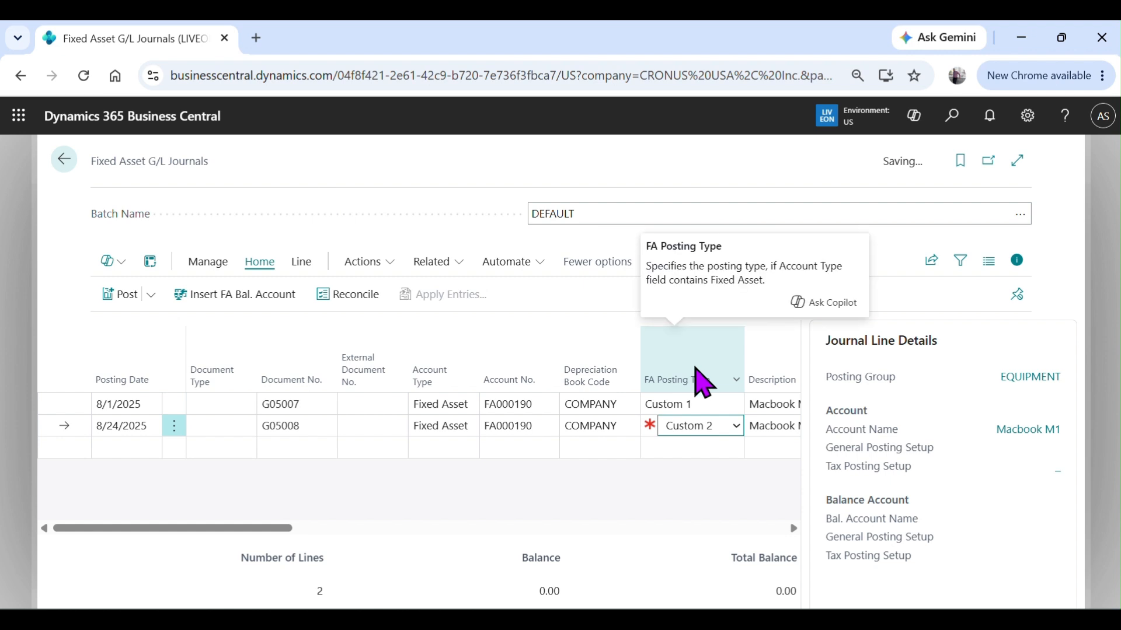
Enter an amount of -500 on the Custom 1 line and -1,000 on the Custom 2 line.
left_click_drag(270, 528, 470, 528)
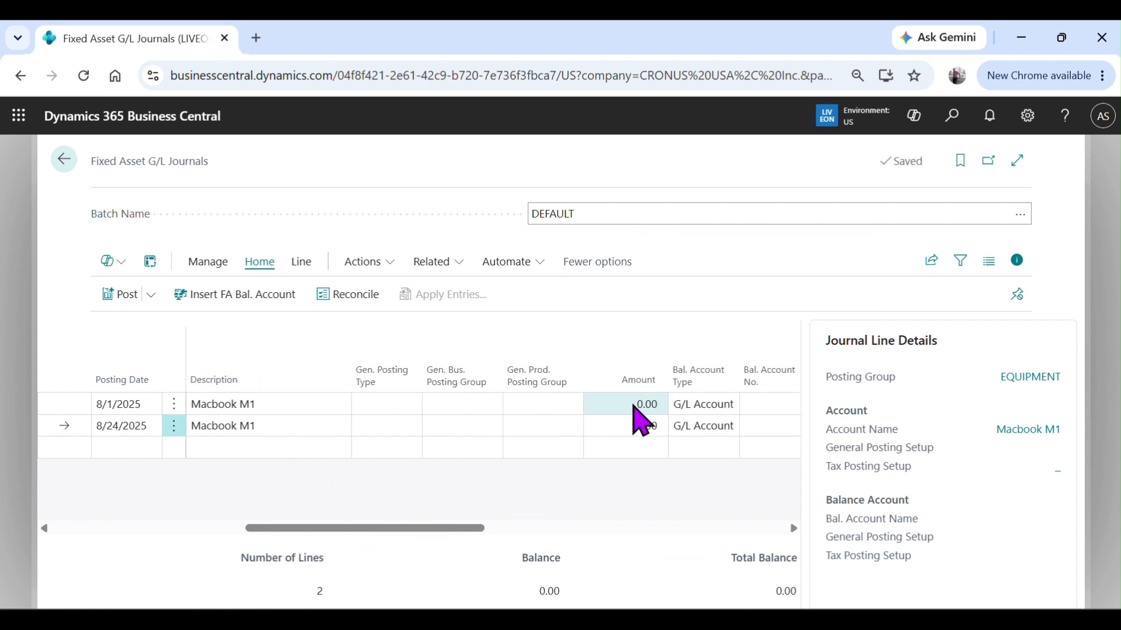
left_click(635, 408)
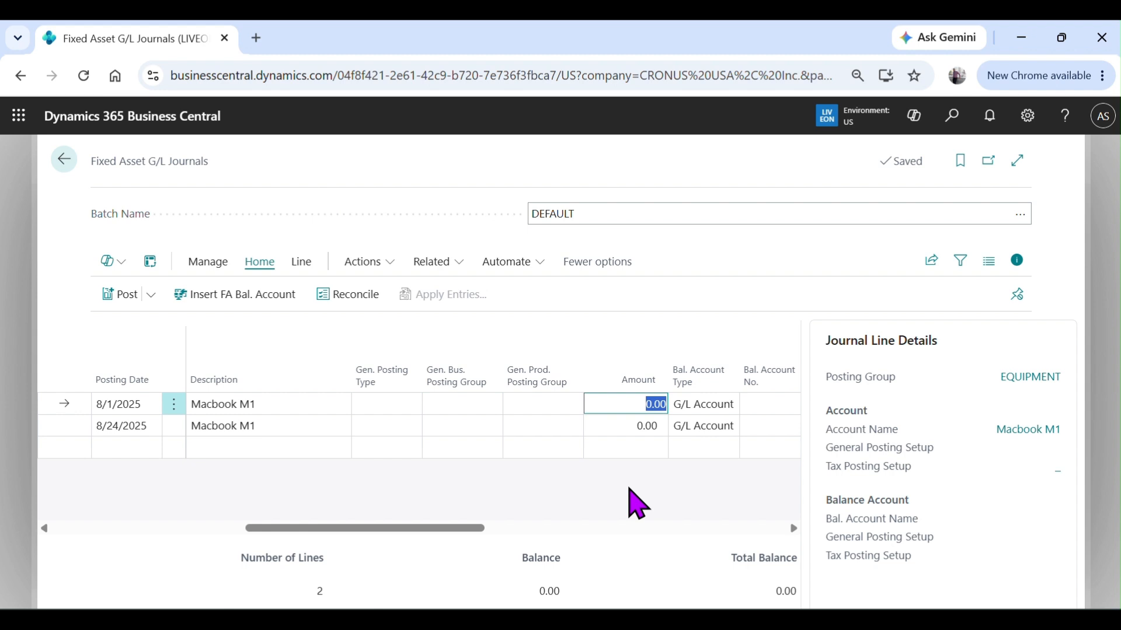
type("-500")
key("Down")
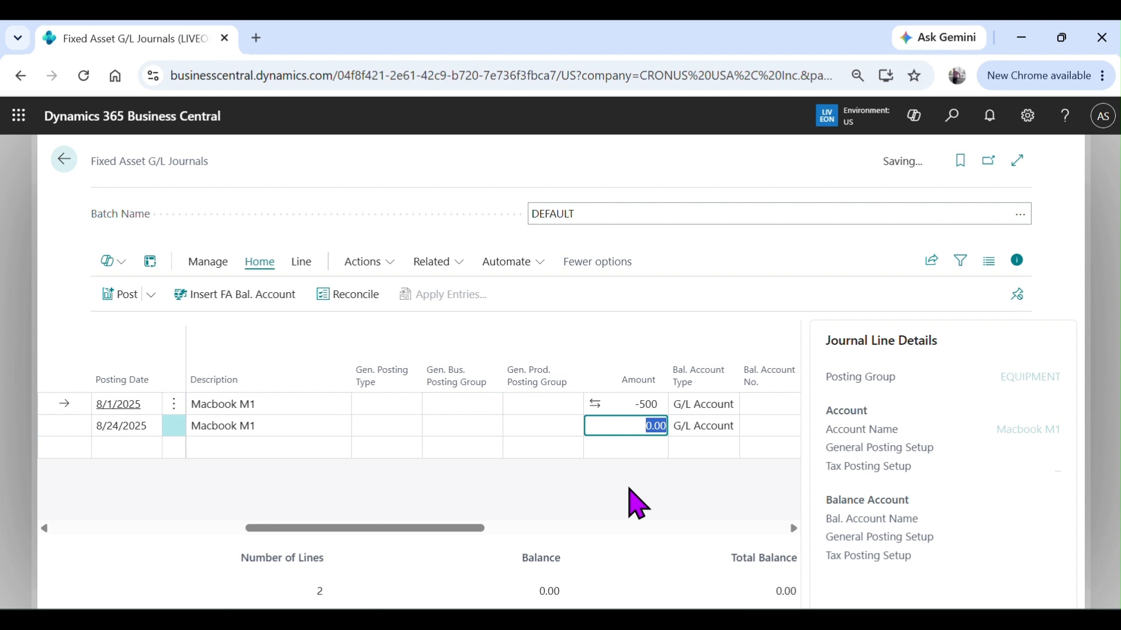
key("BackSpace")
type("-1,000")
key("Tab")
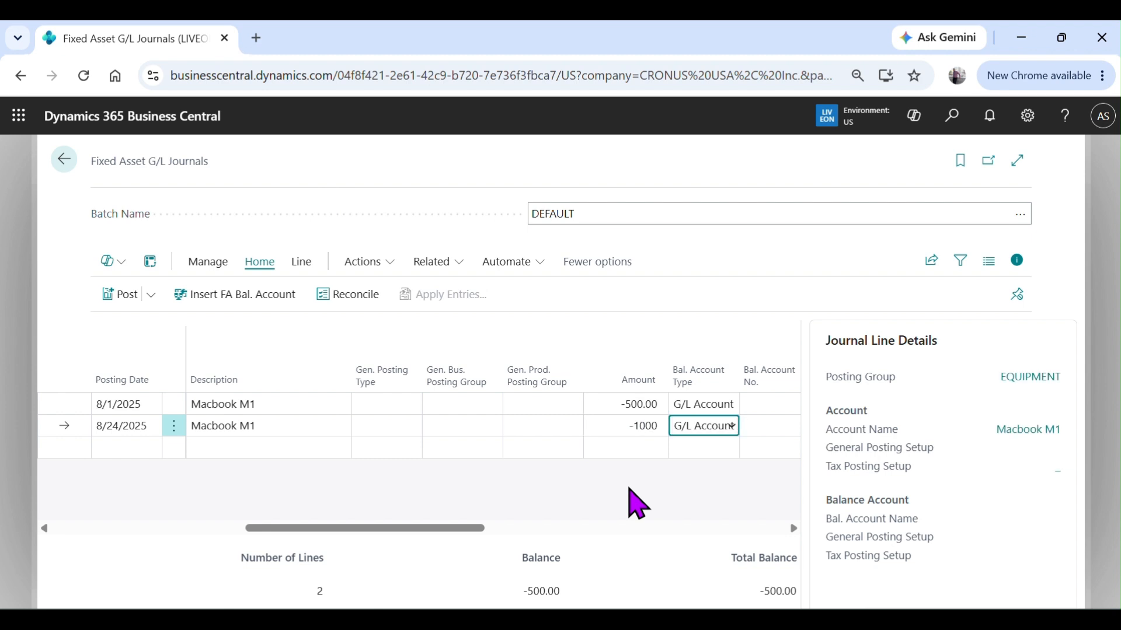
Set the balancing account number to 61600 on both Macbook M1 journal lines.
key("Tab")
key("Up")
type("61600")
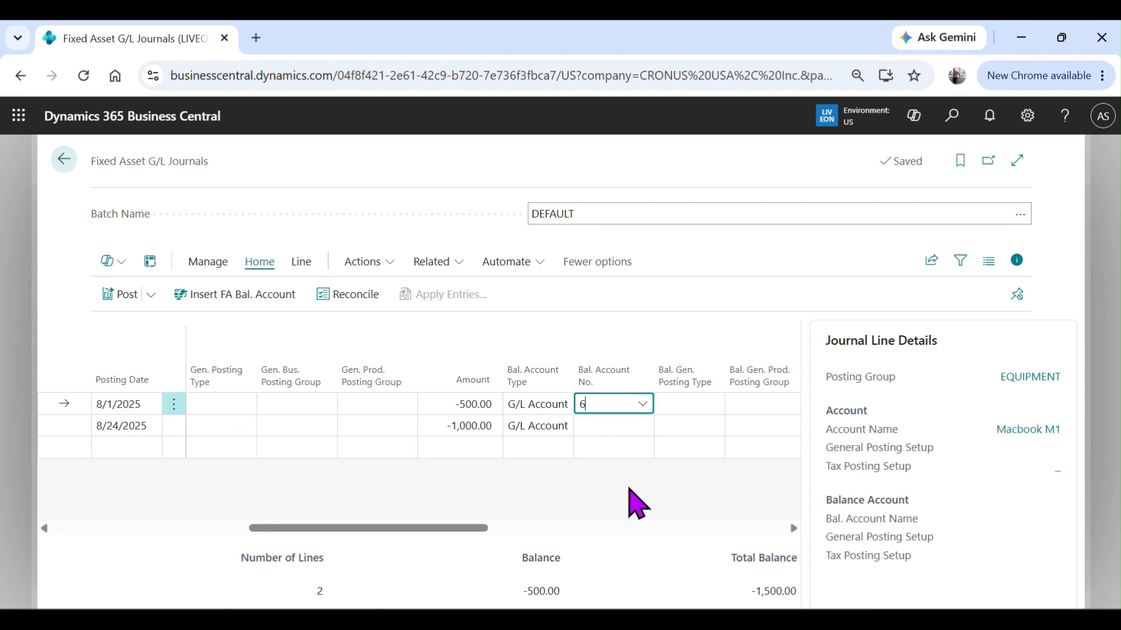
key("Down")
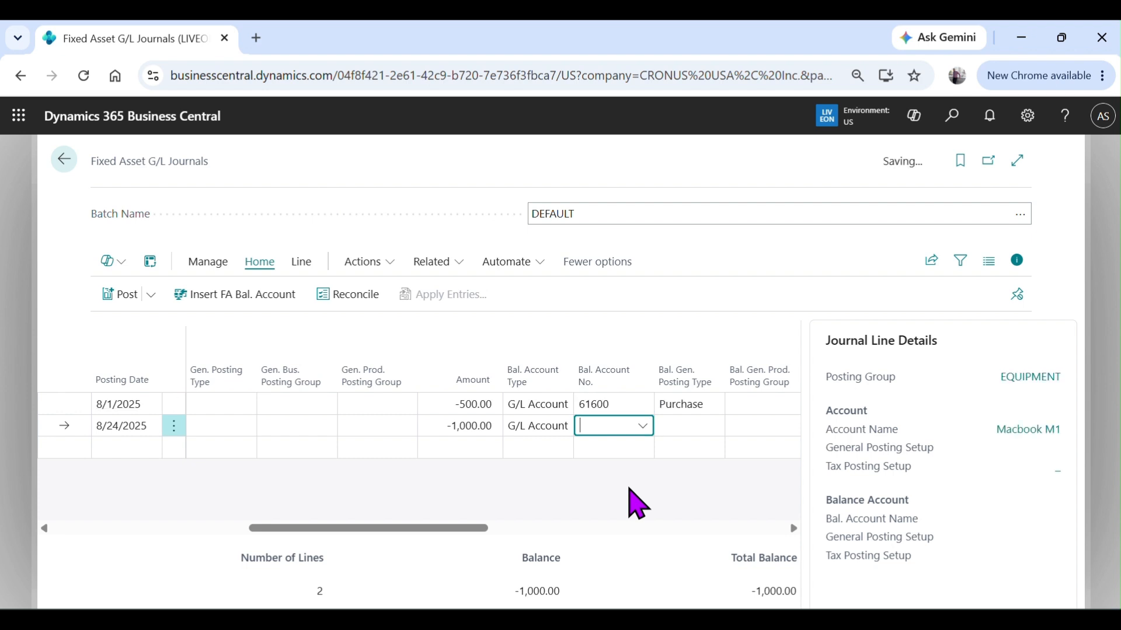
type("61600")
key("Tab")
Post the Custom 1 and Custom 2 journal lines for Macbook M1.
left_click(153, 295)
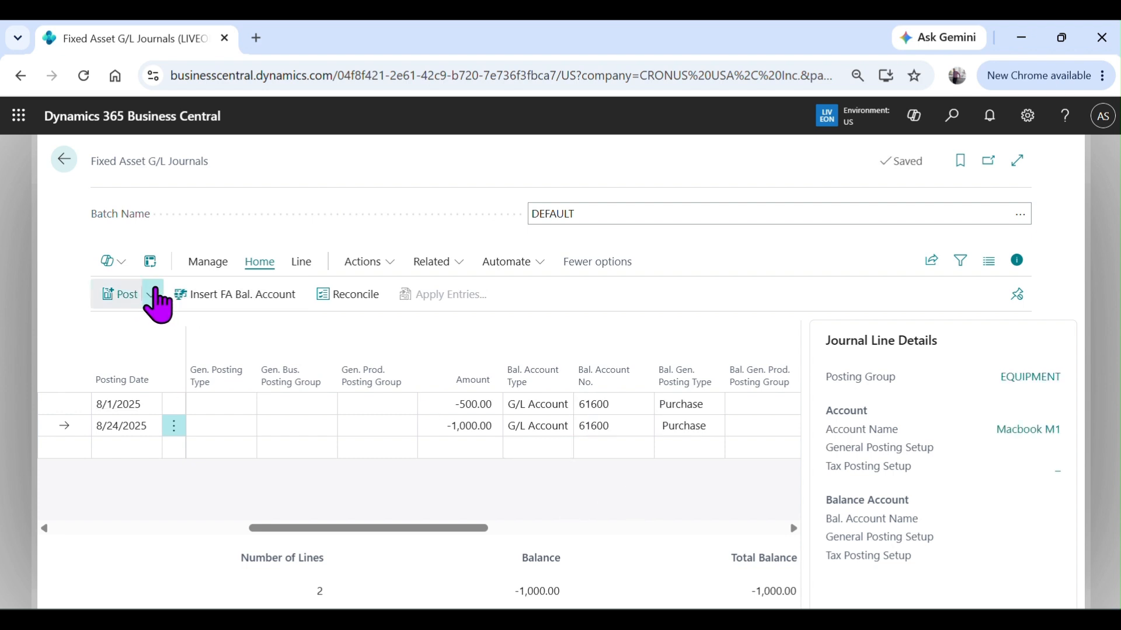
left_click(130, 321)
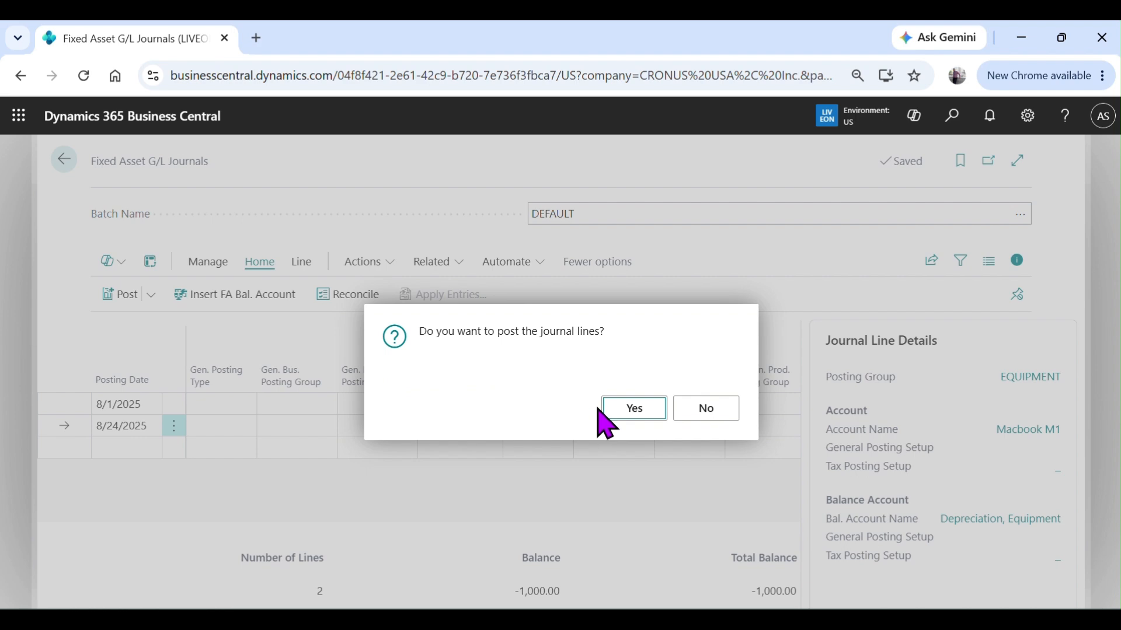
left_click(623, 414)
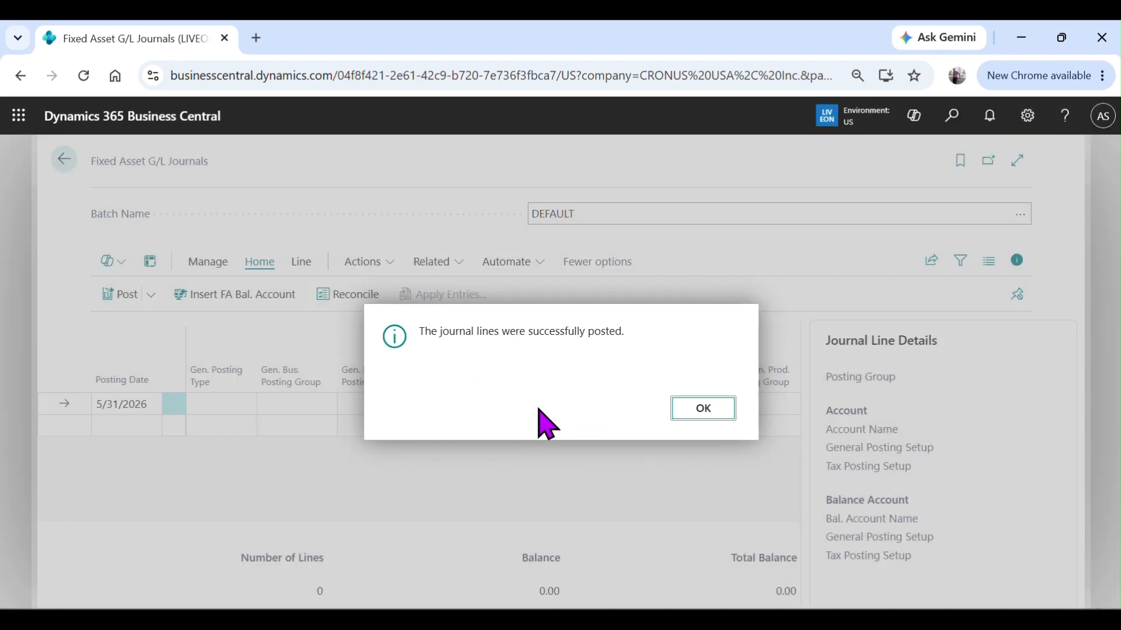
left_click(700, 410)
Return to the Fixed Assets list and check Macbook M1's statistics for the Custom 1 and Custom 2 dates and amounts.
left_click(64, 164)
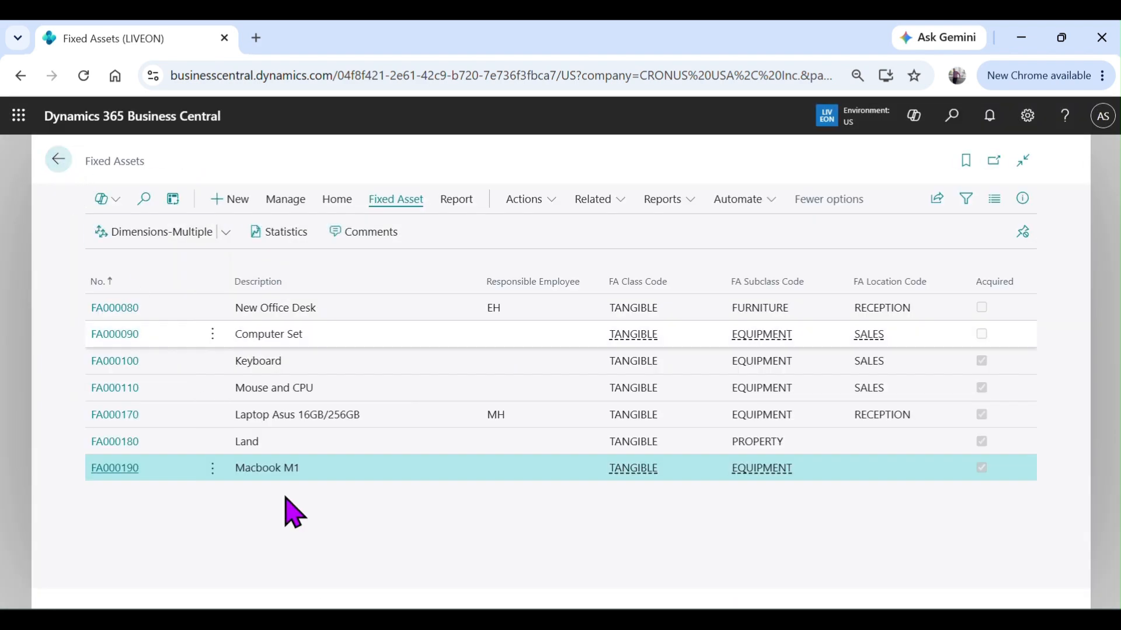
left_click(273, 240)
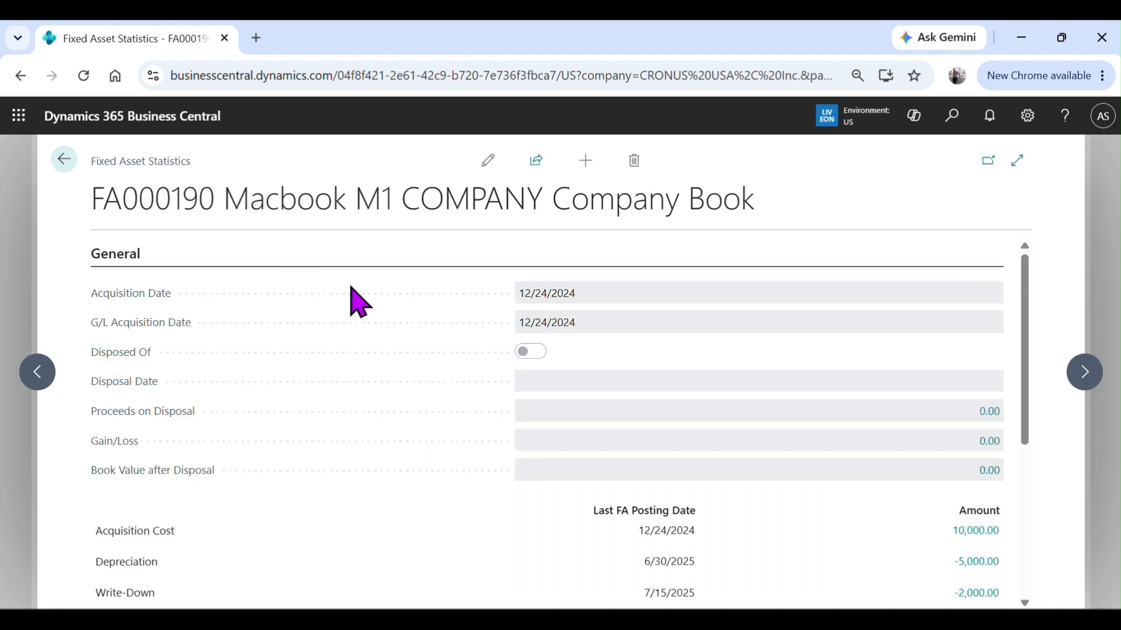
scroll(513, 473, "down", 5)
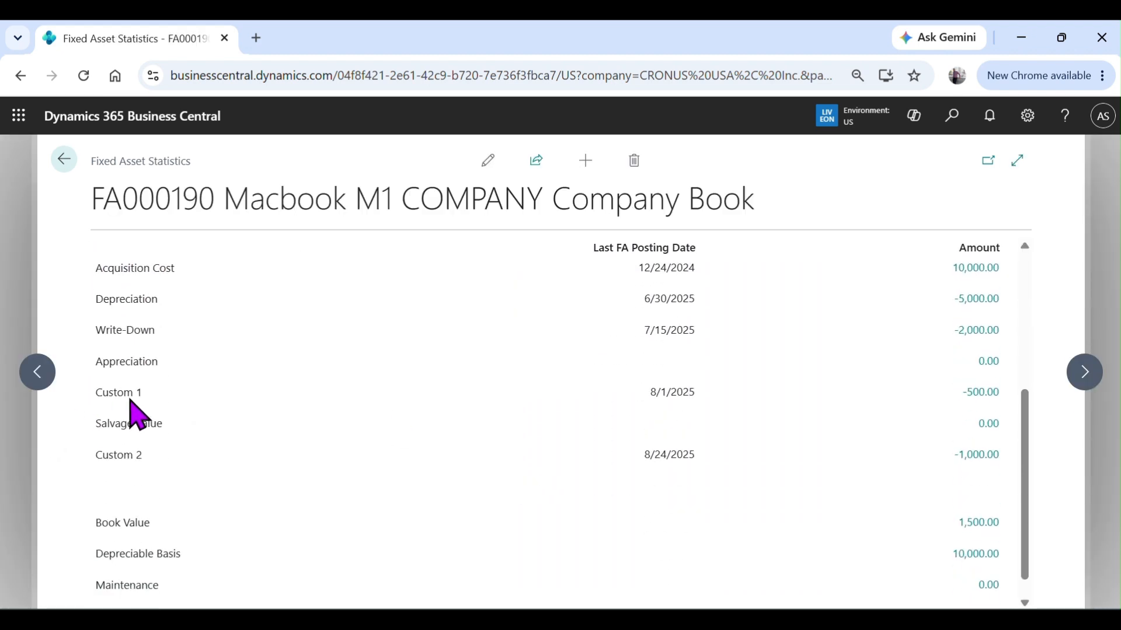
left_click_drag(645, 396, 739, 398)
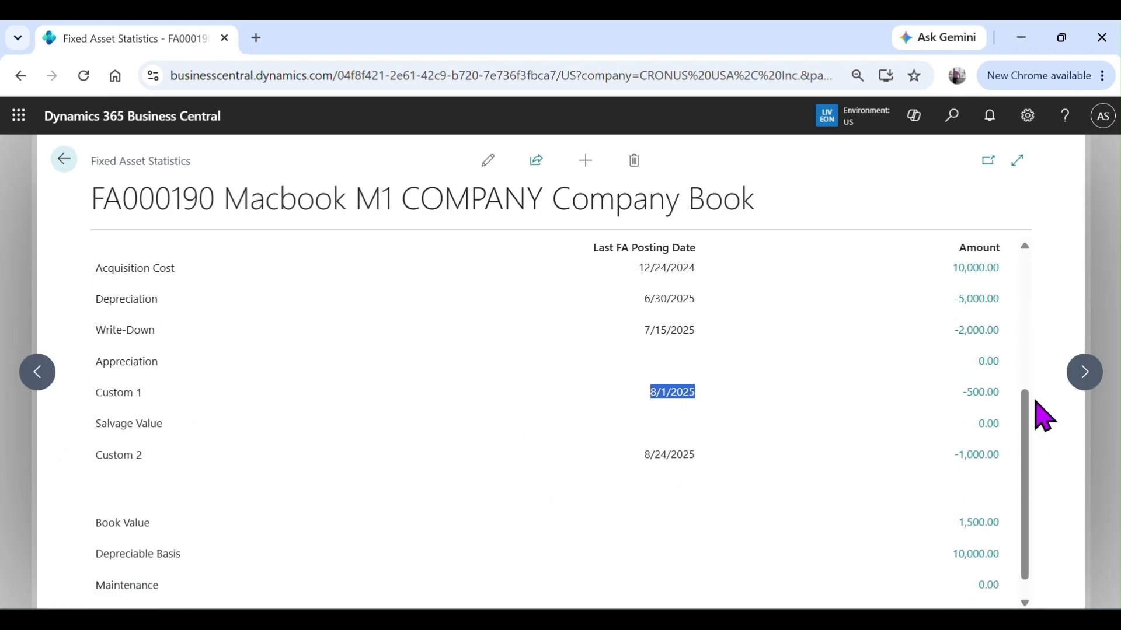
left_click(289, 502)
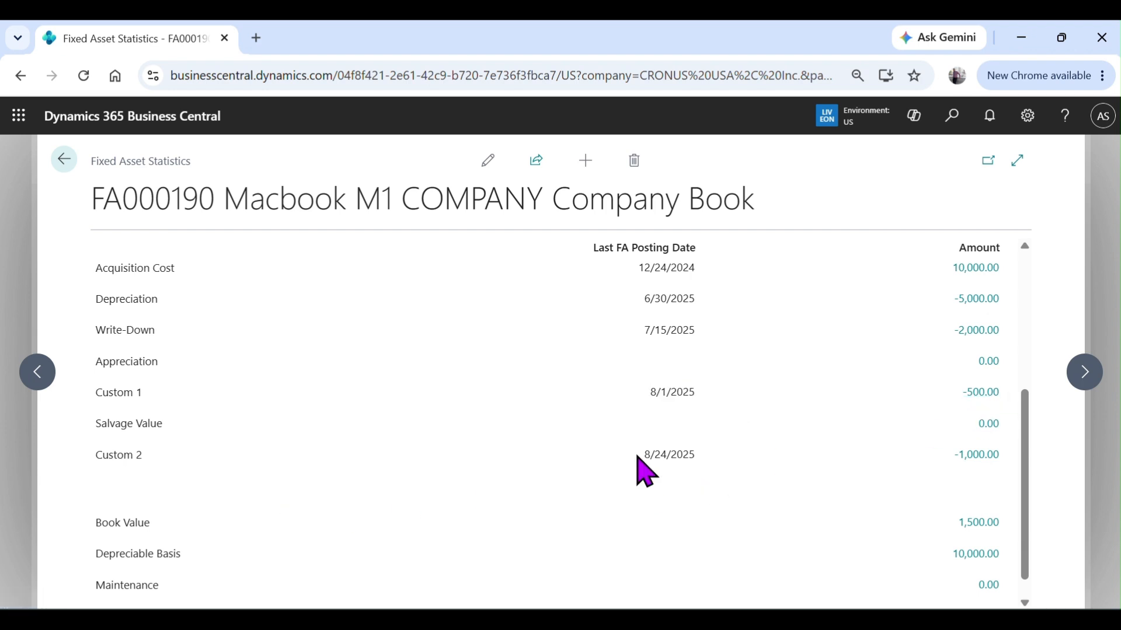
Leave Macbook M1's statistics and view the Depreciation Book details on the Computer Set fixed asset card.
scroll(982, 478, "down", 1)
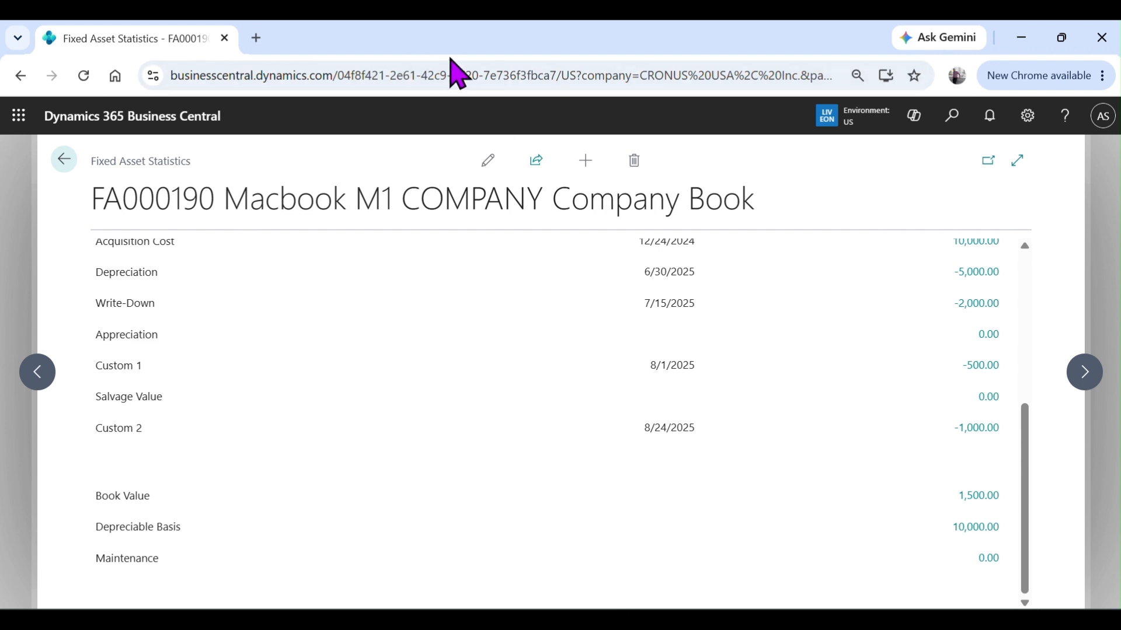
key("Escape")
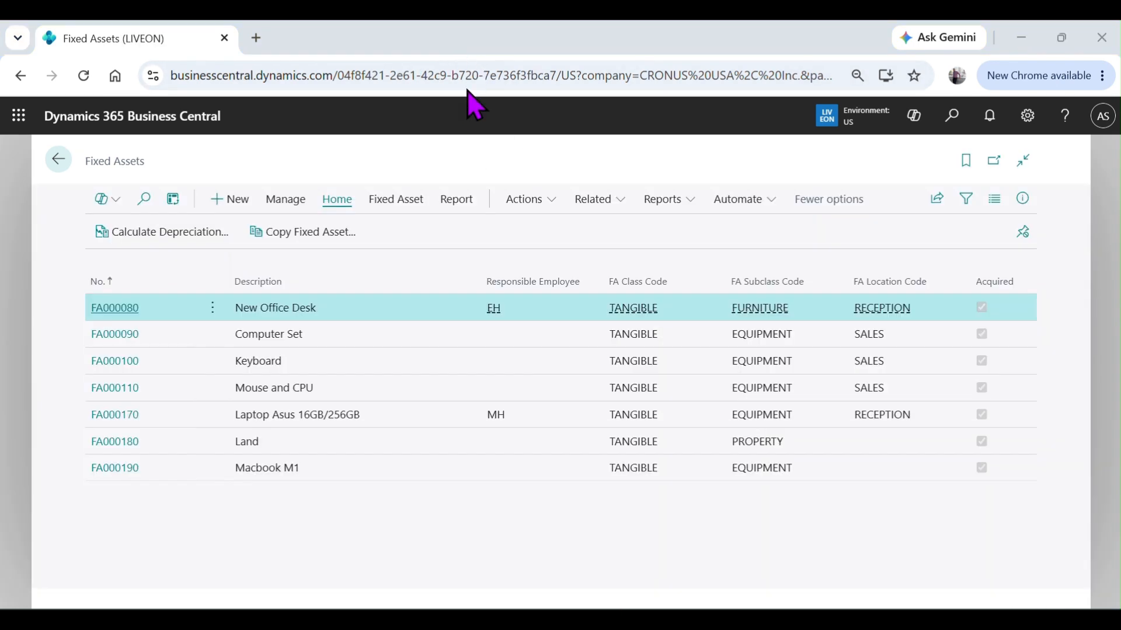
left_click(397, 339)
left_click(119, 336)
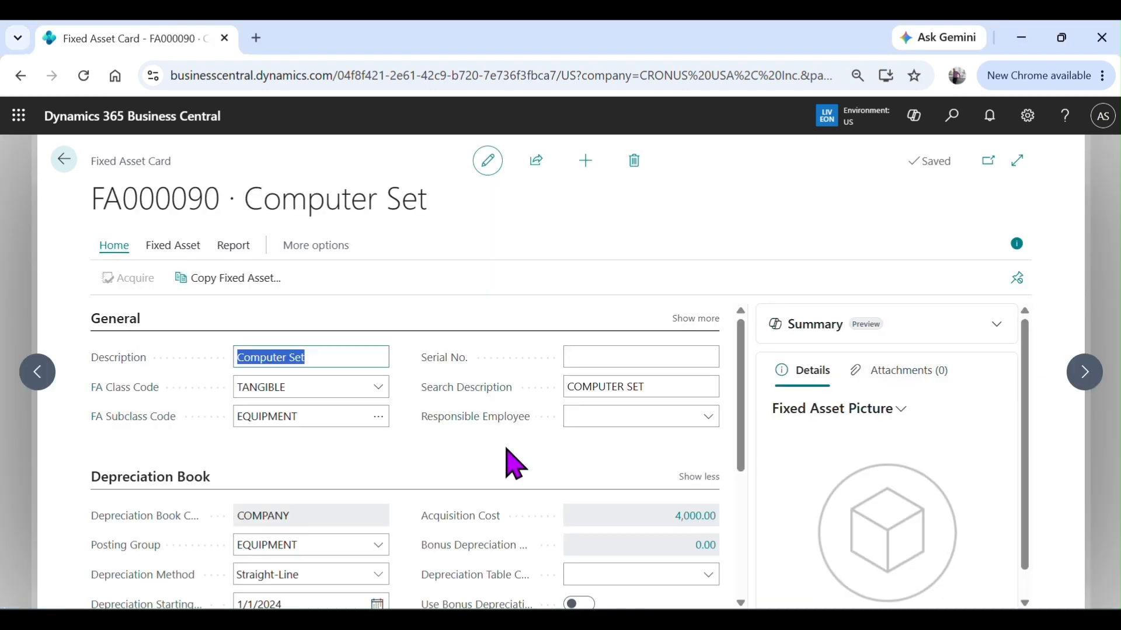
scroll(507, 450, "down", 3)
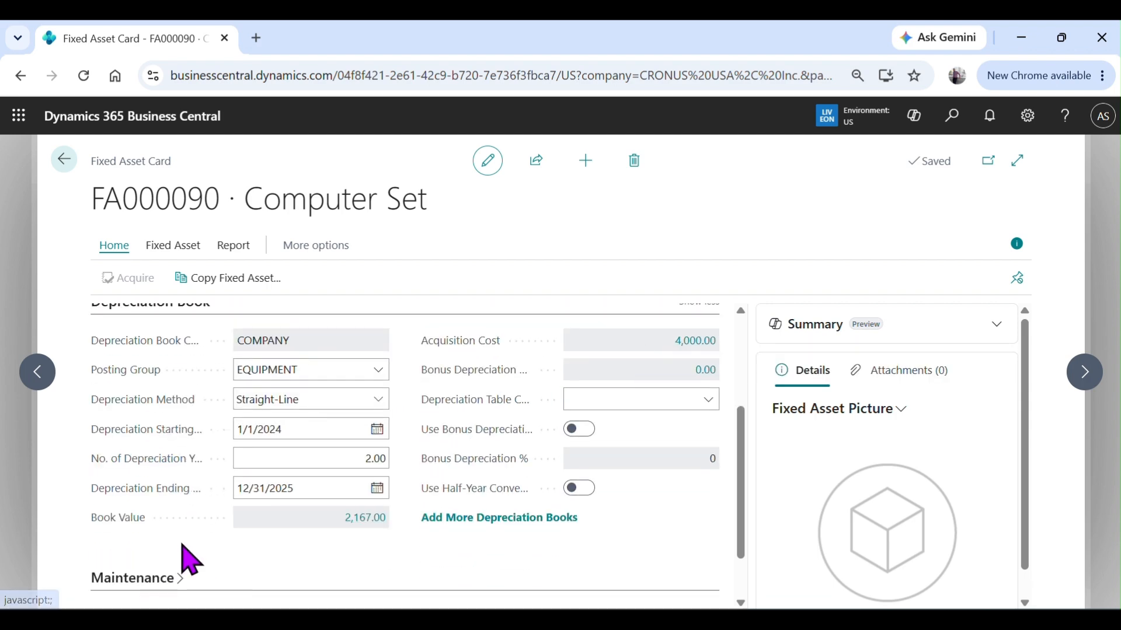
Review the FA ledger entries and their amounts behind Computer Set's book value, and return to its card.
left_click(358, 525)
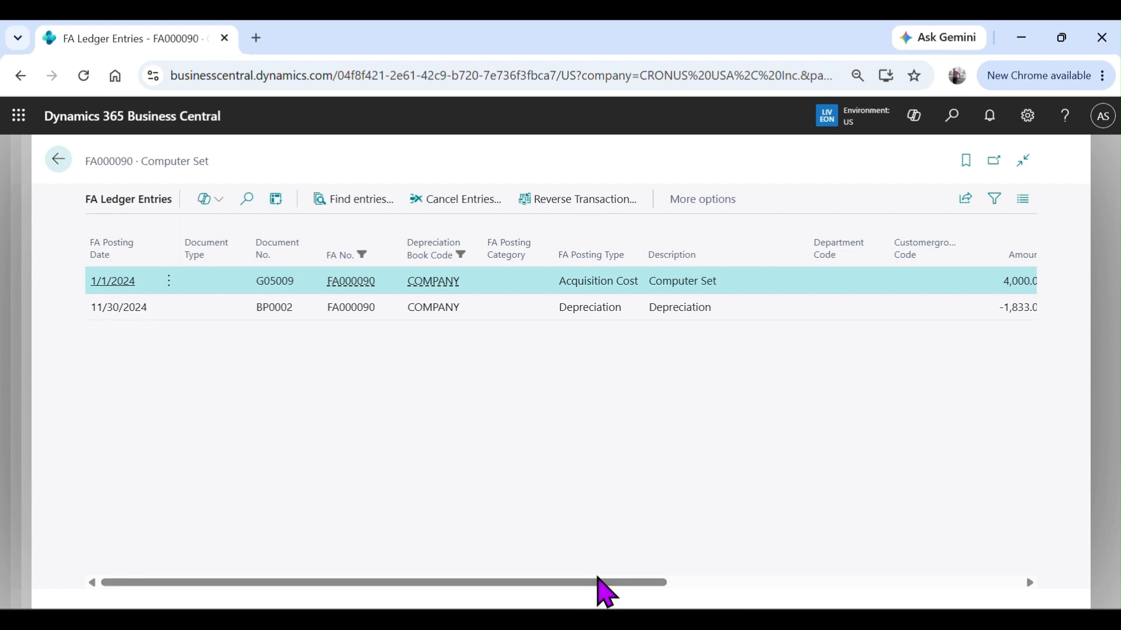
left_click_drag(591, 582, 763, 551)
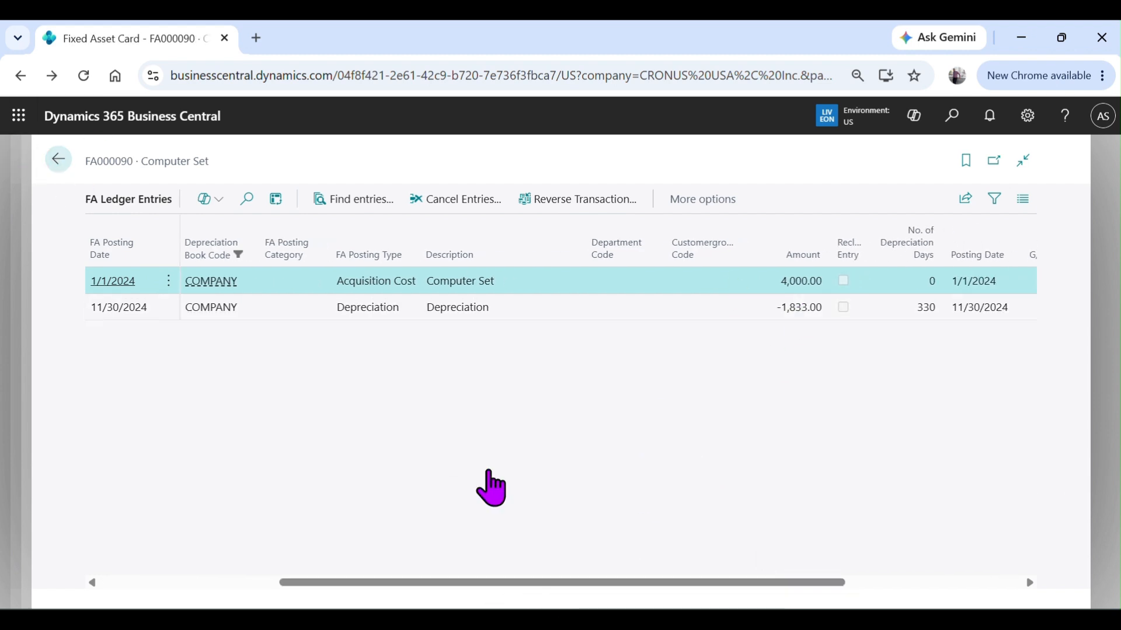
key("Escape")
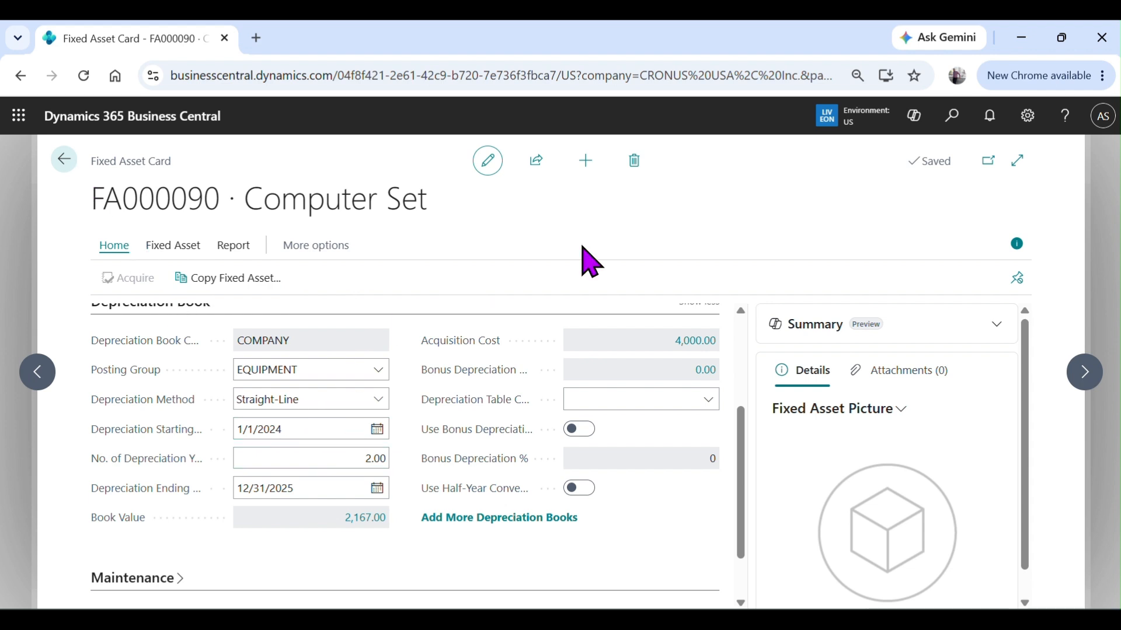
Find the Sales Invoices page and create a new sales invoice for customer Adatum Corporation.
left_click(950, 134)
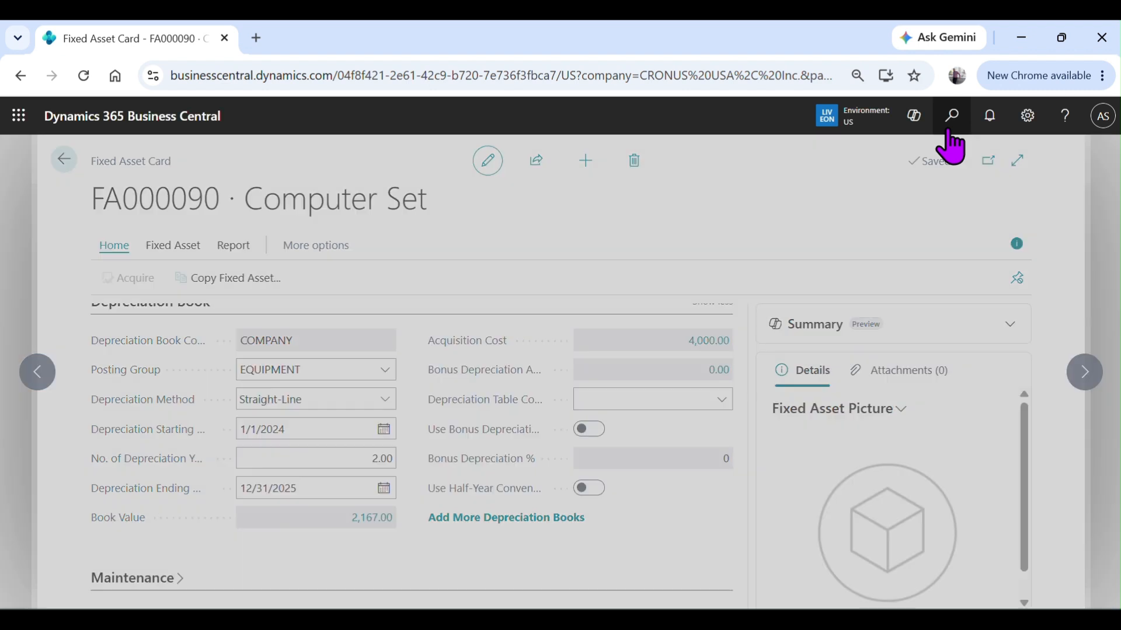
type("sales invoi")
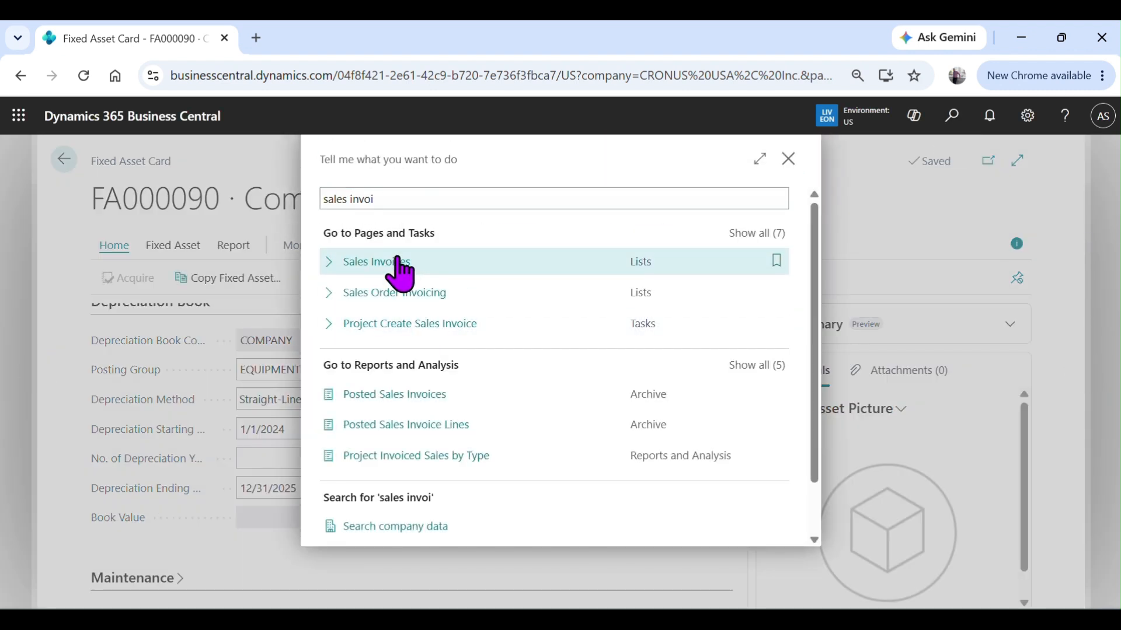
left_click(396, 262)
left_click(373, 205)
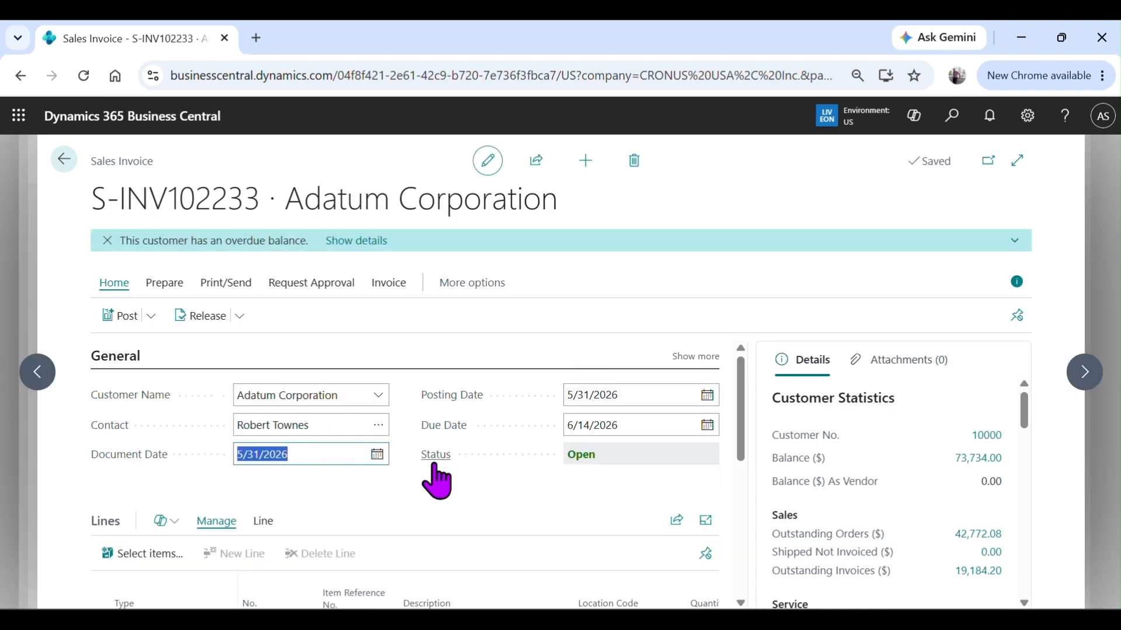
Change the first invoice line's type to Fixed Asset and choose FA000090, Computer Set, as its number.
scroll(429, 474, "down", 1)
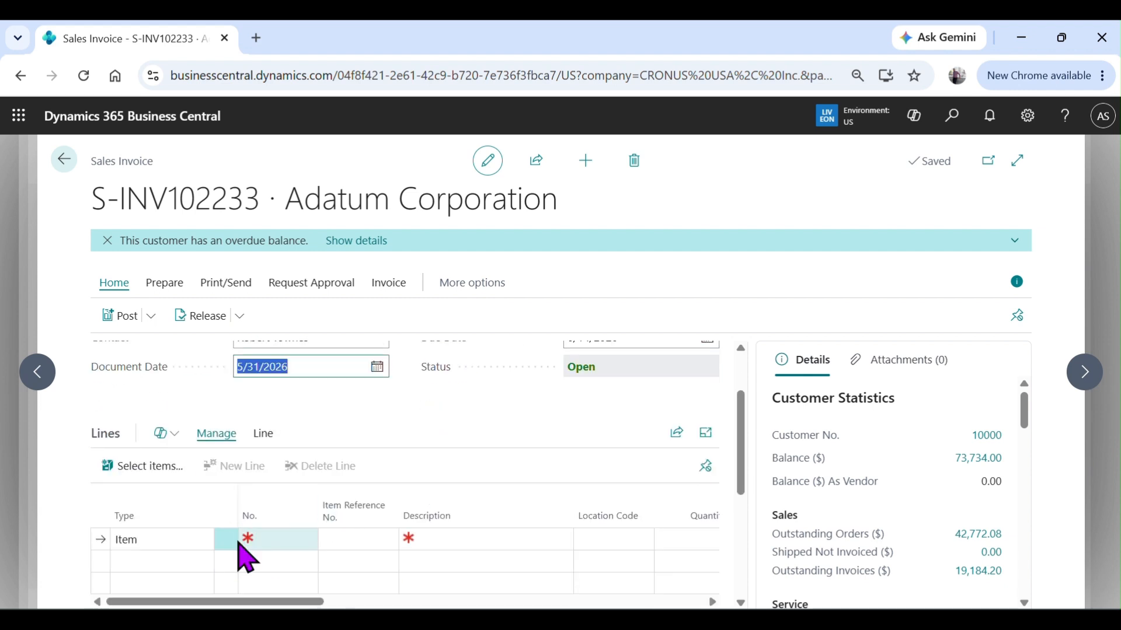
scroll(303, 516, "up", 1)
scroll(334, 470, "down", 3)
left_click(188, 457)
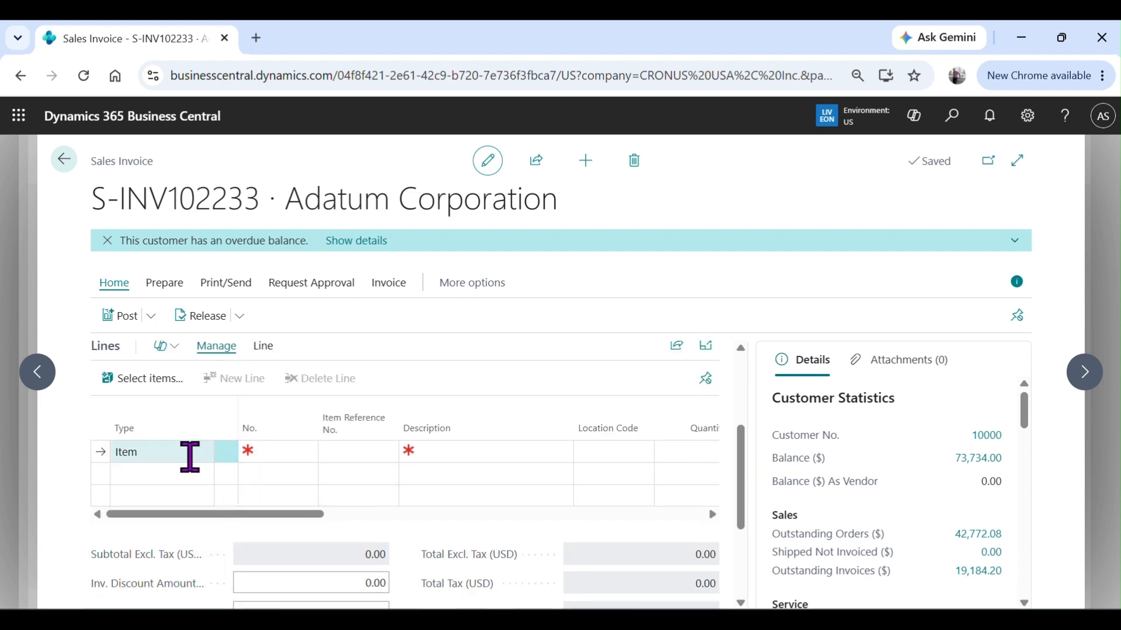
type("t")
key("Tab")
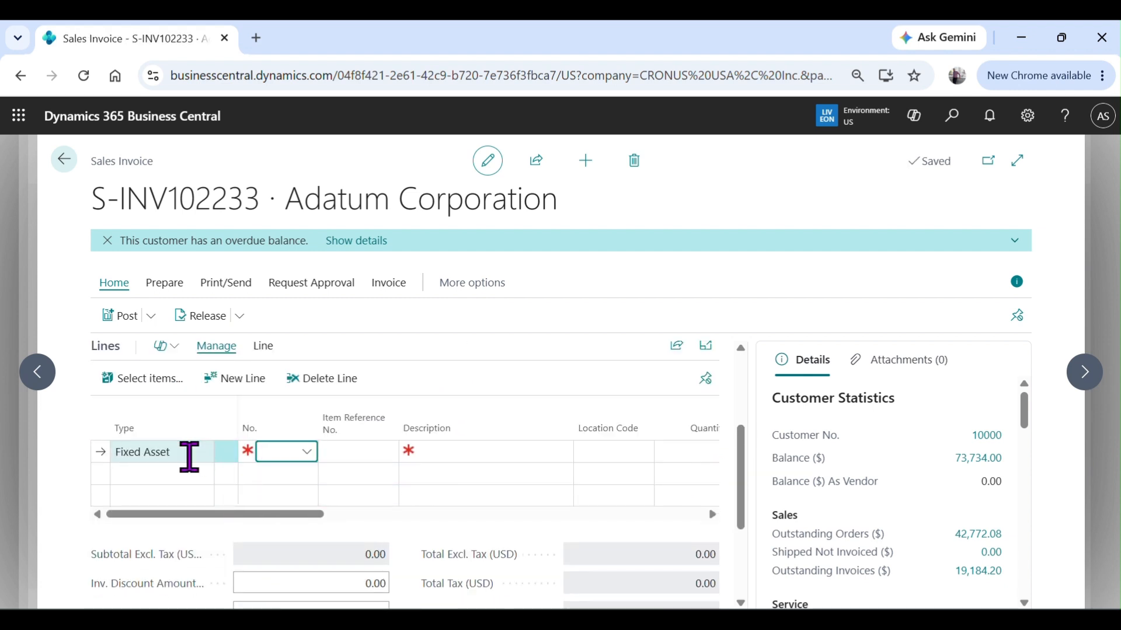
left_click(305, 454)
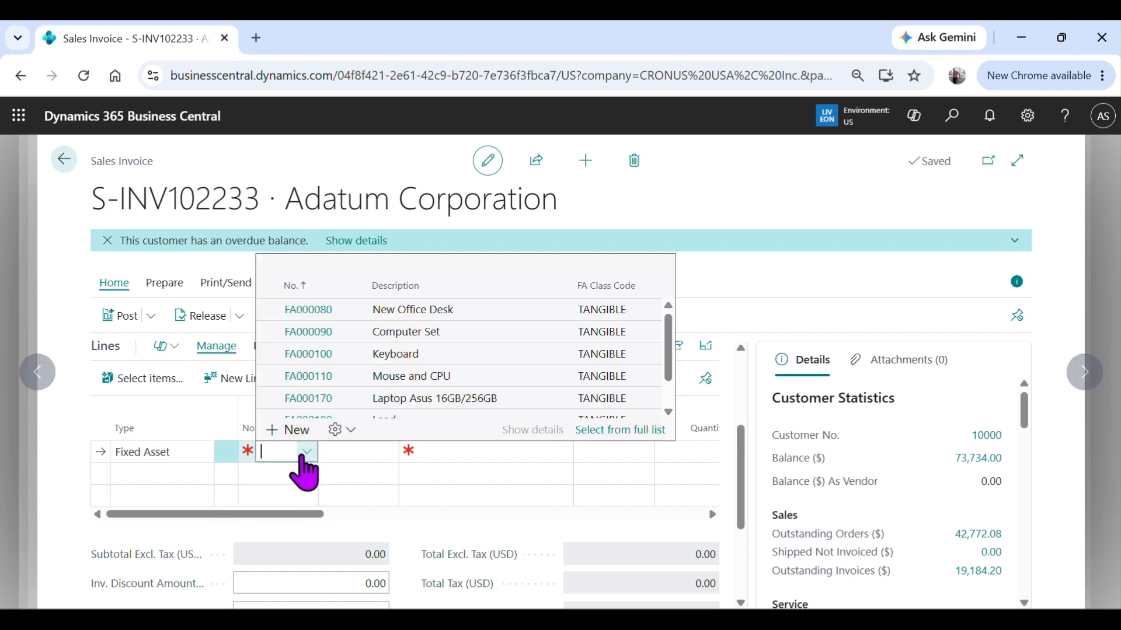
key("Return")
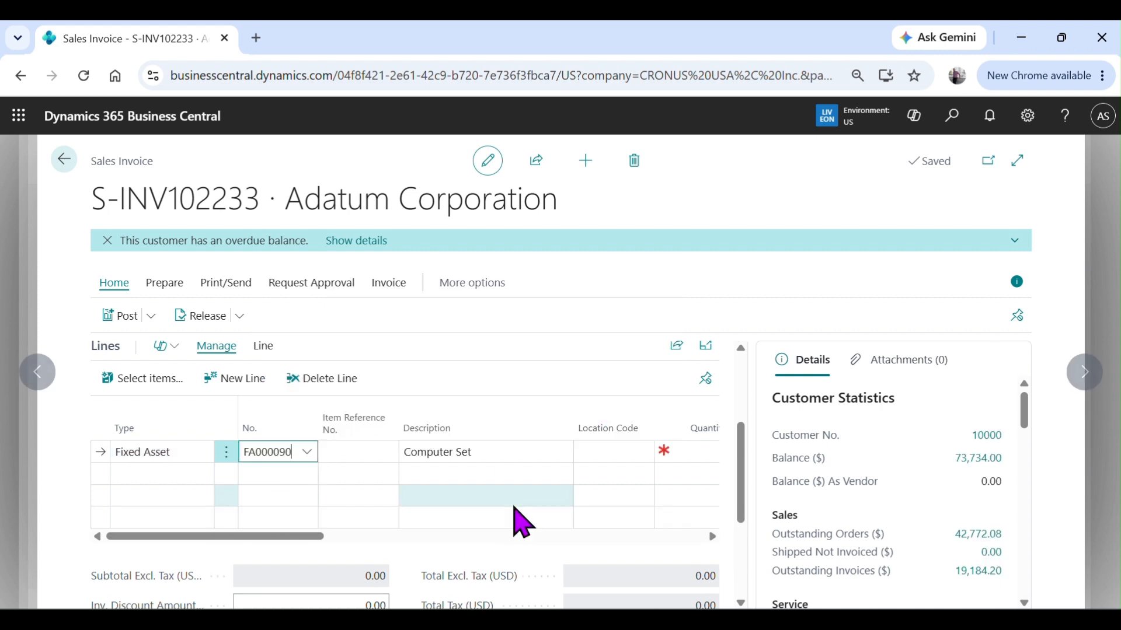
On the Computer Set line, set the quantity to 1, the unit of measure to EA and the unit price to 3000.
key("Tab")
key("Tab")
key("Tab")
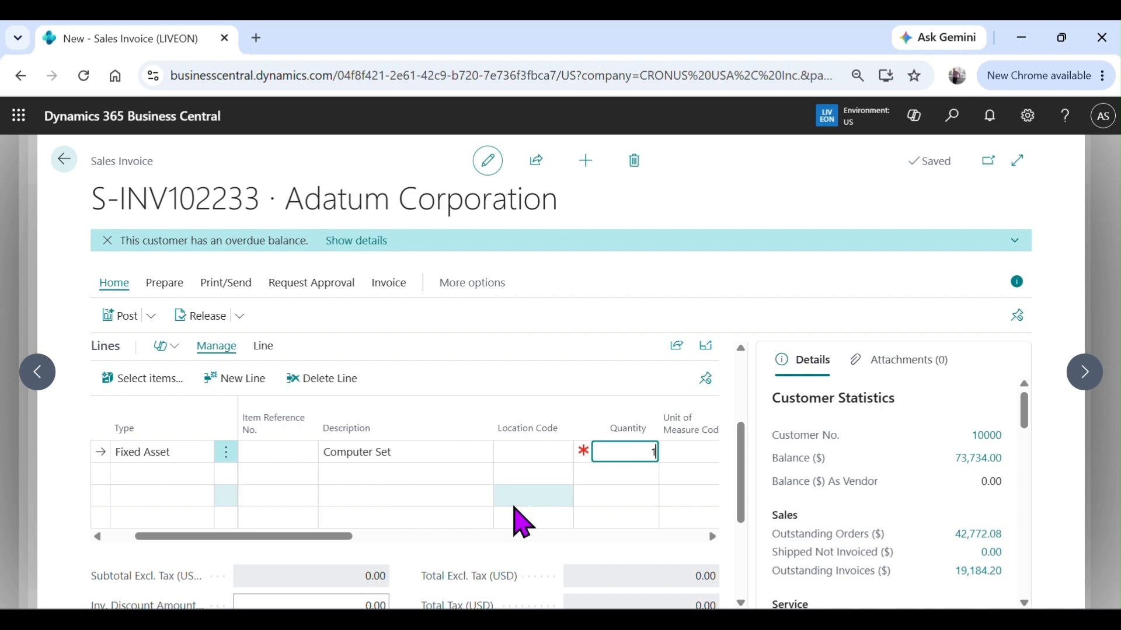
type("1")
key("Tab")
key("Tab")
key("shift+Tab")
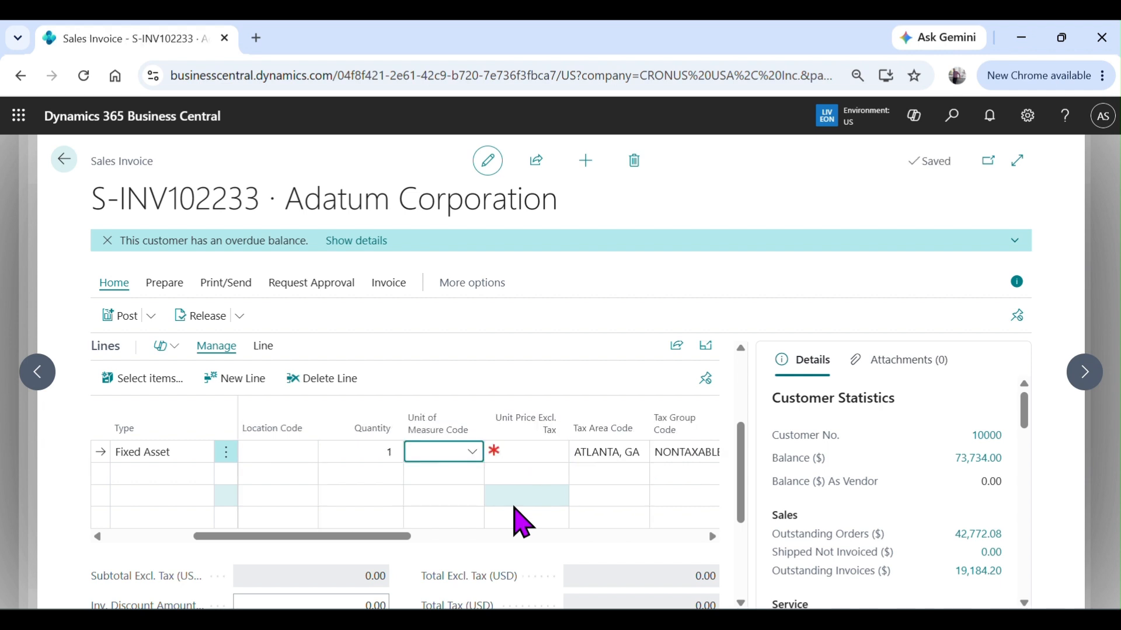
key("Tab")
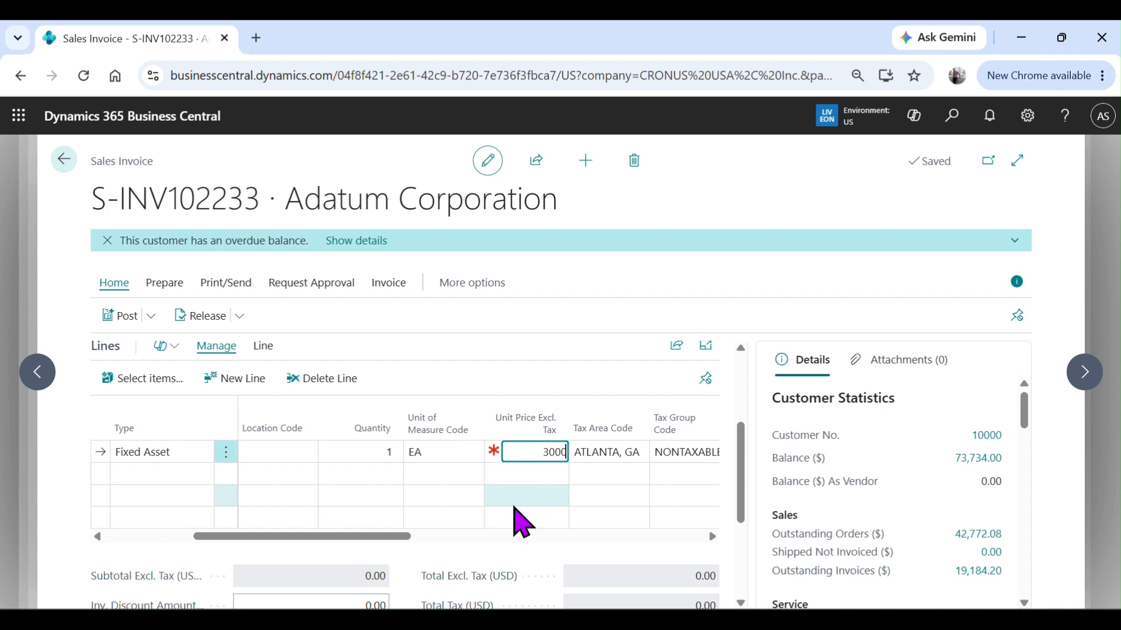
key("Tab")
Preview the posting of the sales invoice and show its FA ledger entries.
scroll(509, 503, "up", 1)
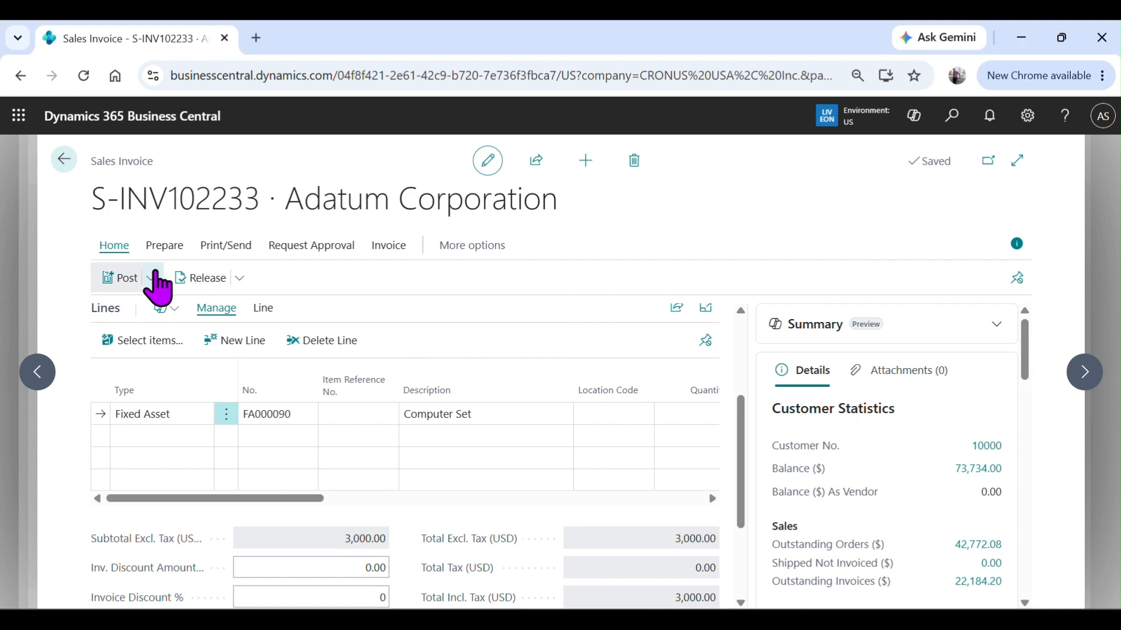
left_click(129, 277)
left_click(161, 368)
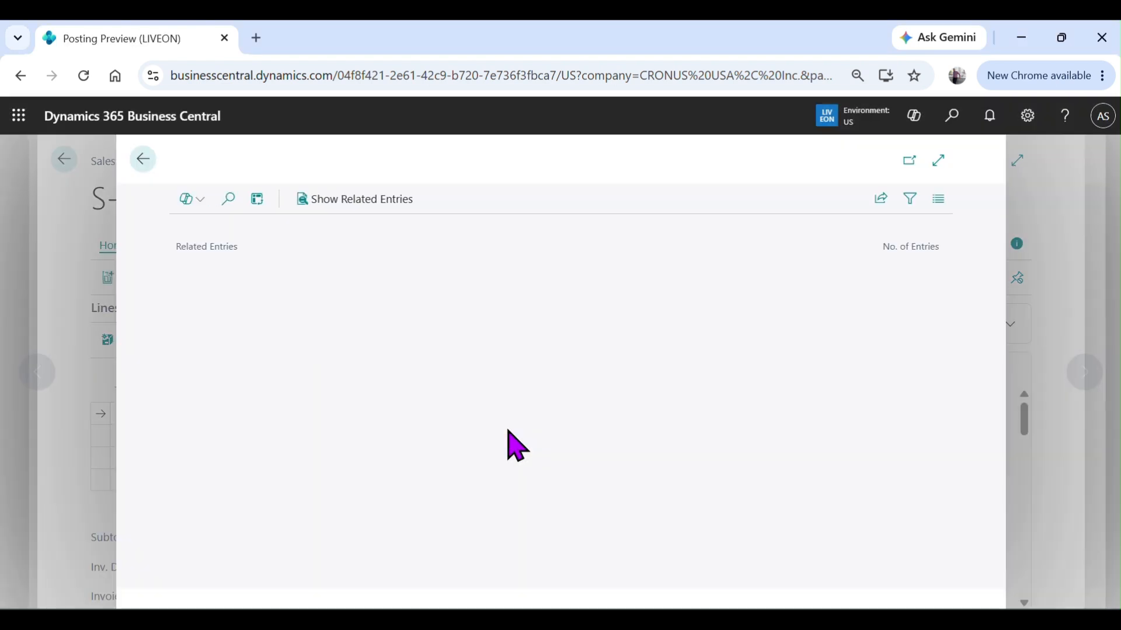
left_click(513, 386)
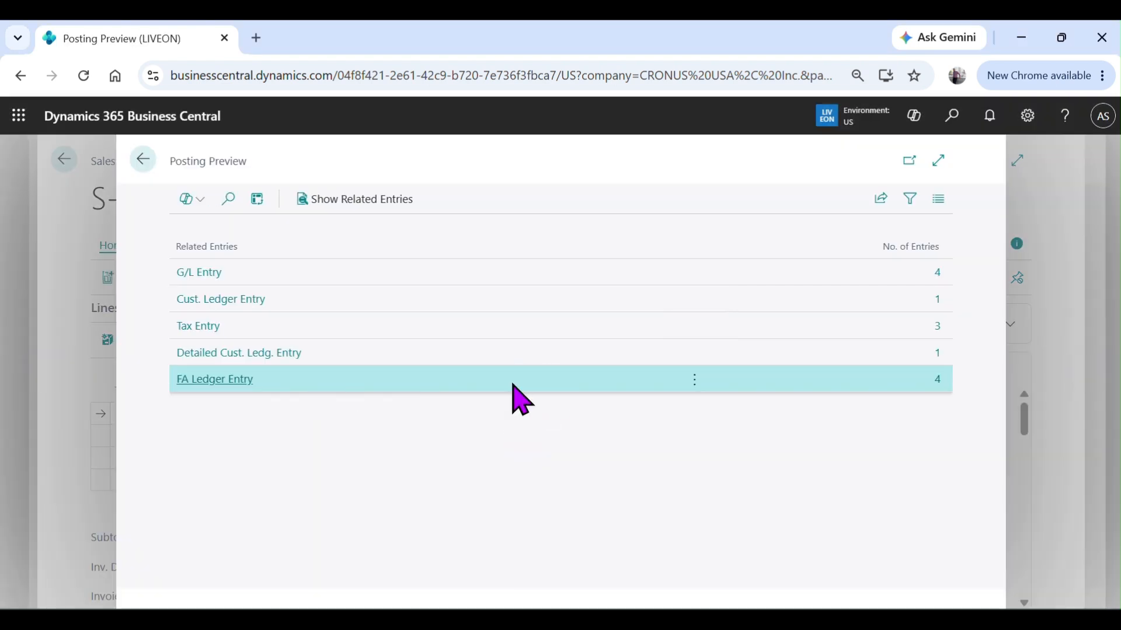
left_click(934, 380)
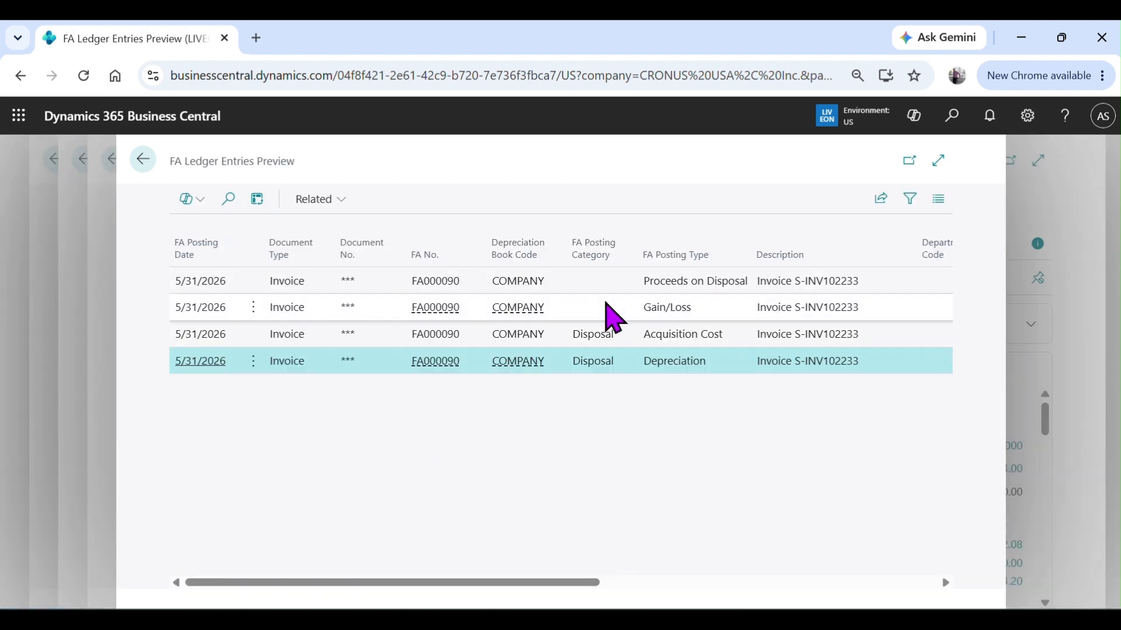
Examine the previewed amounts for proceeds on disposal, gain/loss, acquisition cost and depreciation.
left_click(619, 337)
left_click(665, 289)
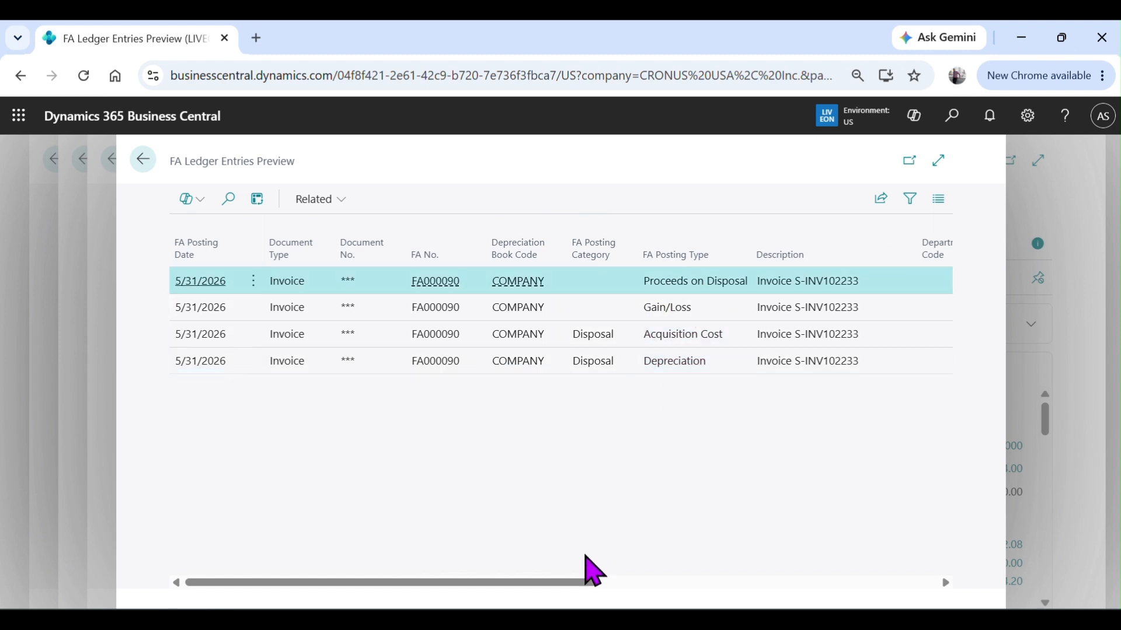
left_click_drag(531, 581, 789, 582)
left_click(805, 338)
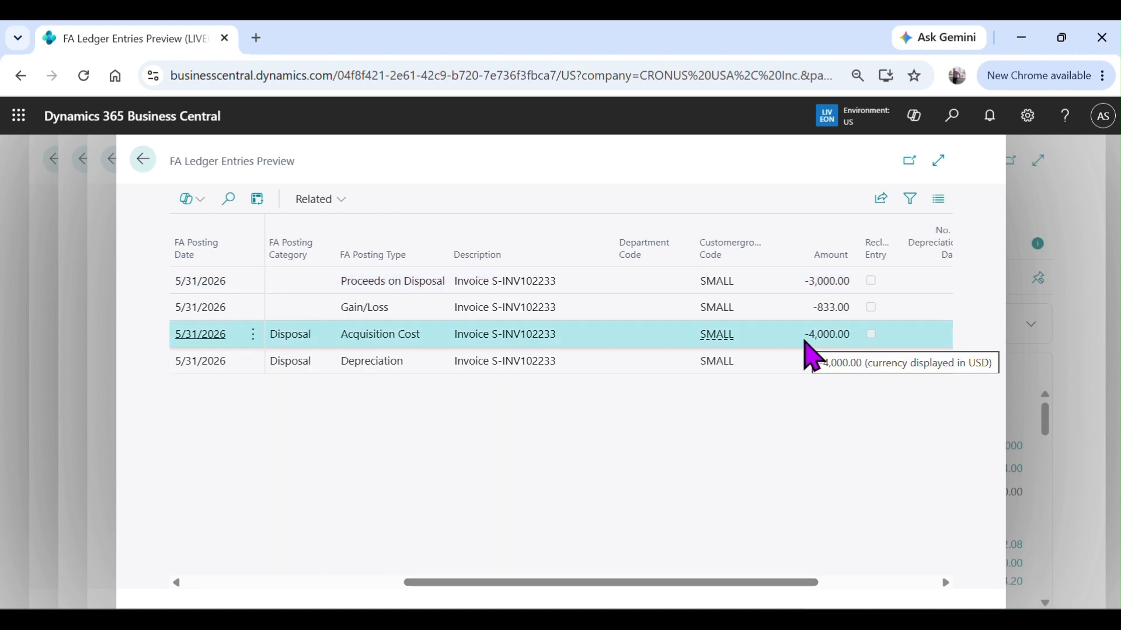
left_click(804, 366)
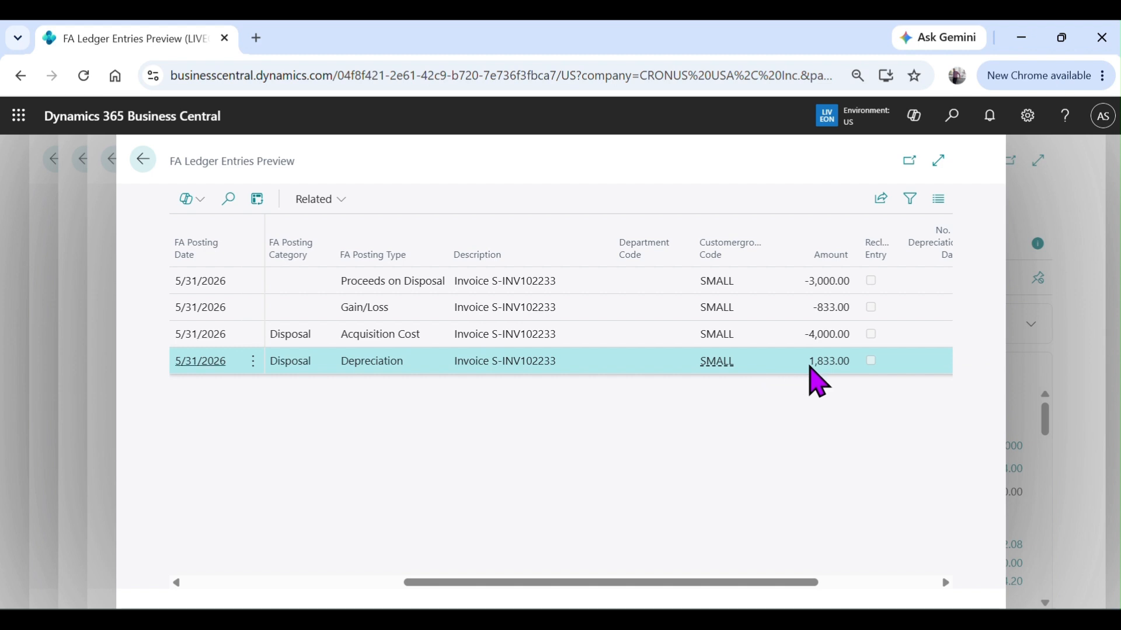
left_click(808, 293)
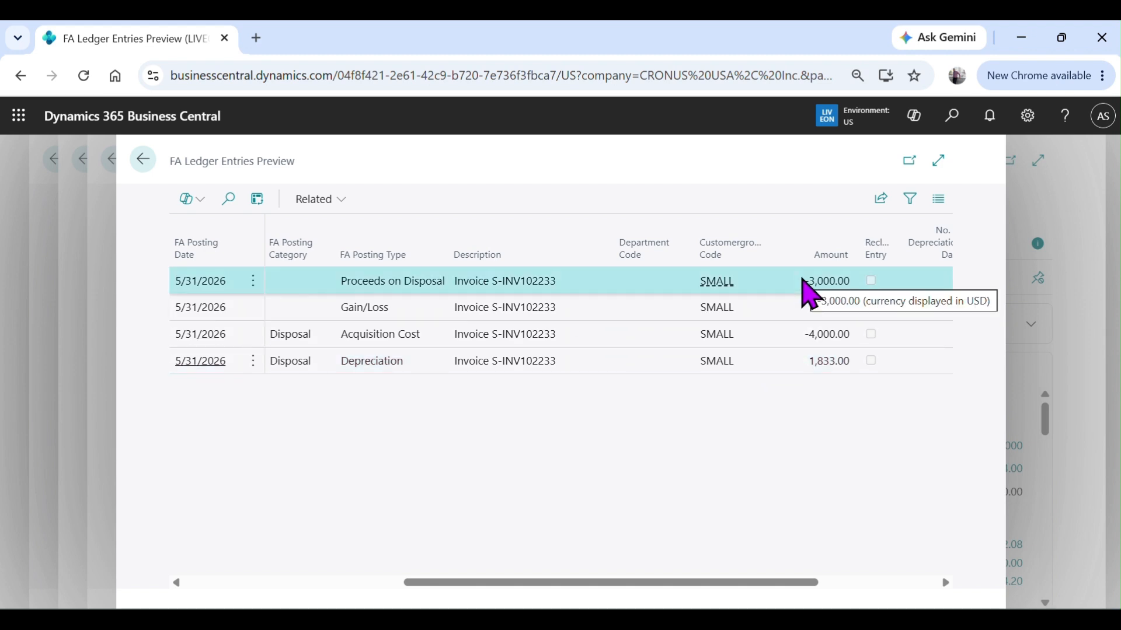
left_click(794, 313)
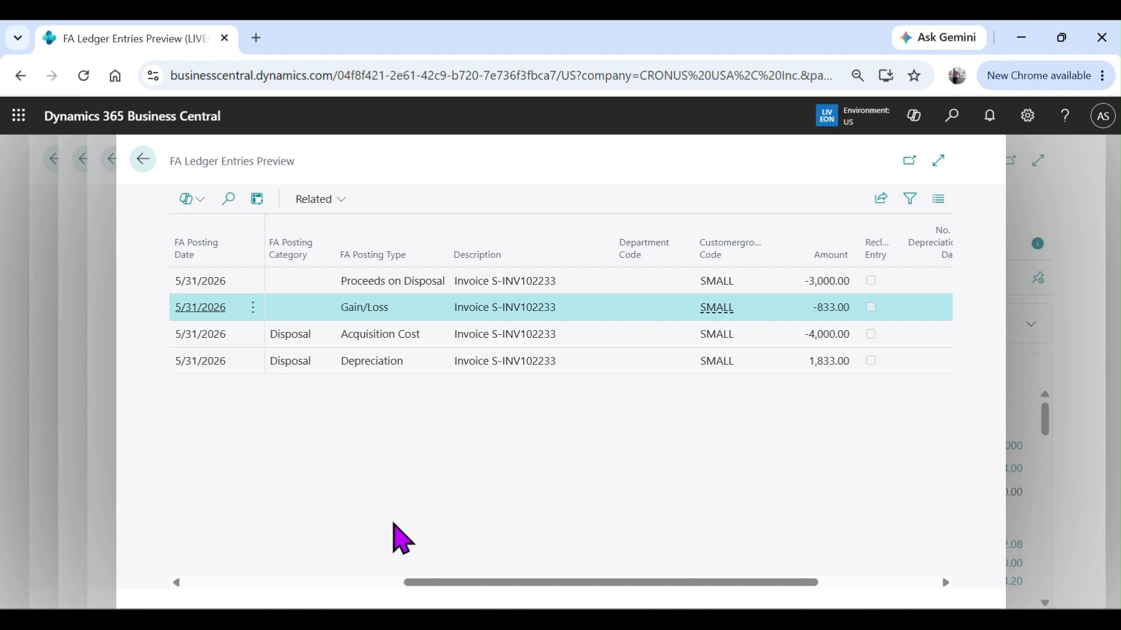
Switch to Calculator, compute 2167 - 3000 to check the gain/loss amount, and close it.
key("super")
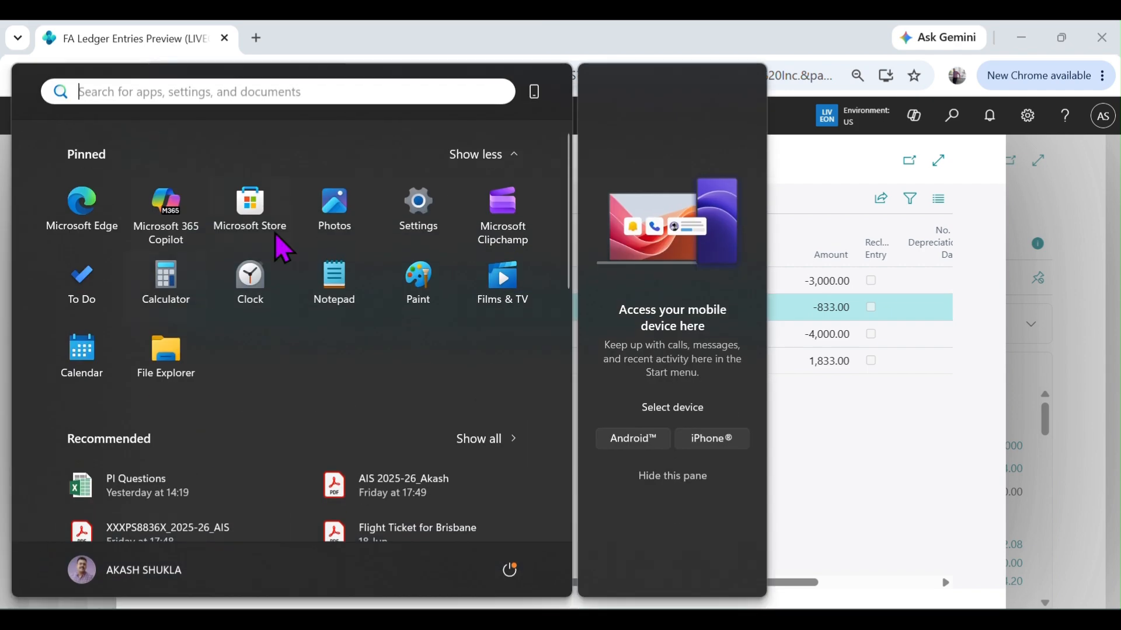
key("super")
key("super")
type("cal")
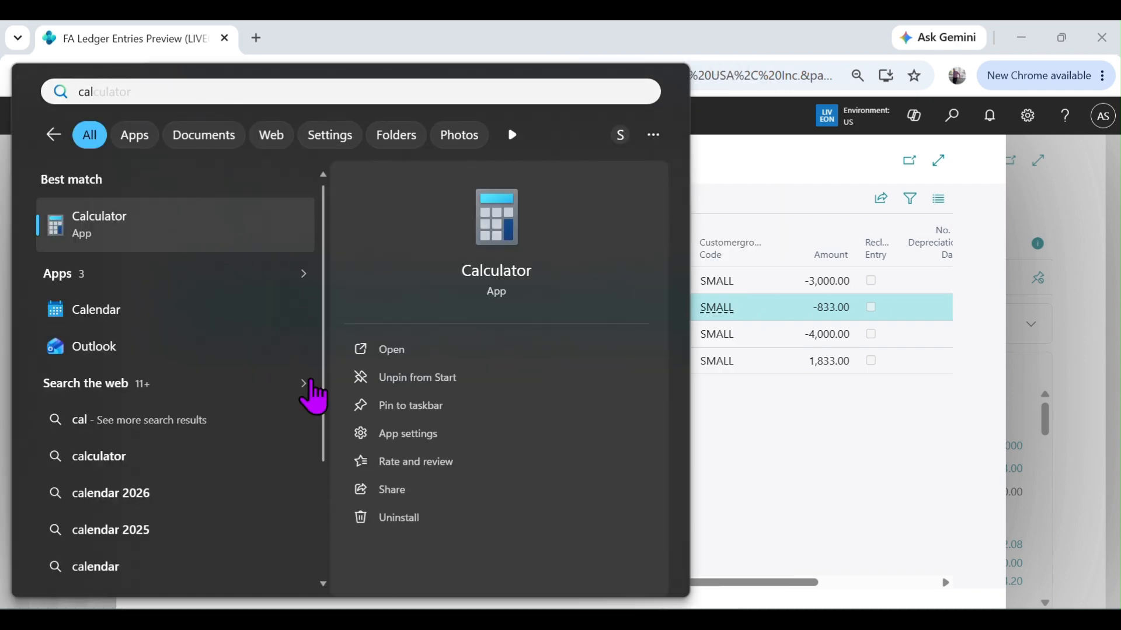
key("Return")
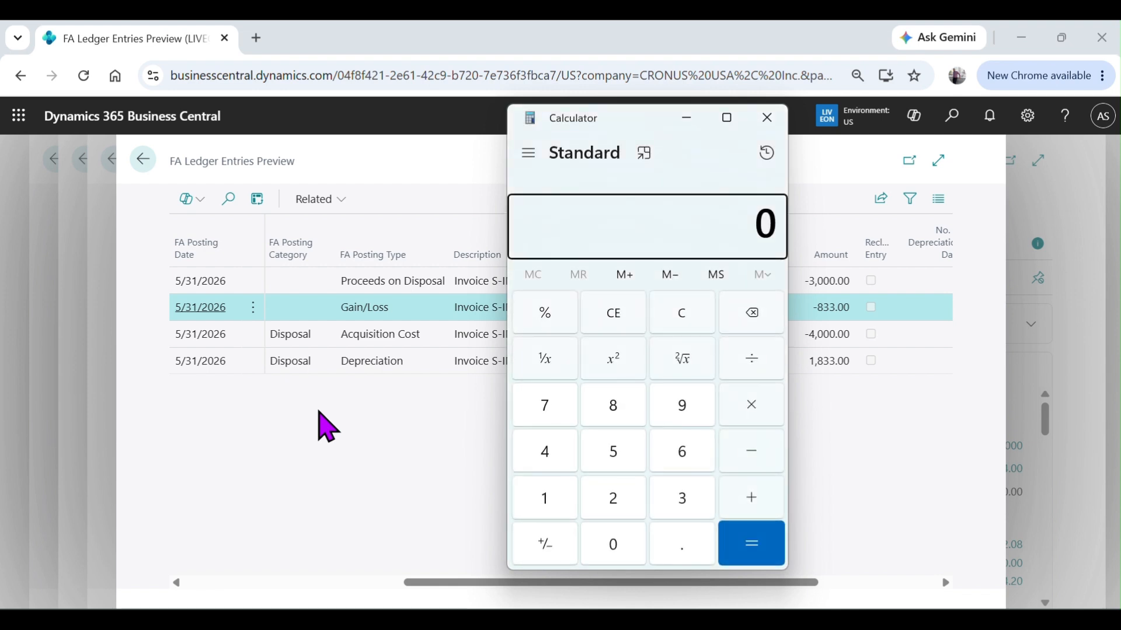
type("2167 - 3000")
key("Return")
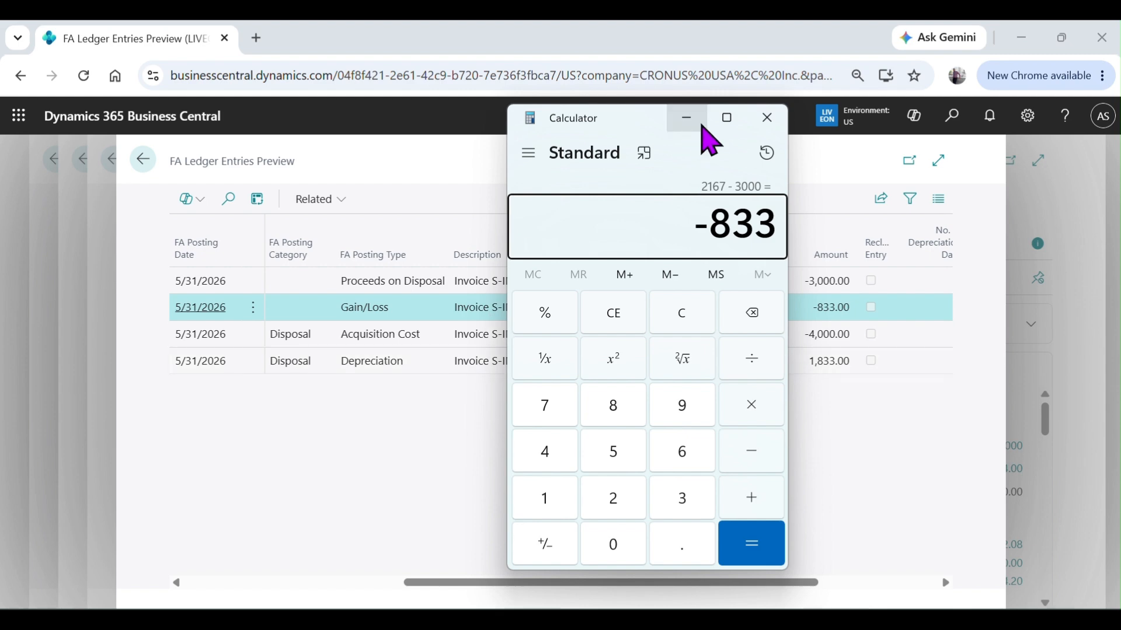
left_click(768, 120)
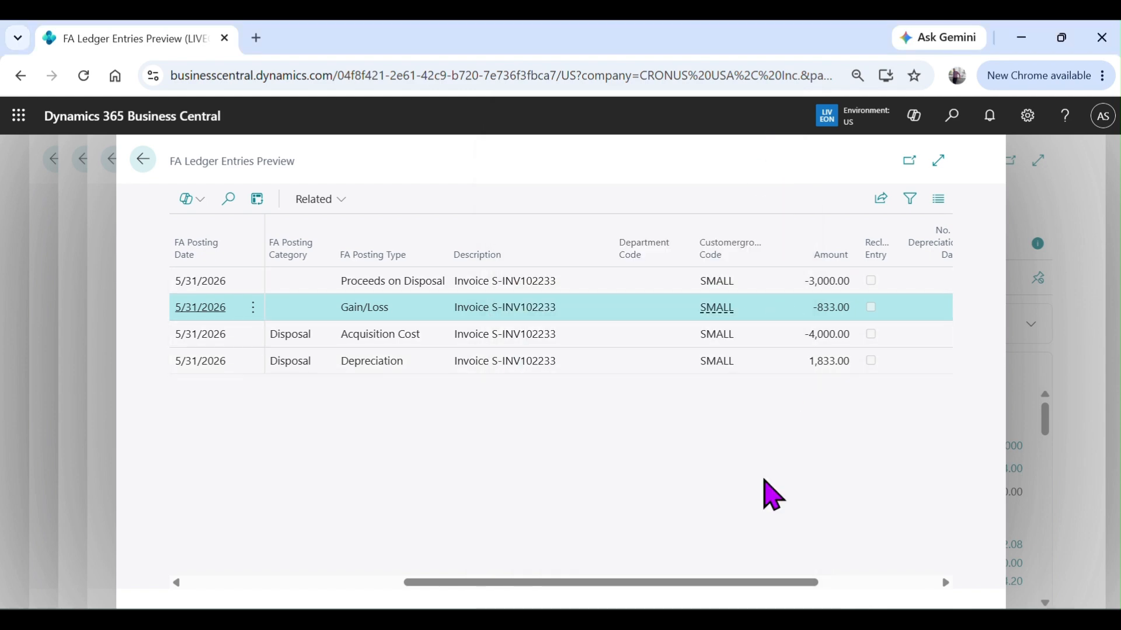
Return to the posting preview and reopen the FA ledger entries to recheck the disposal amounts.
left_click(142, 160)
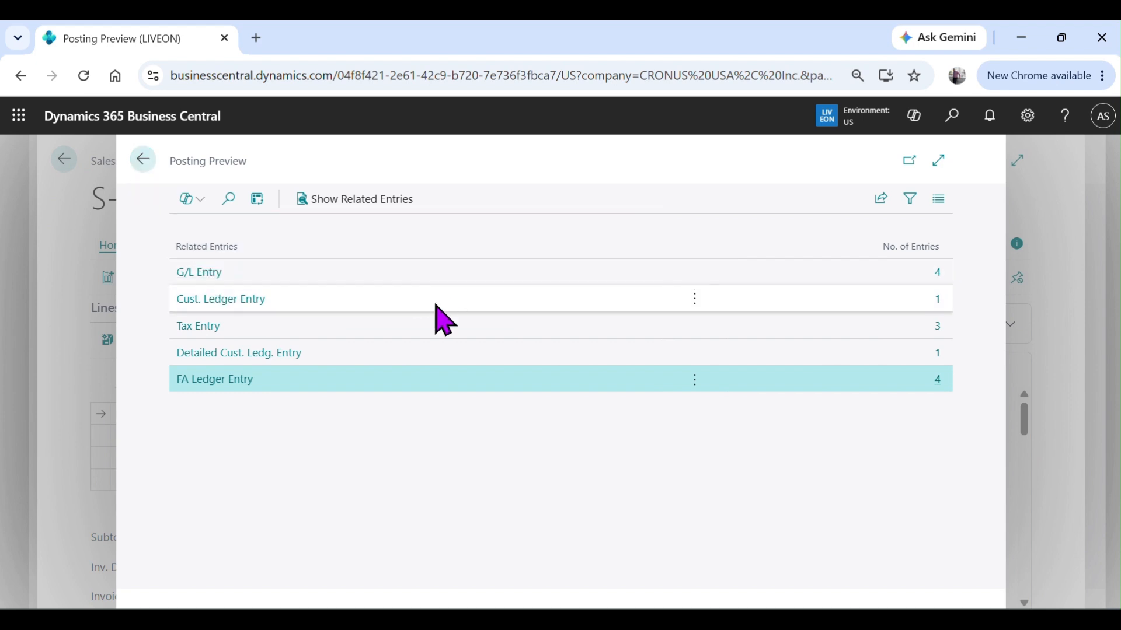
left_click(407, 373)
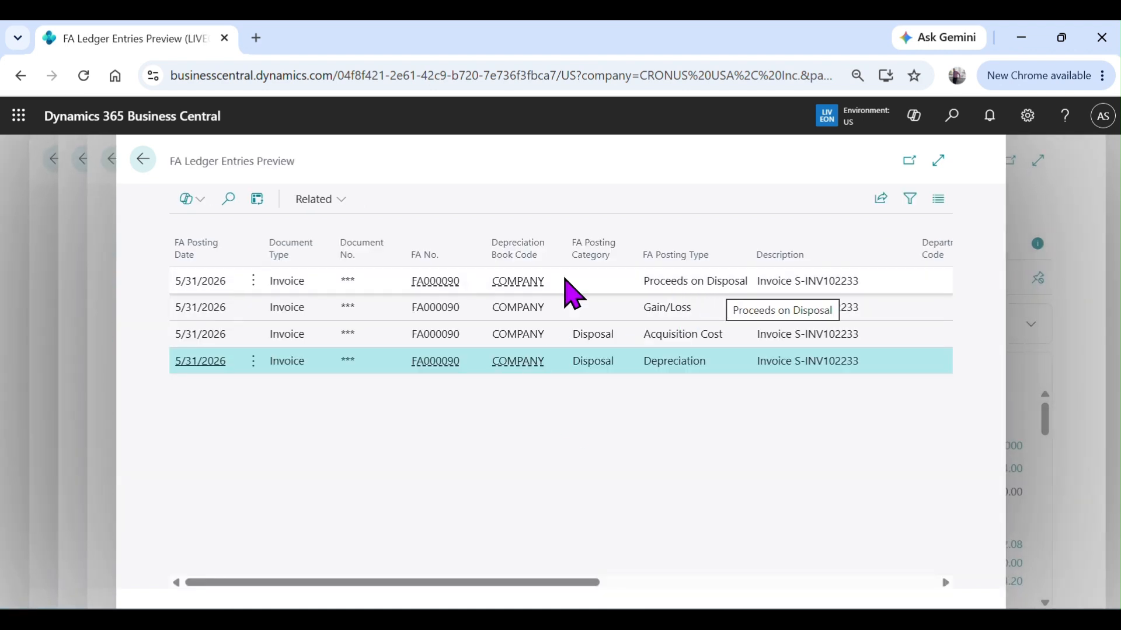
left_click_drag(561, 584, 841, 582)
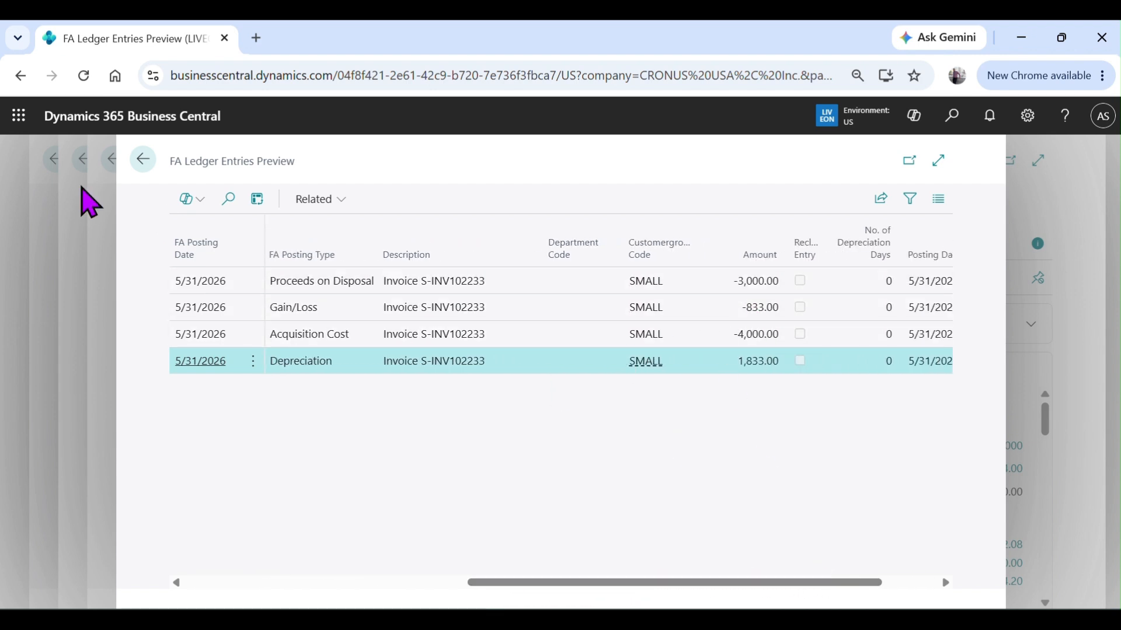
Close the posting preview and post the Computer Set sales invoice without opening the posted document.
left_click(143, 159)
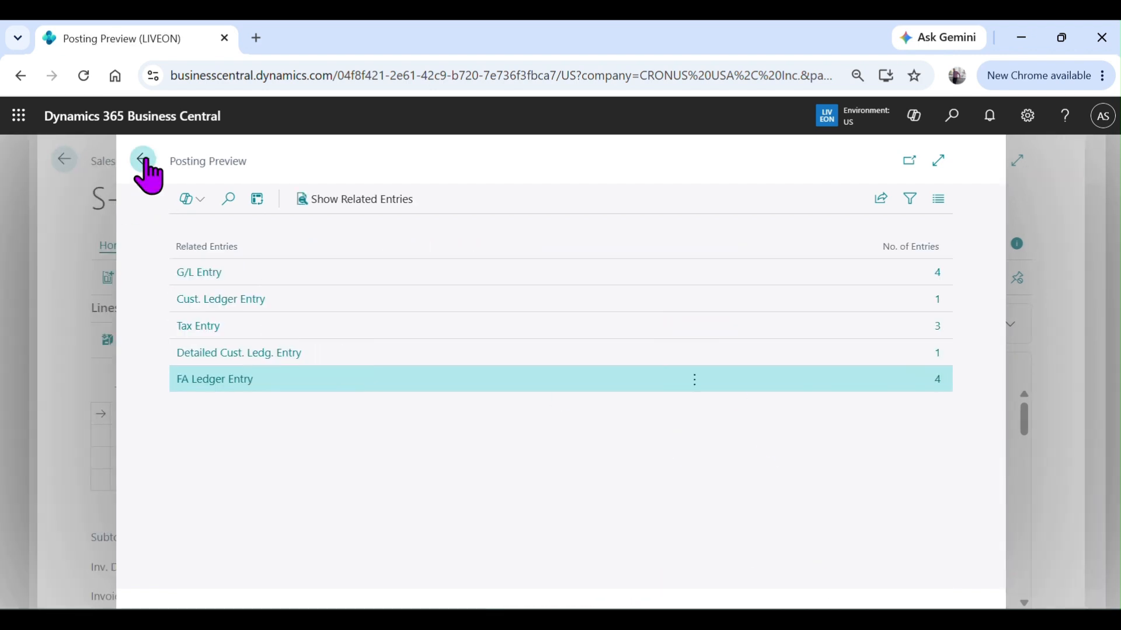
left_click(143, 161)
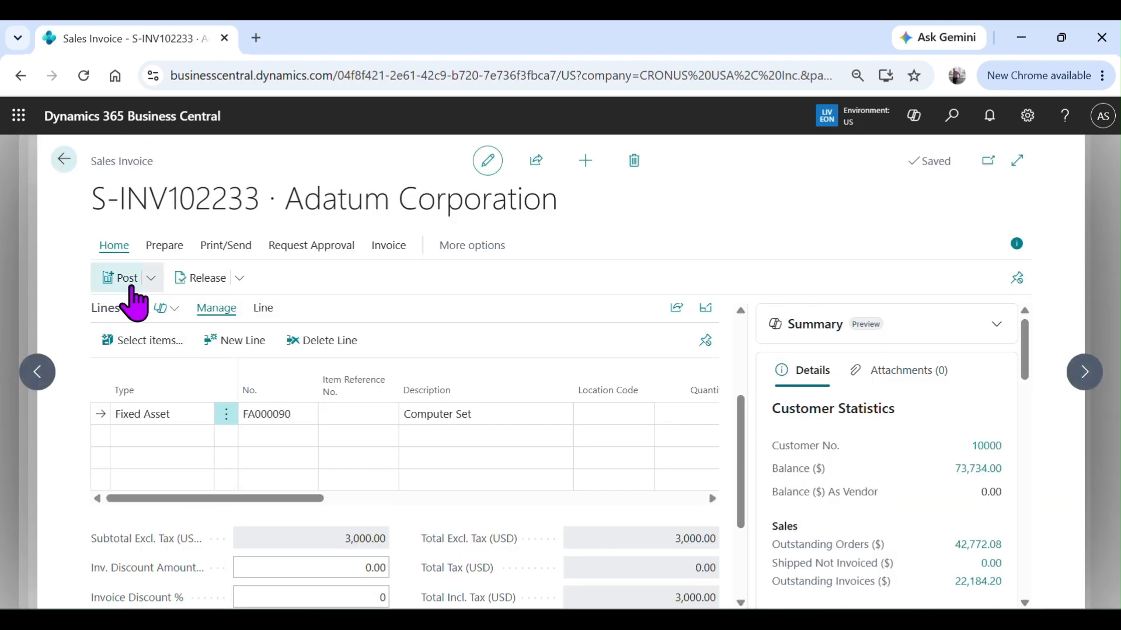
left_click(129, 280)
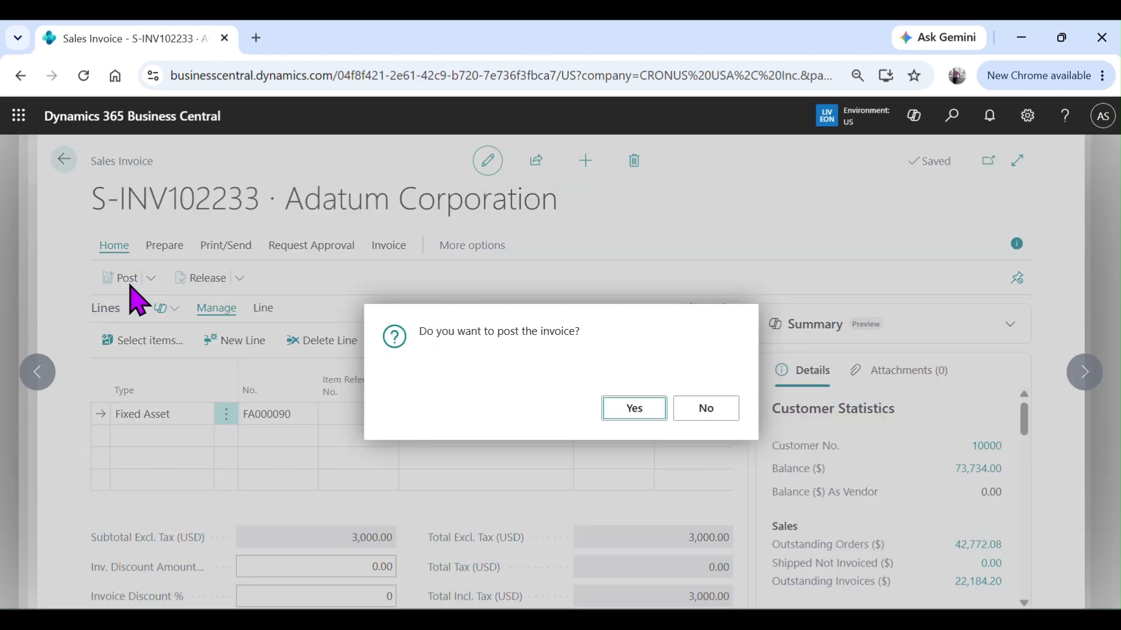
left_click(630, 407)
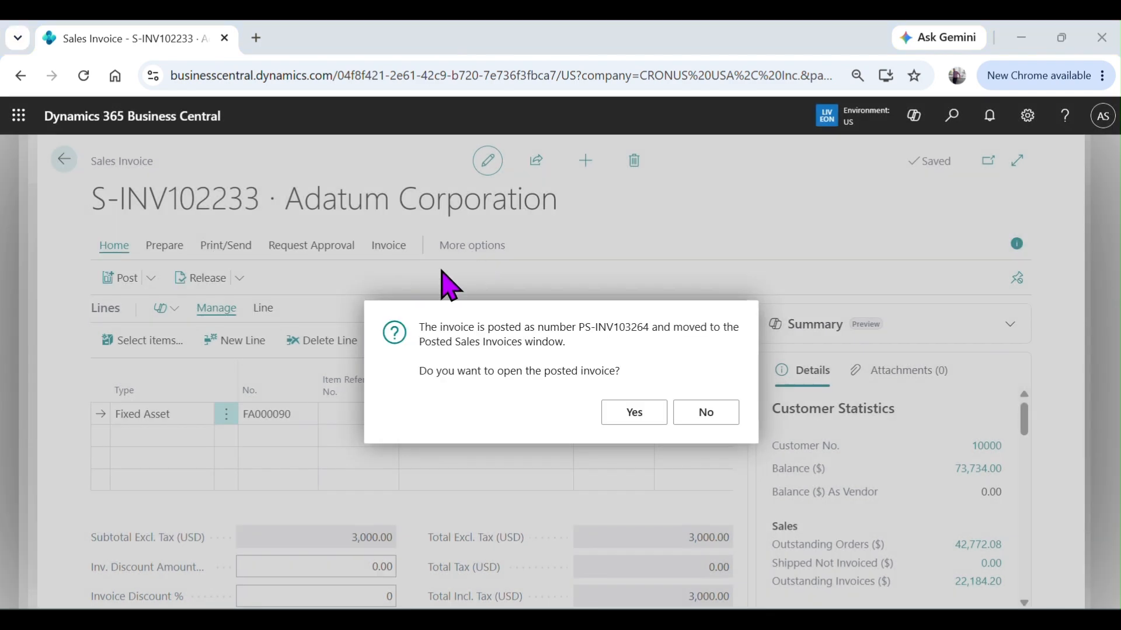
left_click(706, 413)
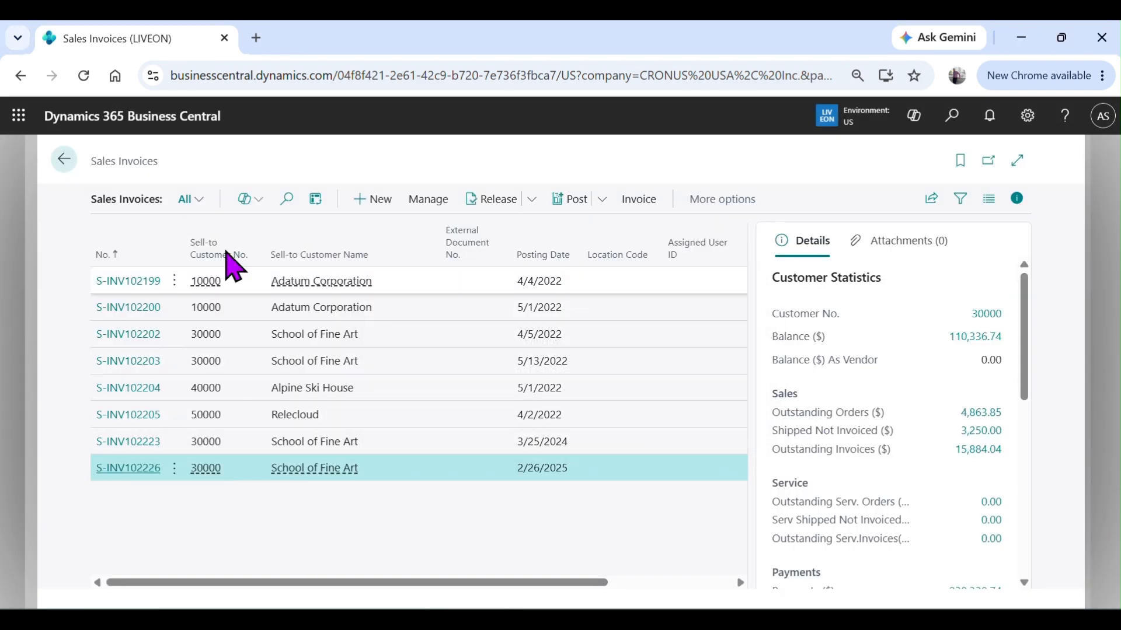
Return to the Computer Set card and examine its fixed asset statistics for disposal date, proceeds, gain/loss and book value.
left_click(64, 160)
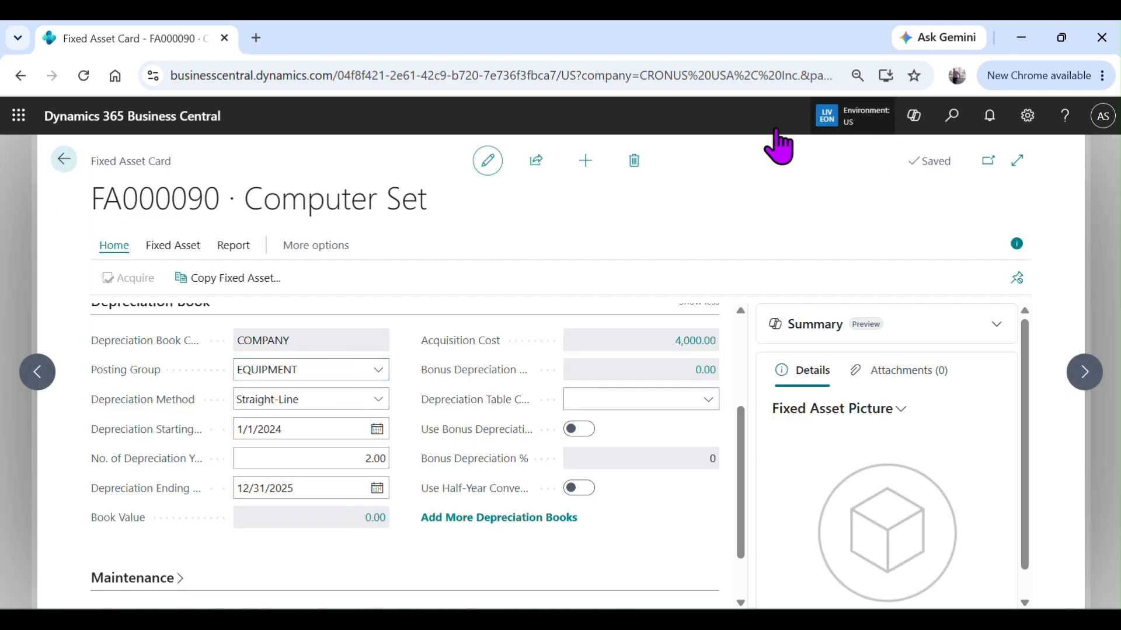
left_click(193, 249)
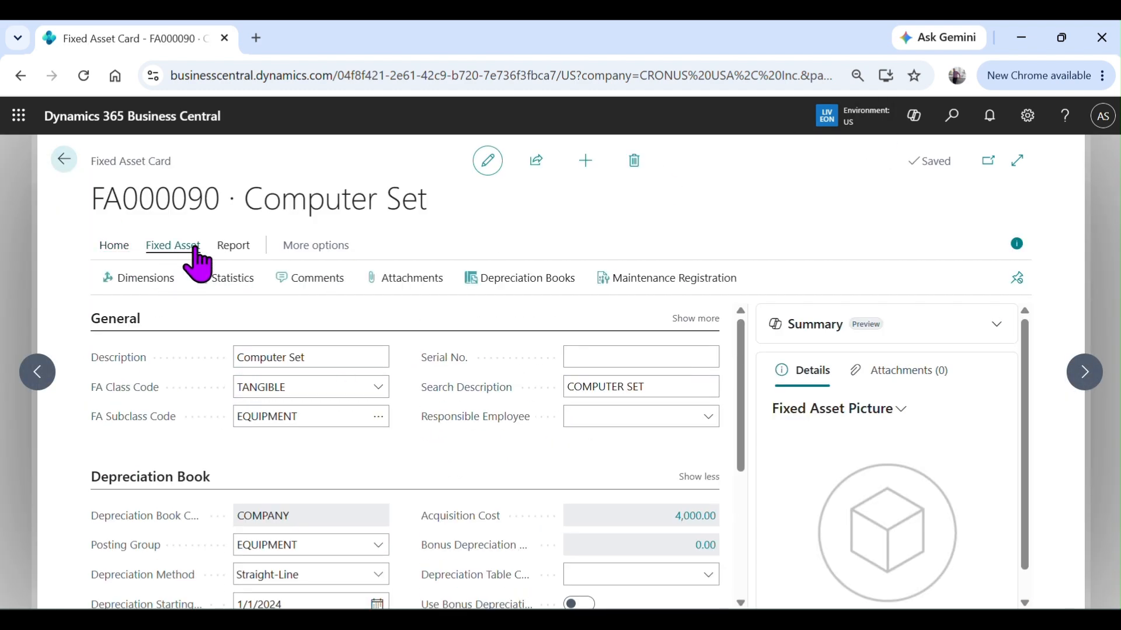
left_click(222, 283)
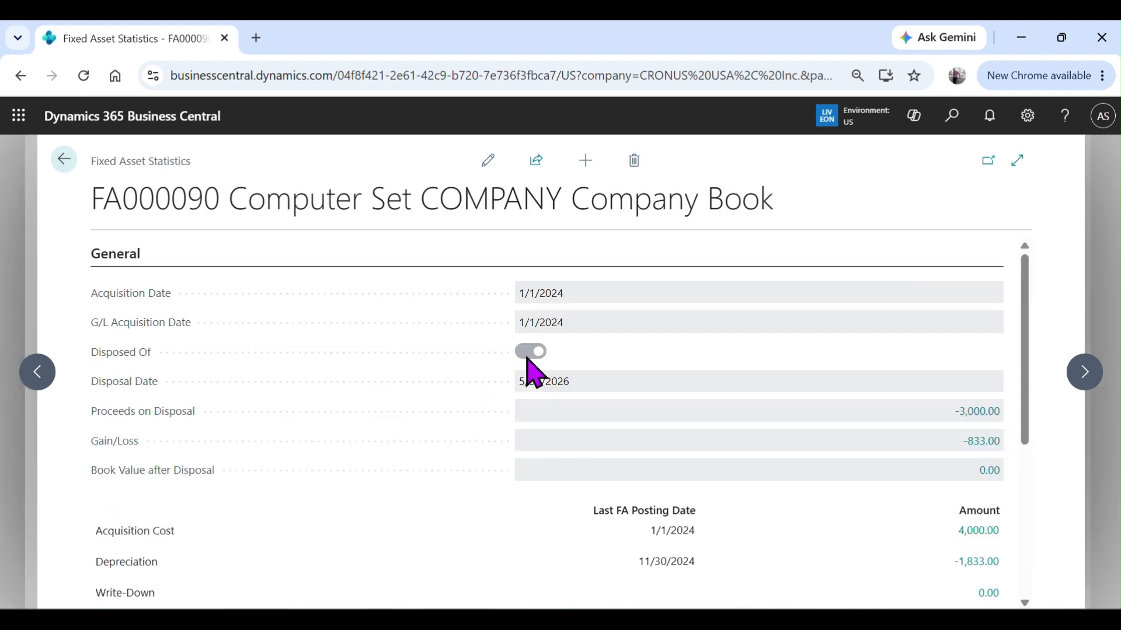
left_click_drag(578, 380, 492, 380)
left_click(570, 394)
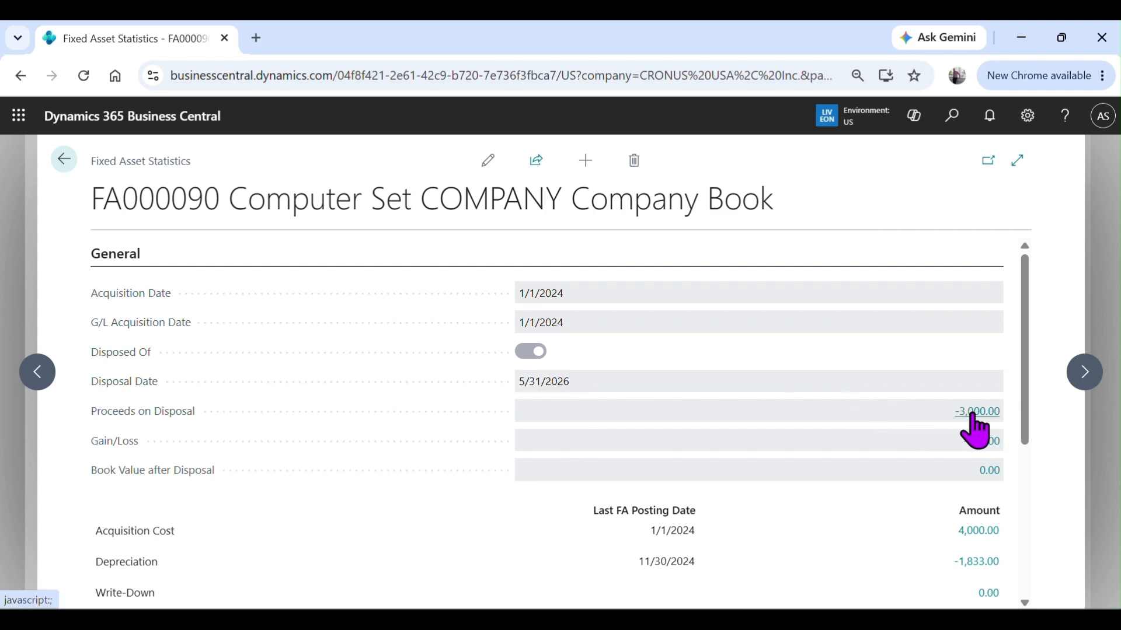
scroll(825, 462, "down", 5)
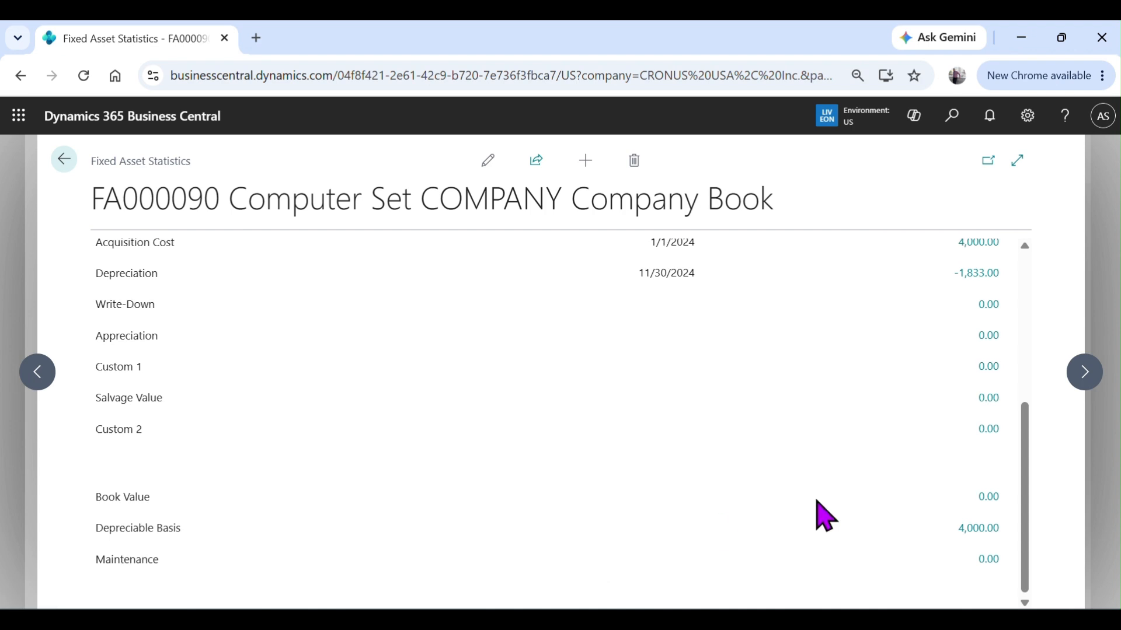
scroll(808, 508, "up", 3)
scroll(803, 499, "down", 3)
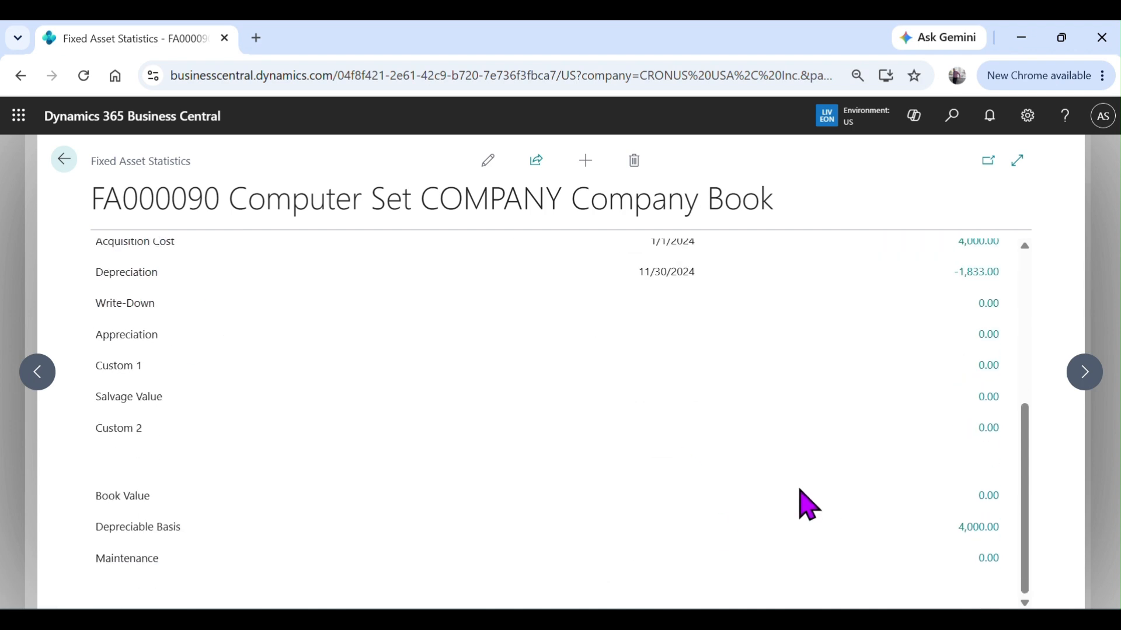
left_click(70, 166)
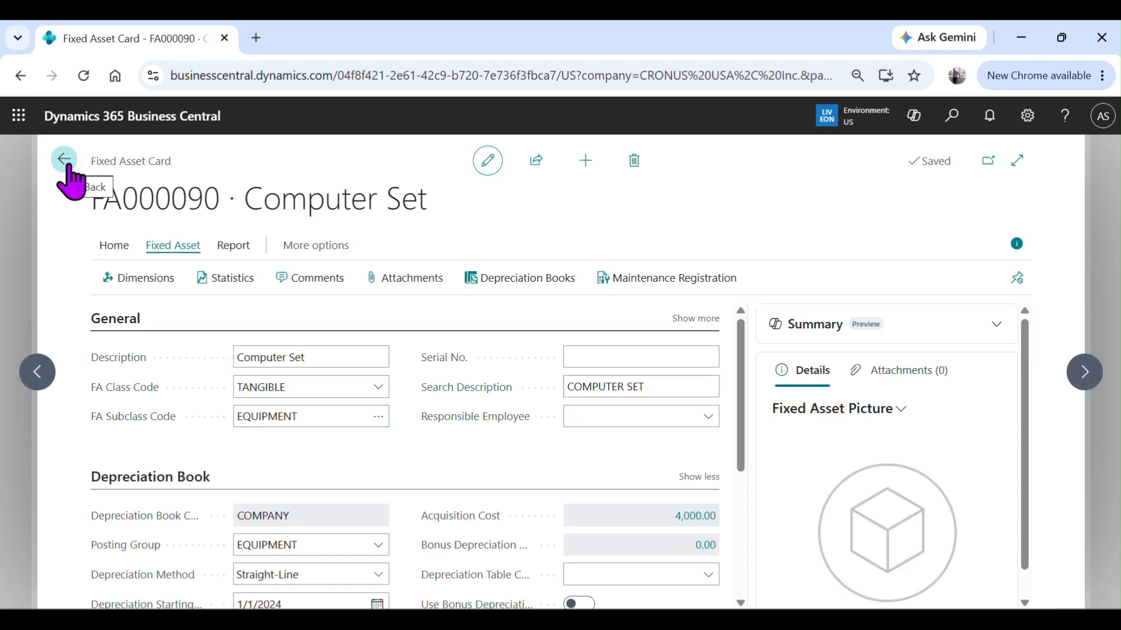
Show the FA ledger entries behind the book value of New Office Desk, review their amounts, and return to its card.
left_click(70, 166)
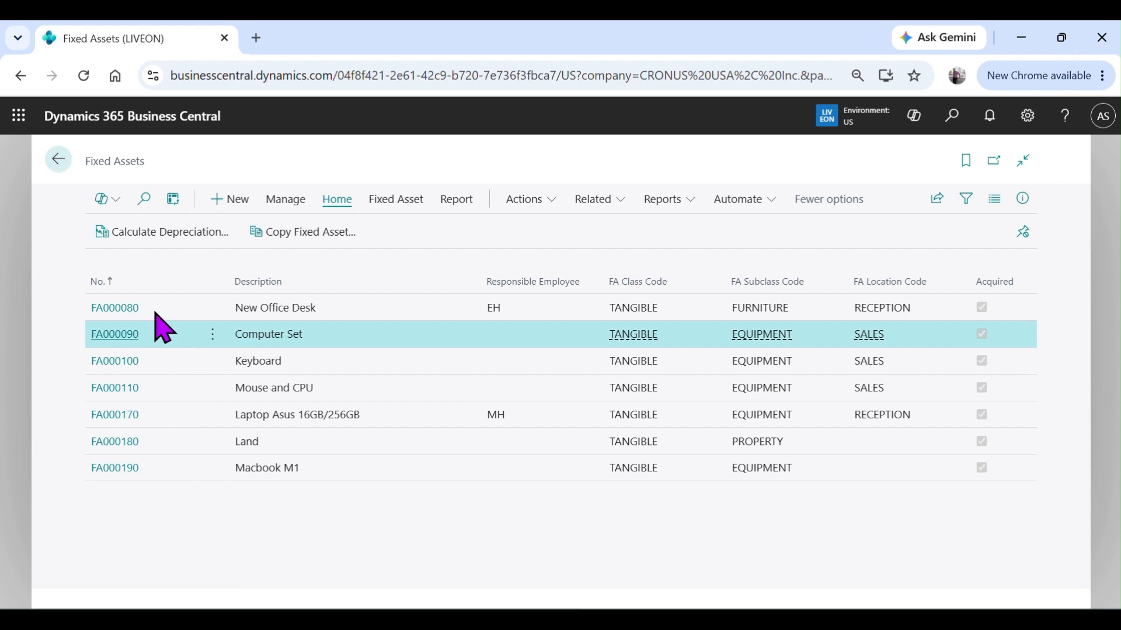
left_click(101, 316)
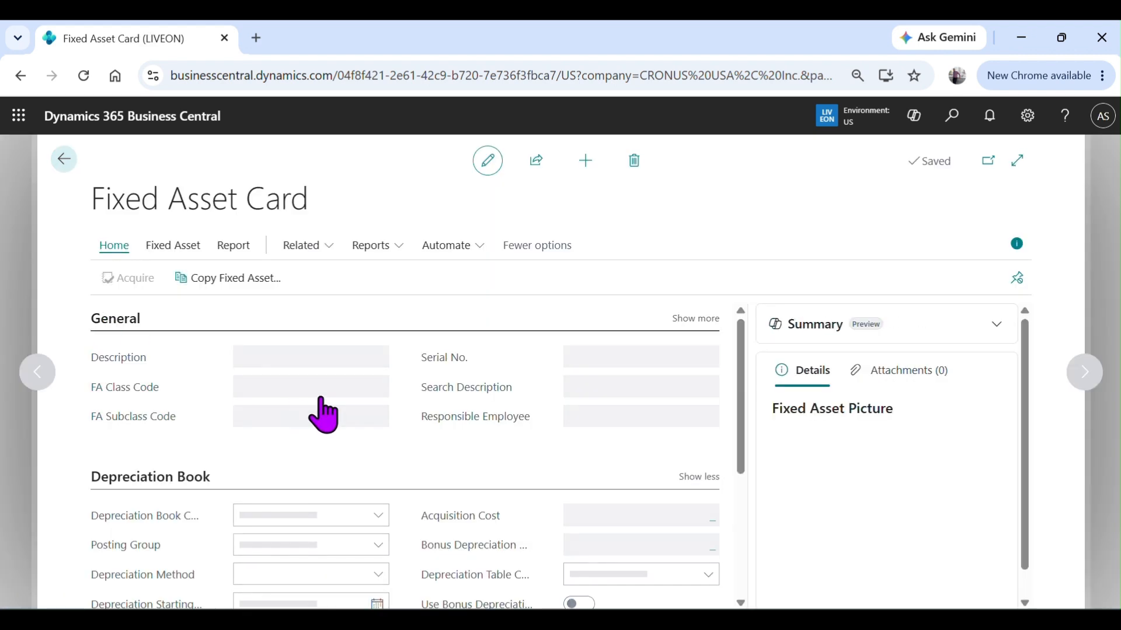
scroll(412, 464, "down", 5)
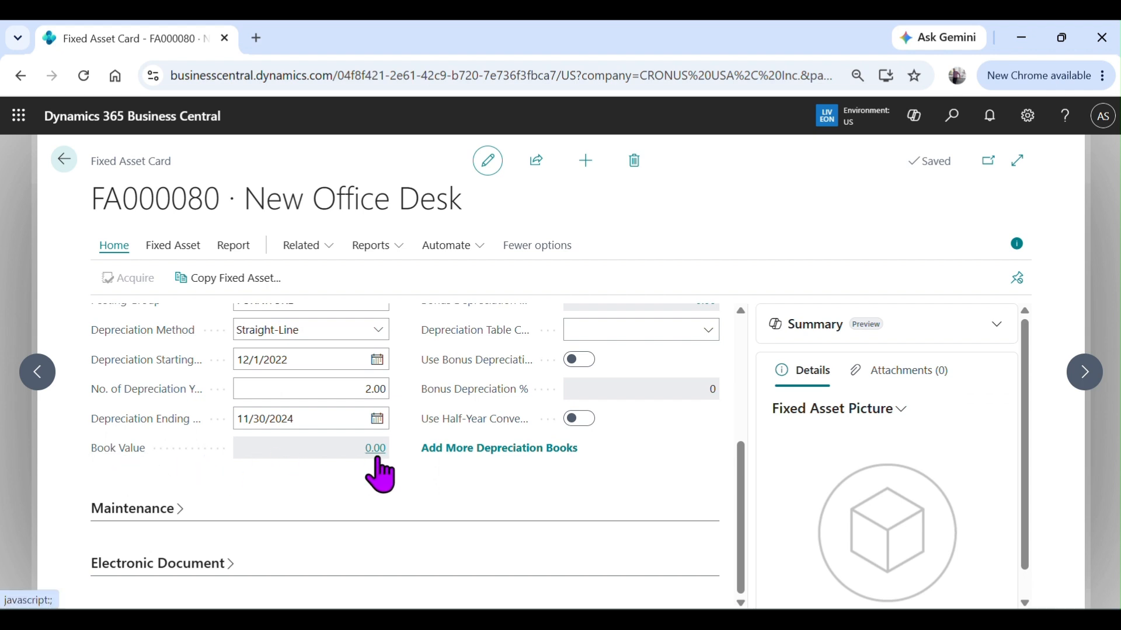
left_click(373, 449)
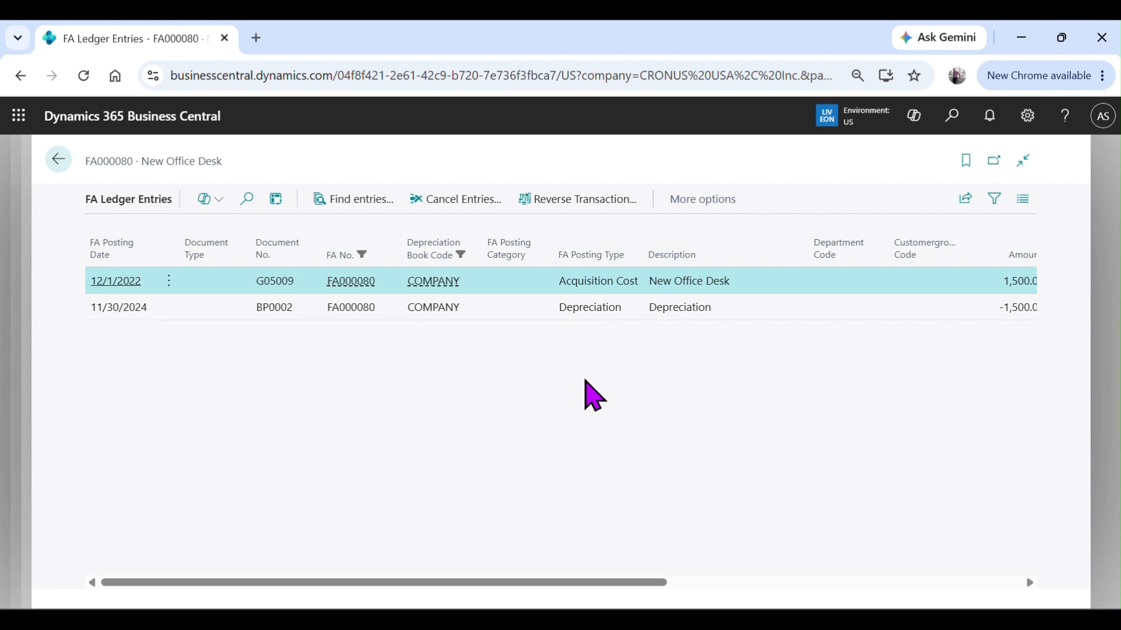
left_click_drag(604, 583, 741, 583)
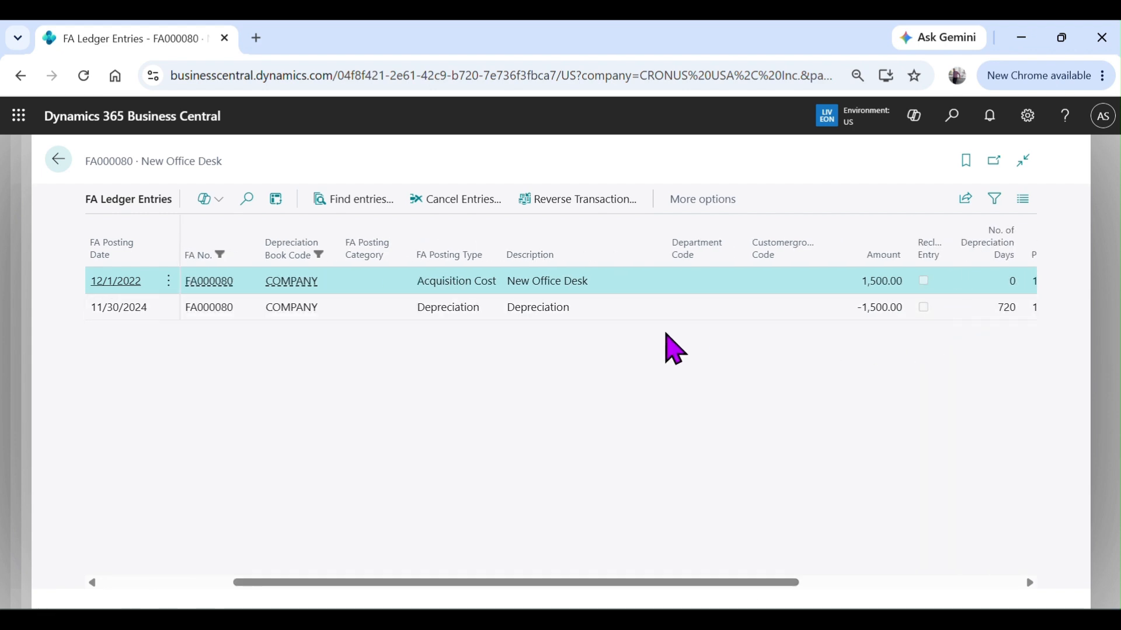
left_click(59, 158)
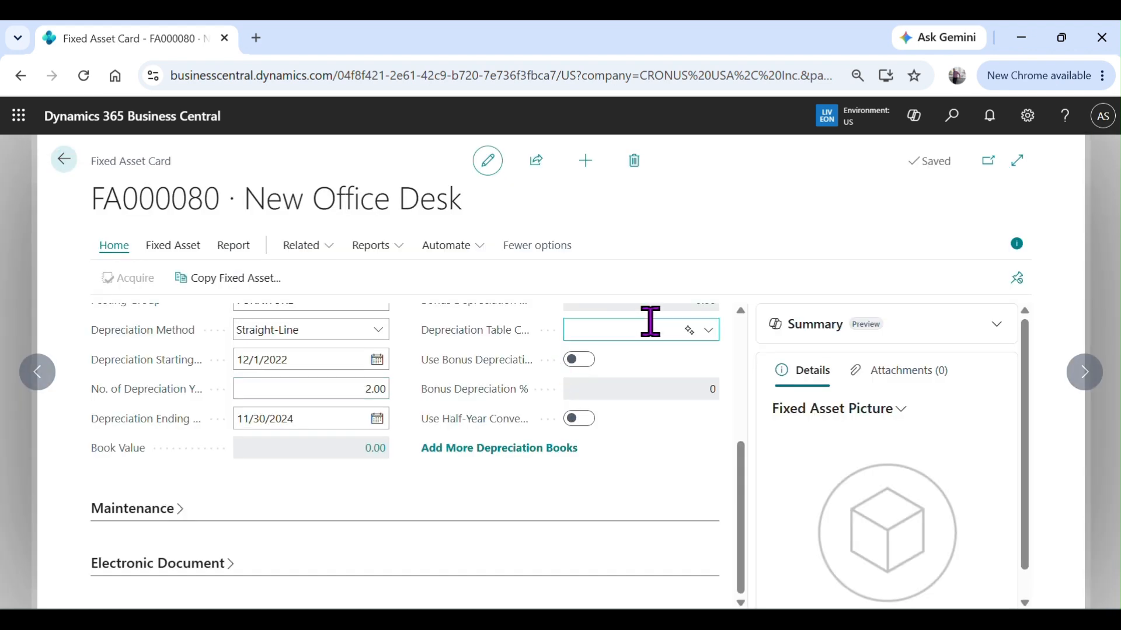
Search for "fixed asset g/l" and open the Fixed Asset G/L Journals page.
left_click(165, 244)
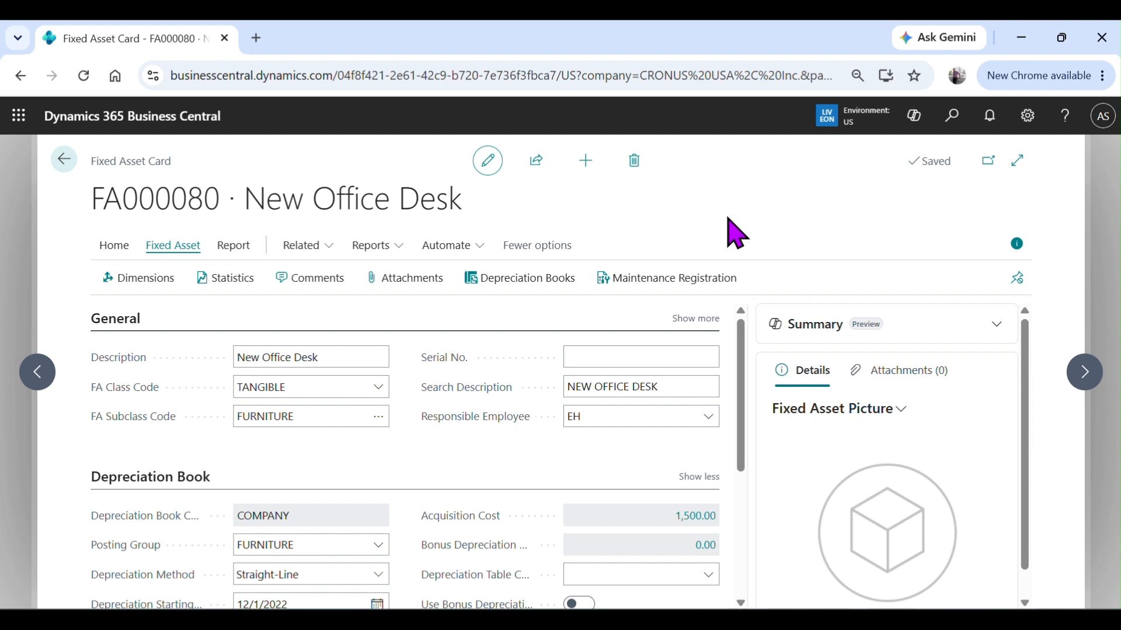
left_click(953, 117)
type("fixed ")
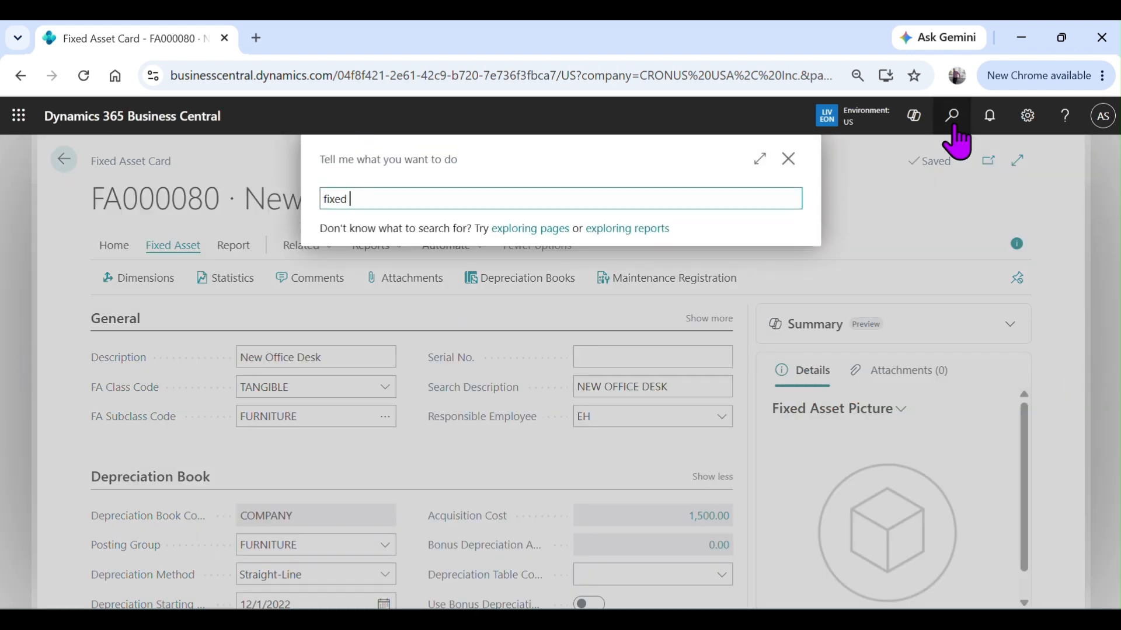
type("asset g/l")
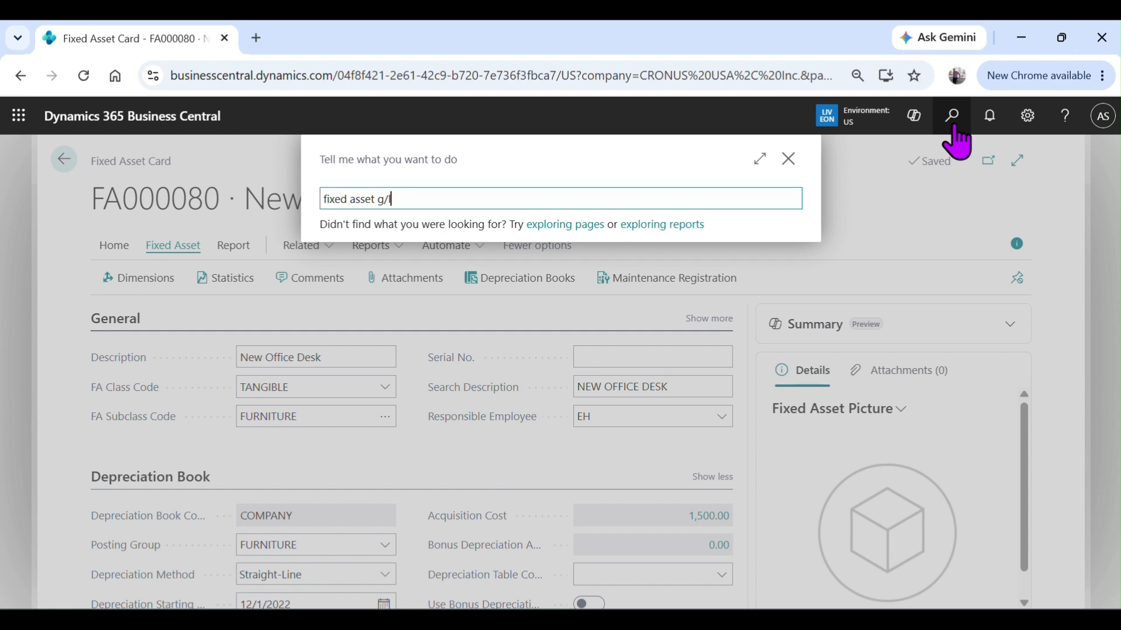
left_click(413, 339)
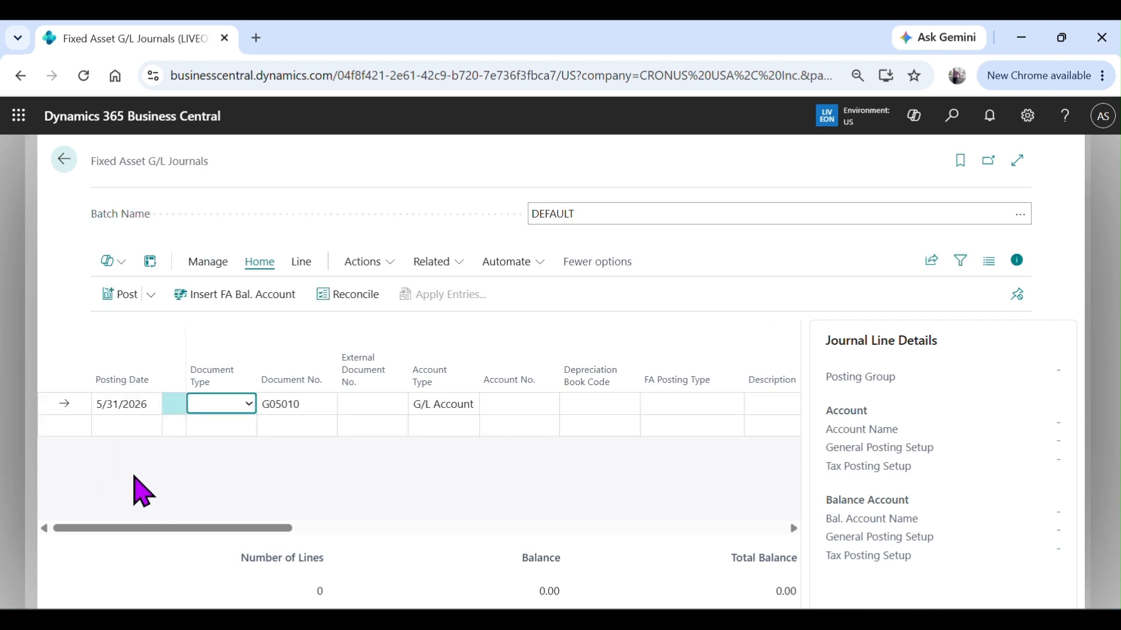
Fill the journal line with account type Fixed Asset, New Office Desk as the account, and FA posting type Disposal.
key("Tab")
key("Tab")
key("Tab")
type("F")
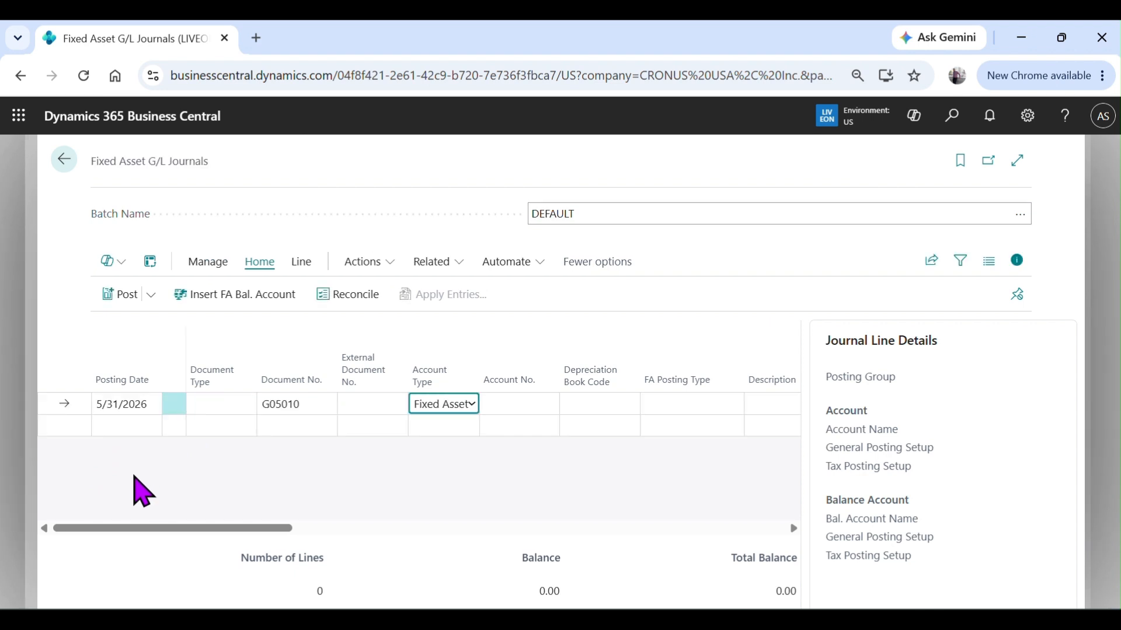
key("Tab")
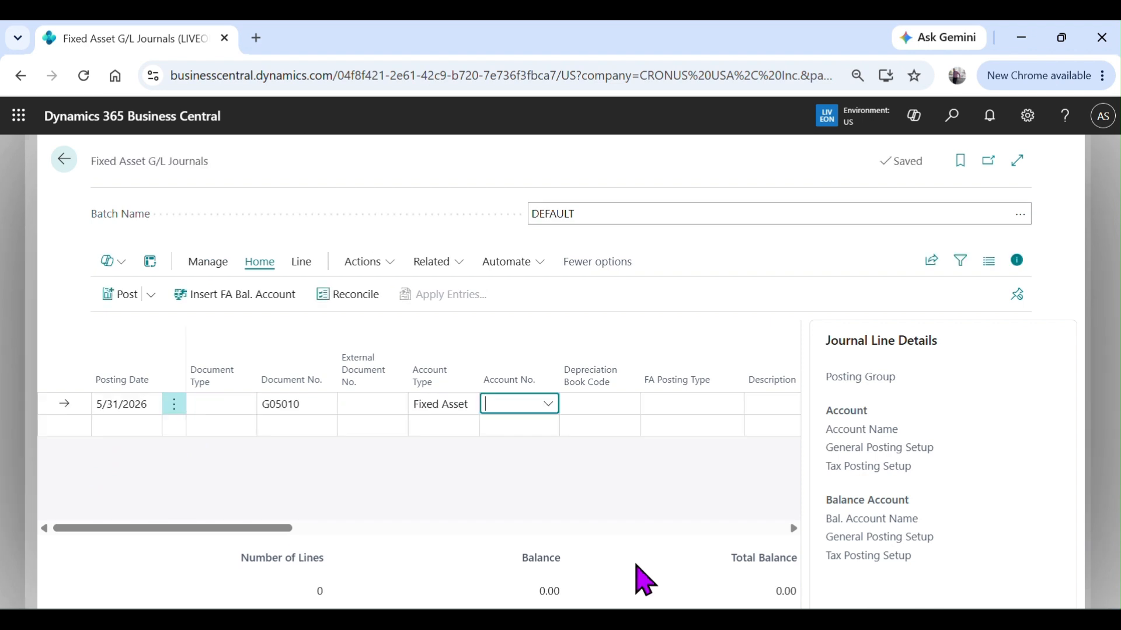
left_click(548, 404)
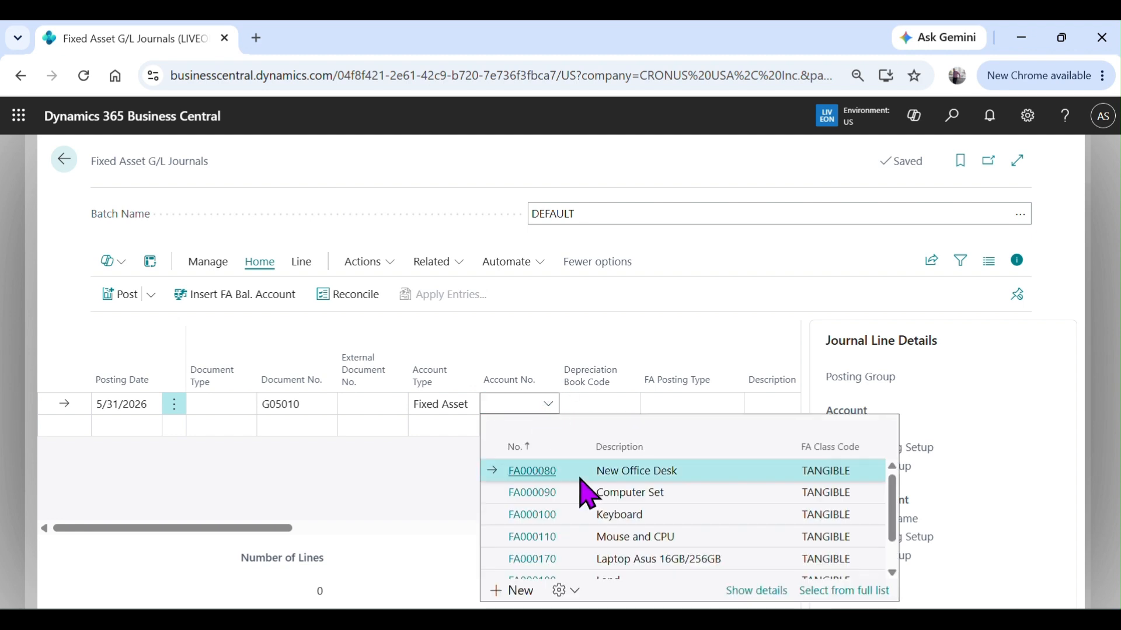
key("Return")
key("Tab")
key("Tab")
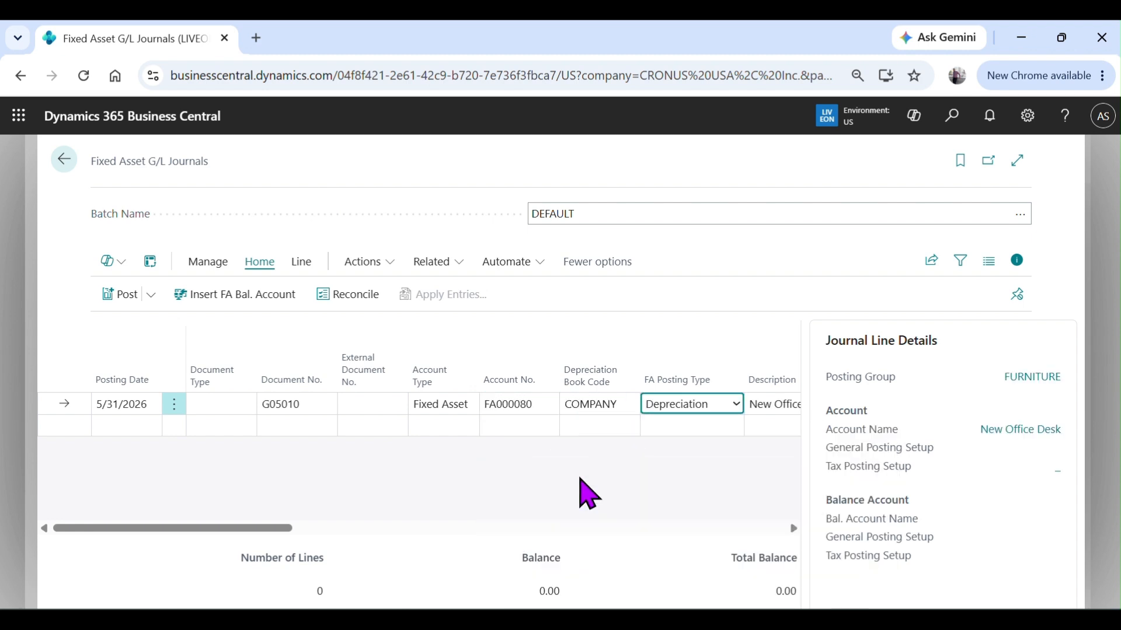
key("Return")
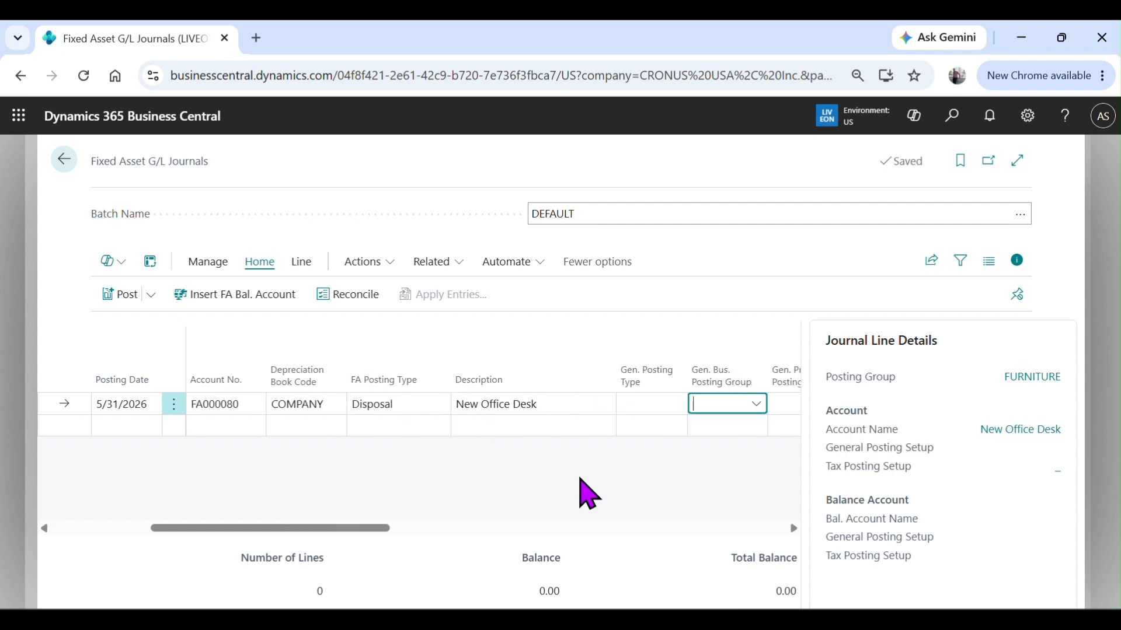
Check the disposal line's amount and balancing account, then preview its posting and examine the FA ledger entry amounts.
left_click_drag(242, 528, 444, 532)
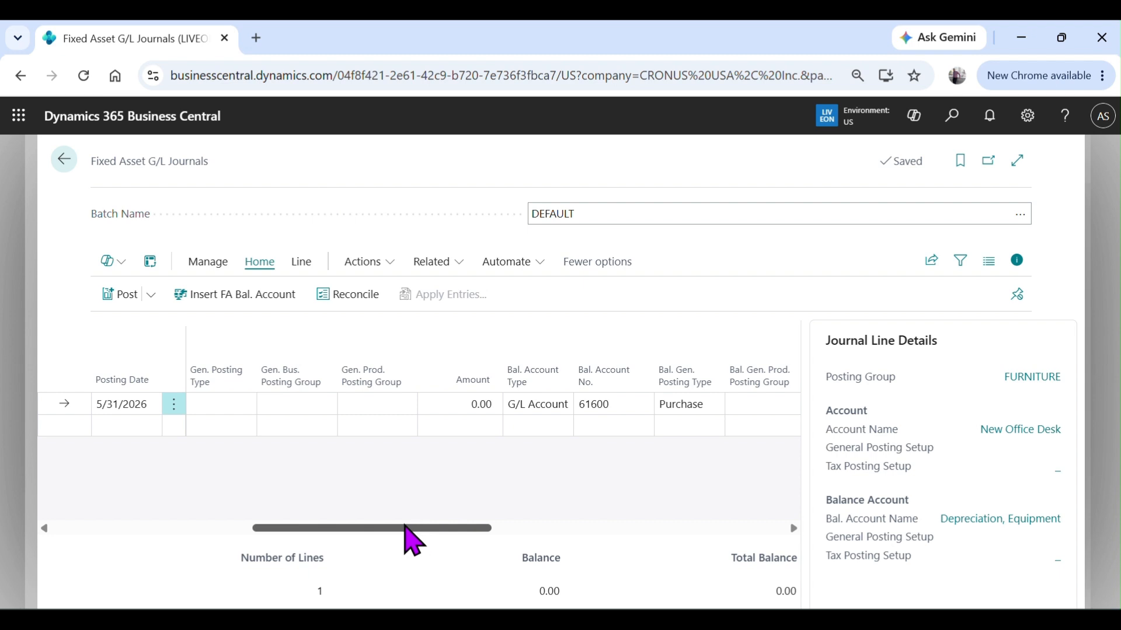
left_click_drag(405, 528, 206, 528)
left_click(151, 295)
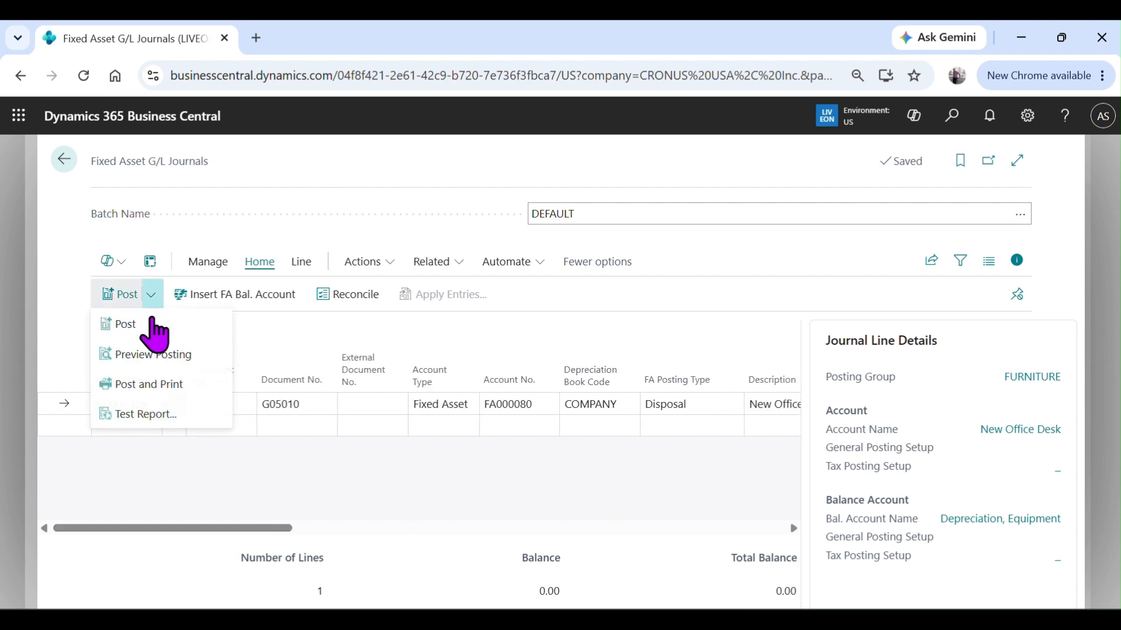
left_click(158, 357)
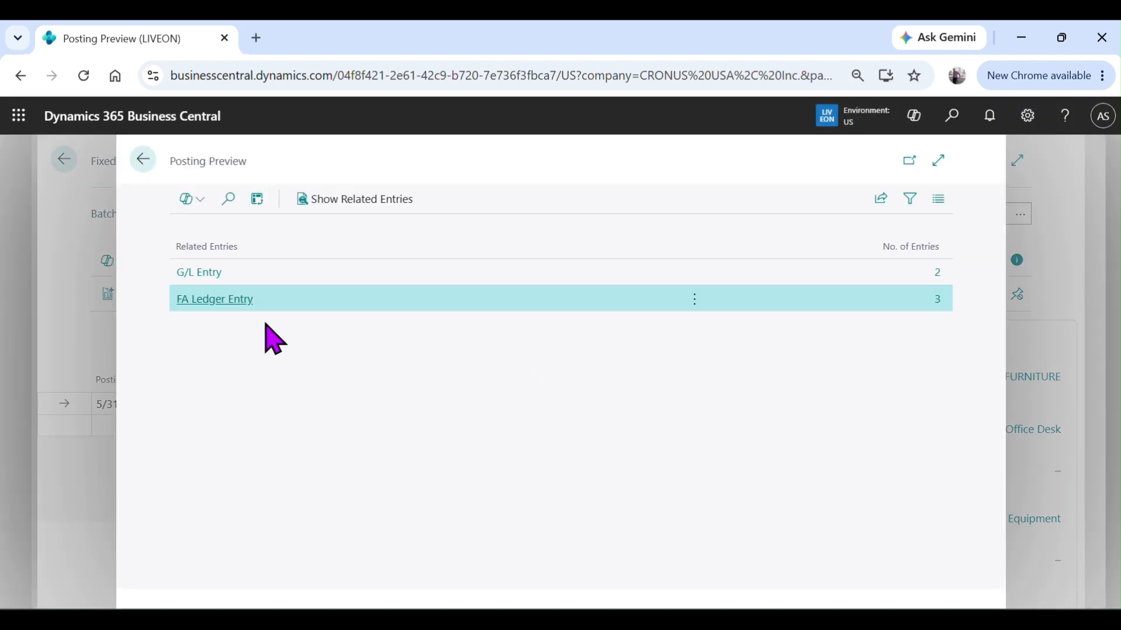
left_click(938, 299)
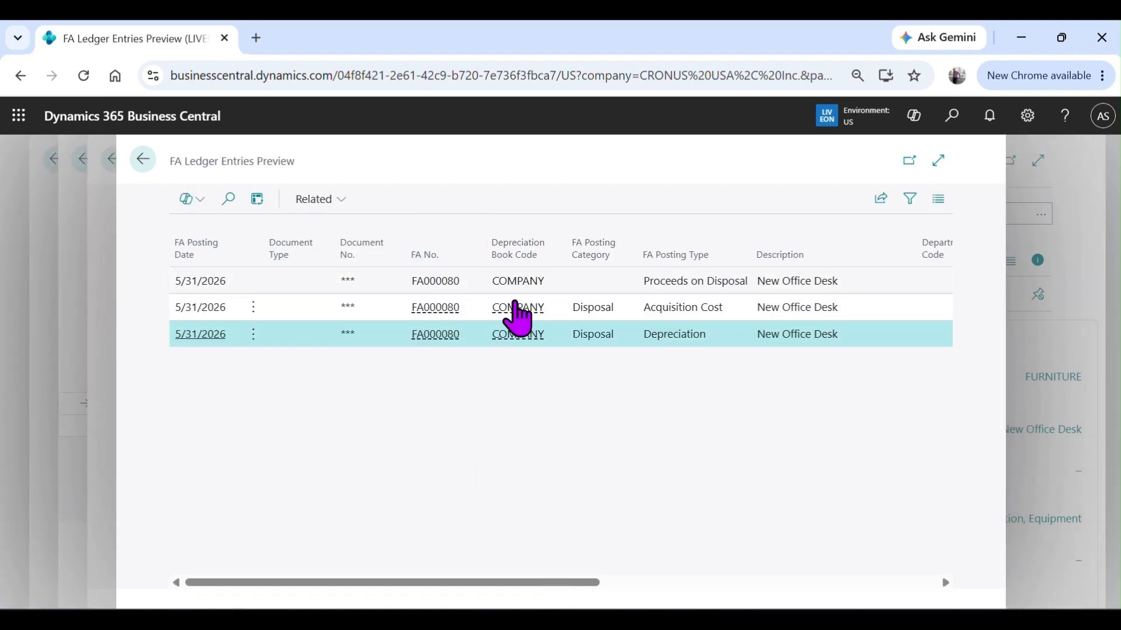
left_click_drag(546, 583, 707, 580)
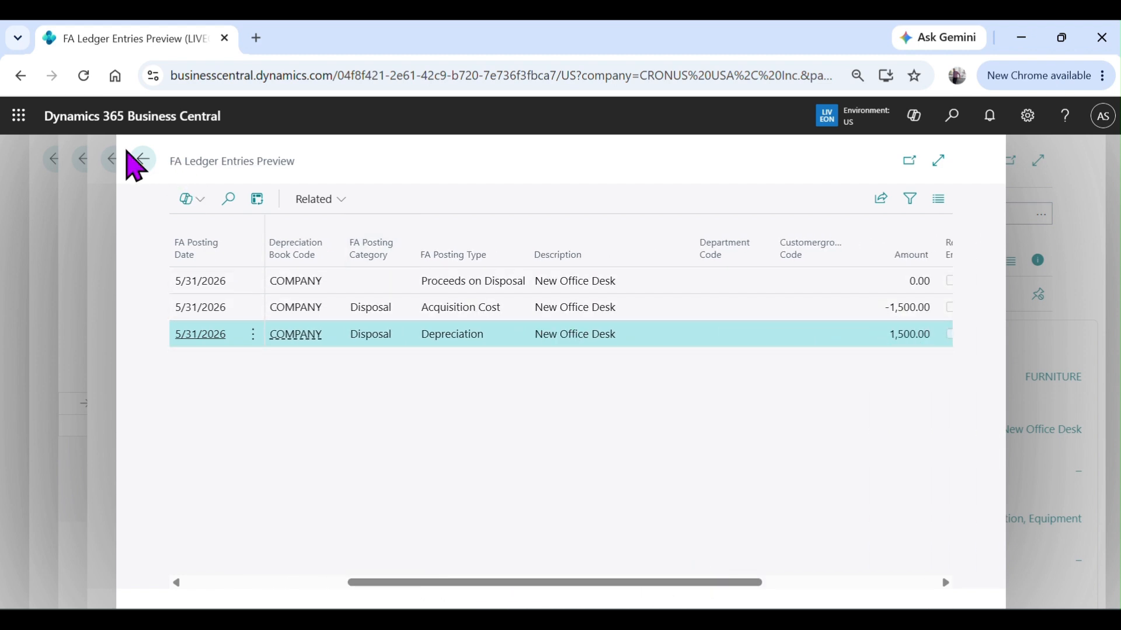
Leave the posting preview, post the New Office Desk disposal journal line, and return to the asset's card.
left_click(143, 160)
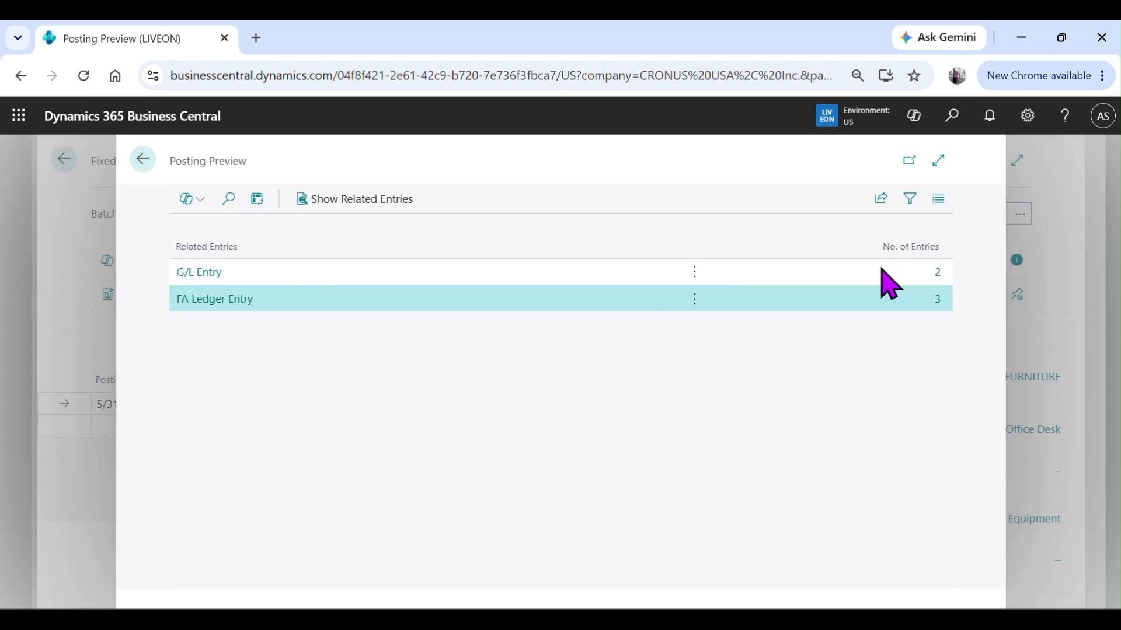
left_click(142, 159)
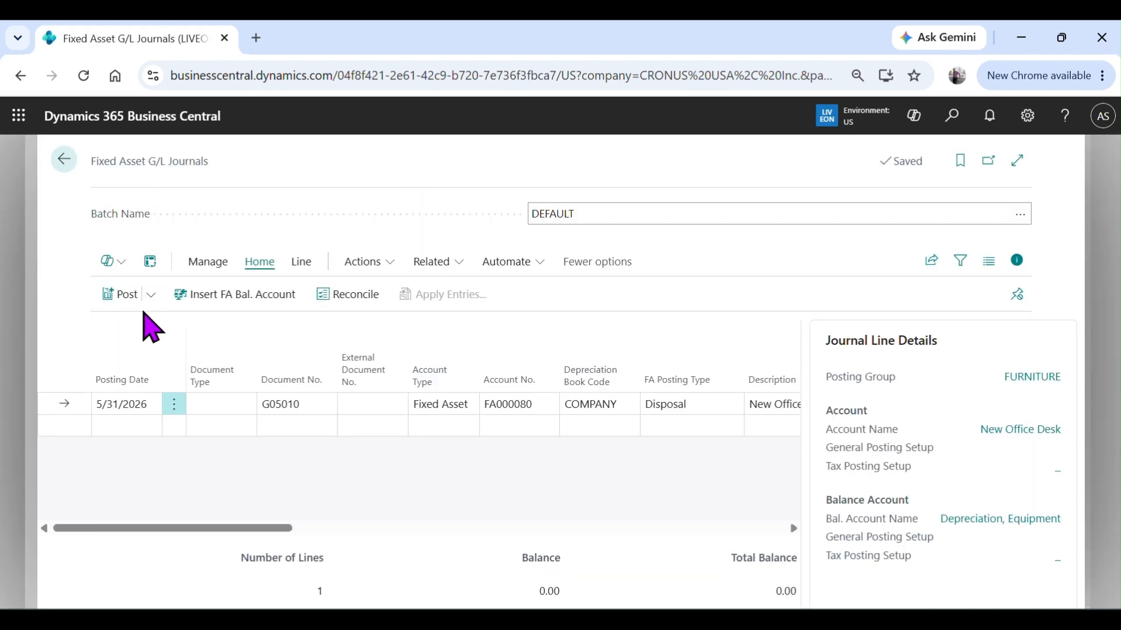
left_click(114, 296)
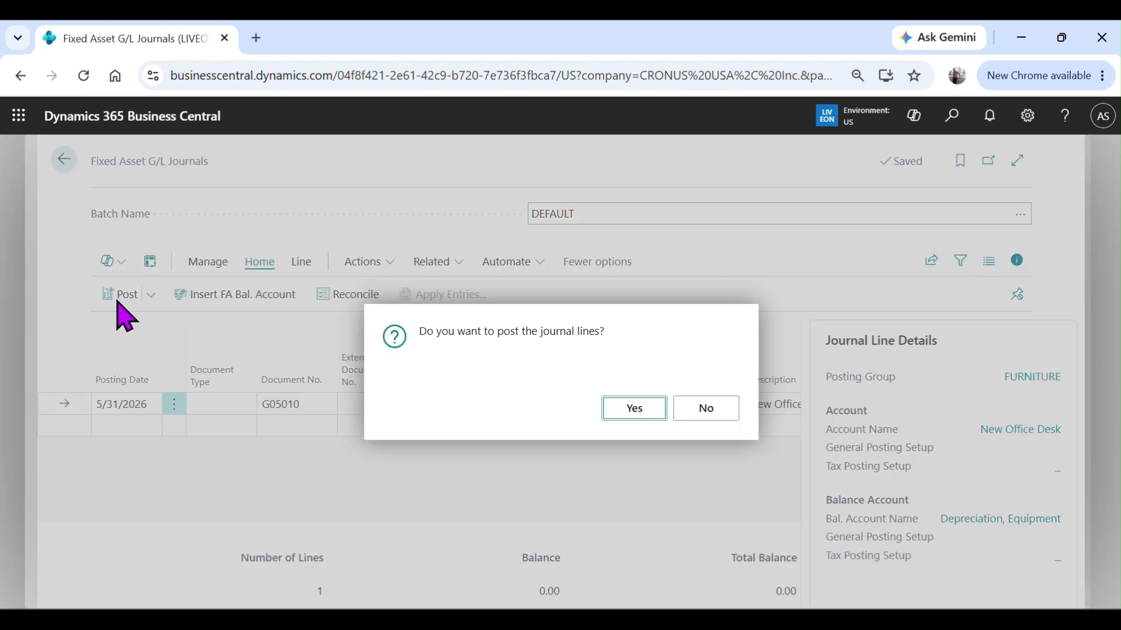
left_click(613, 409)
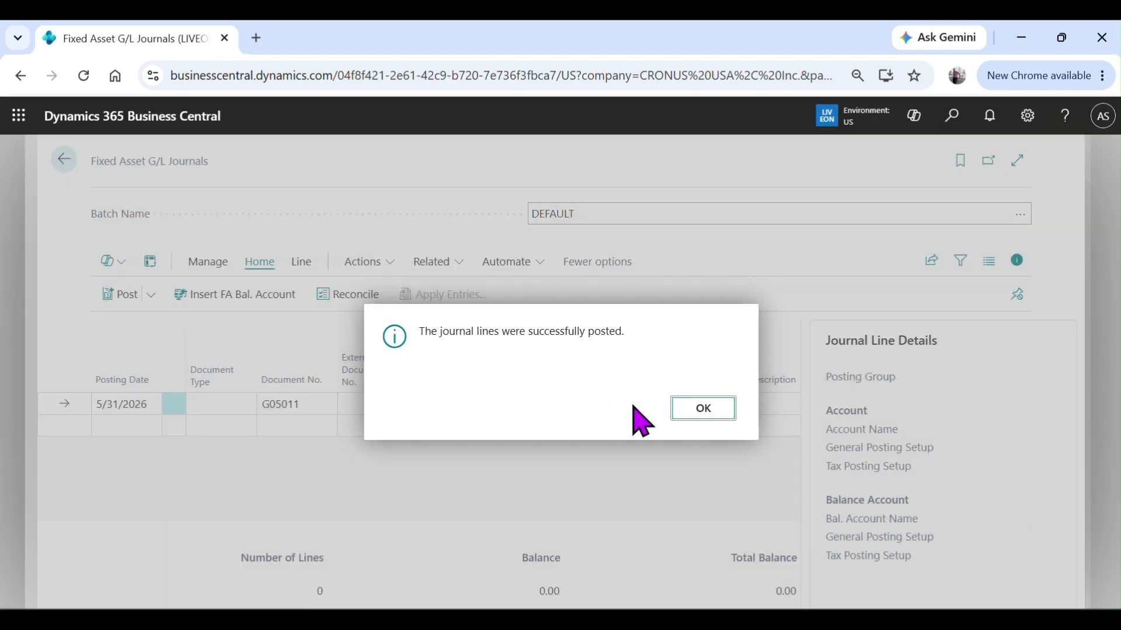
left_click(707, 408)
left_click(64, 161)
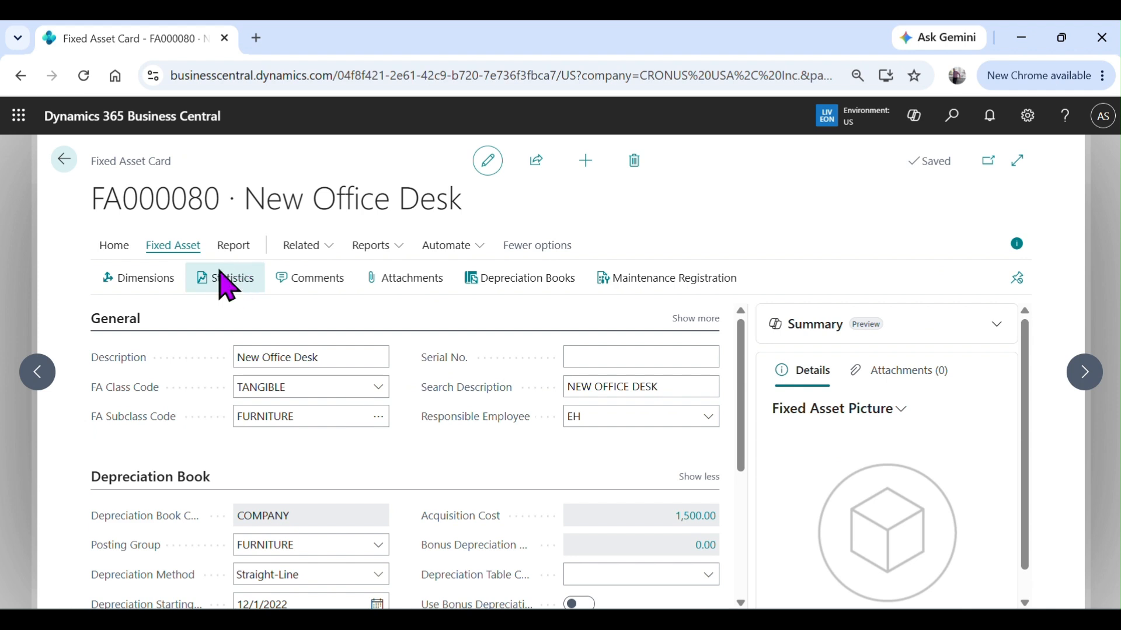
Review the New Office Desk statistics for disposal details, posted amounts and book value, and return to its card.
left_click(226, 286)
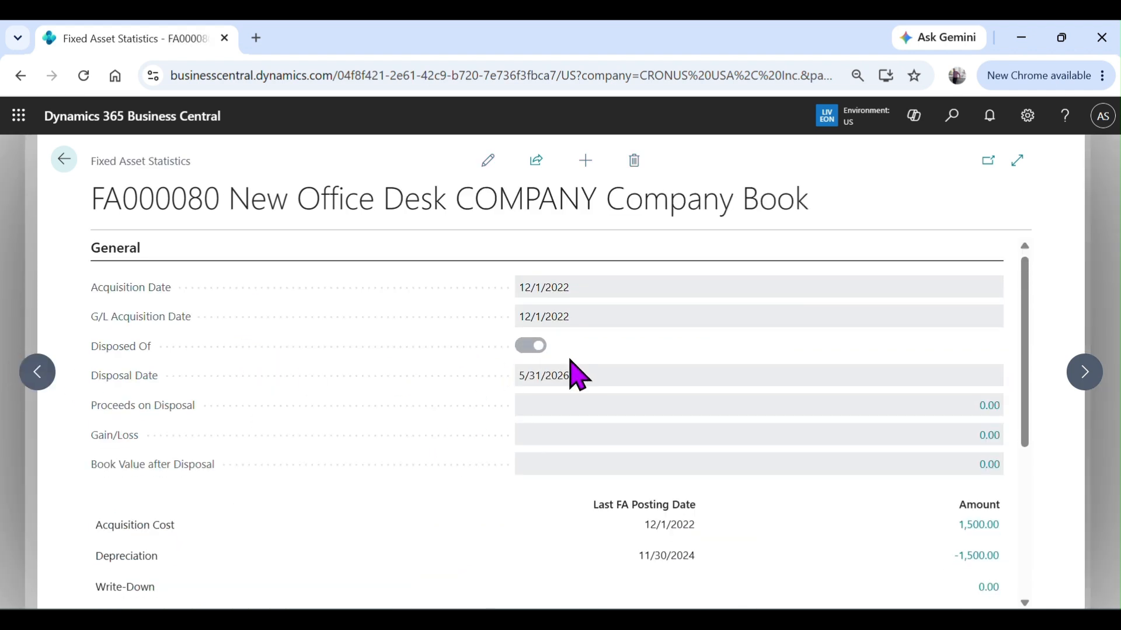
scroll(578, 376, "down", 2)
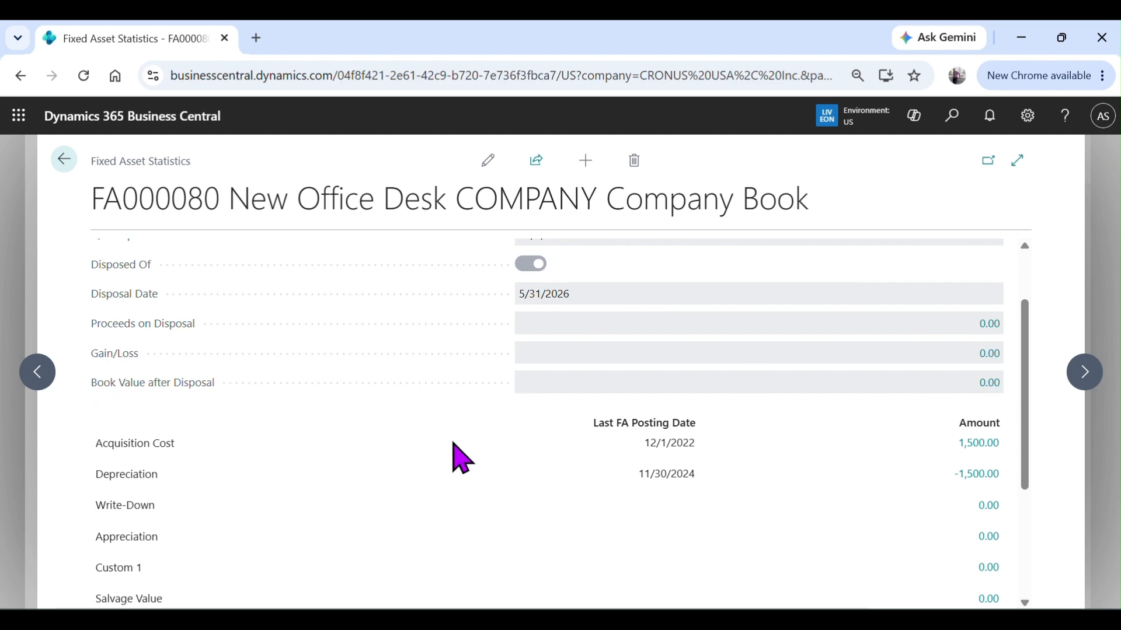
scroll(467, 461, "down", 4)
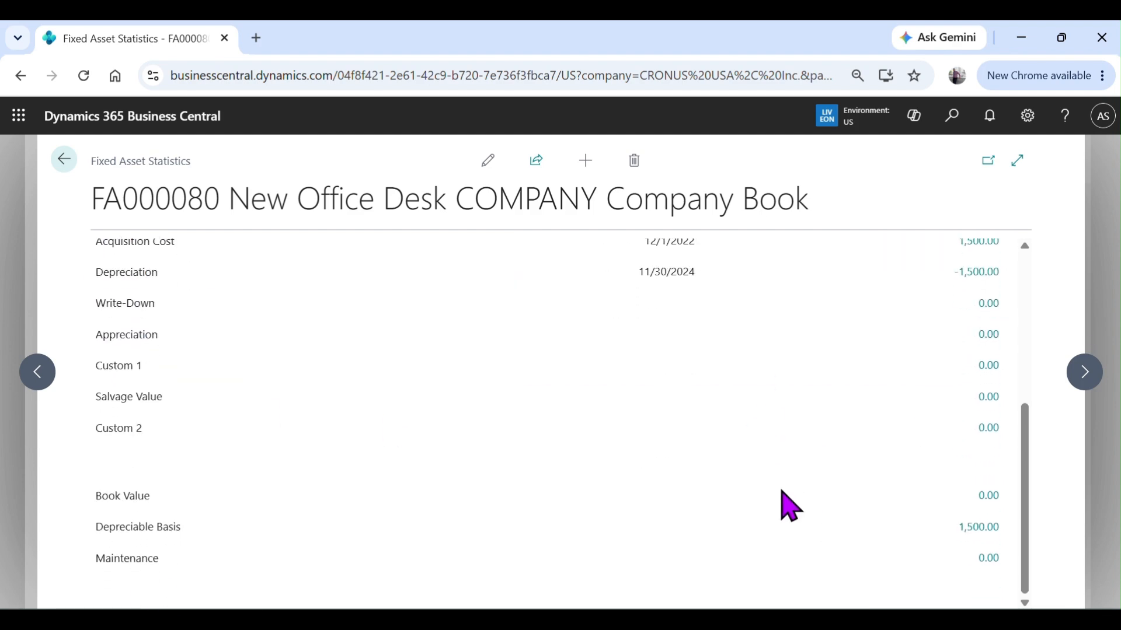
scroll(779, 505, "up", 5)
left_click(61, 165)
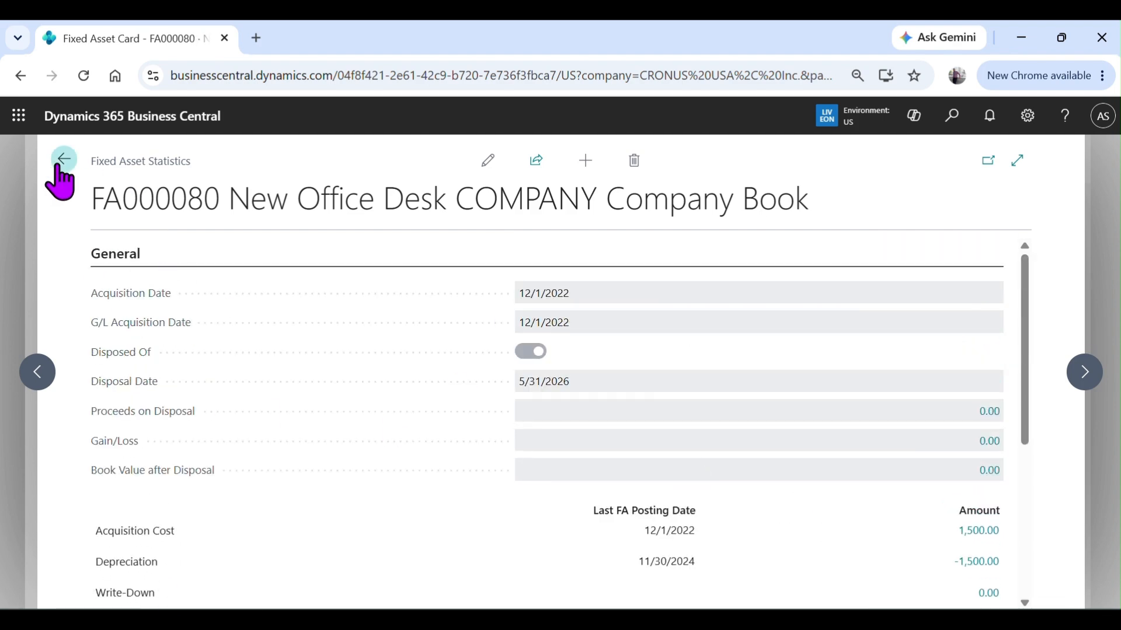